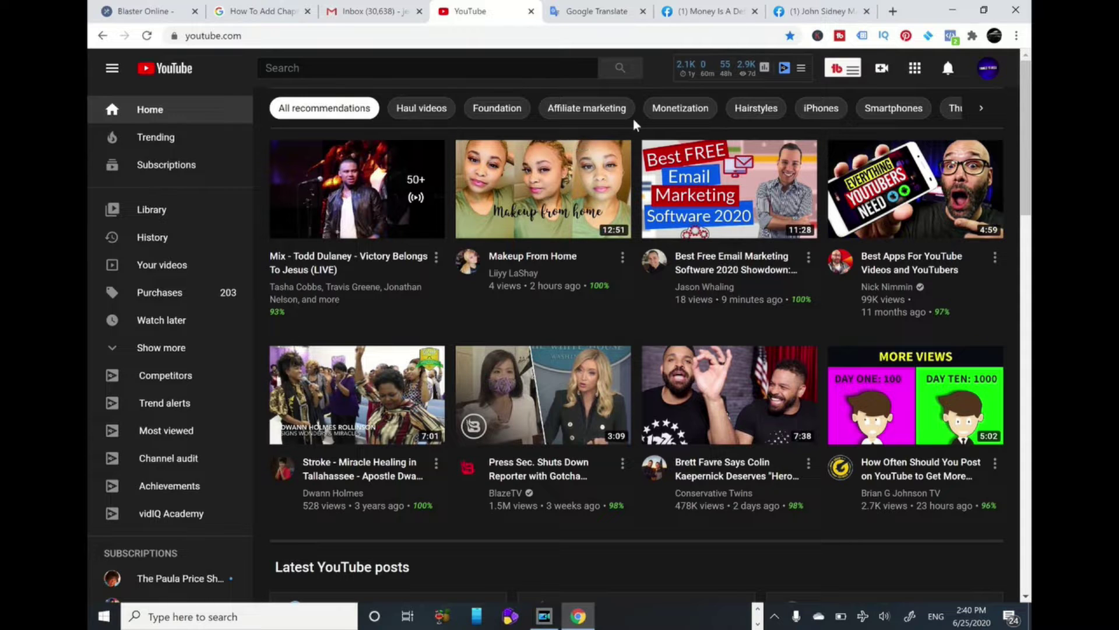
Step: View the open Facebook profile and the Money Is A Defense page, and return to the YouTube home page
{"action": "left_click", "coordinate": [804, 11]}
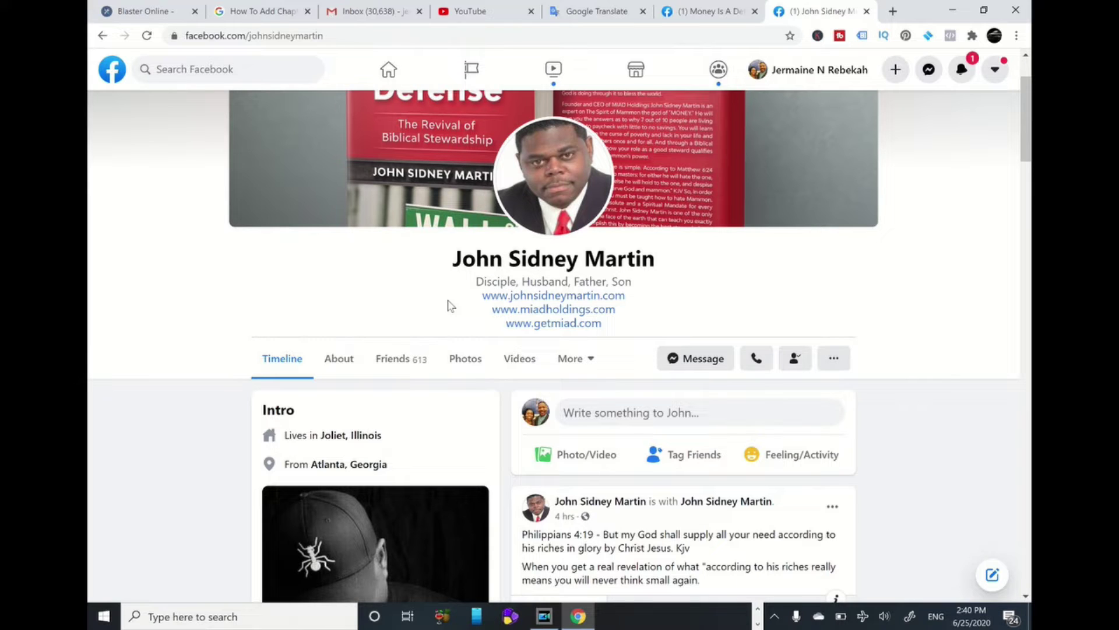
{"action": "left_click", "coordinate": [708, 11]}
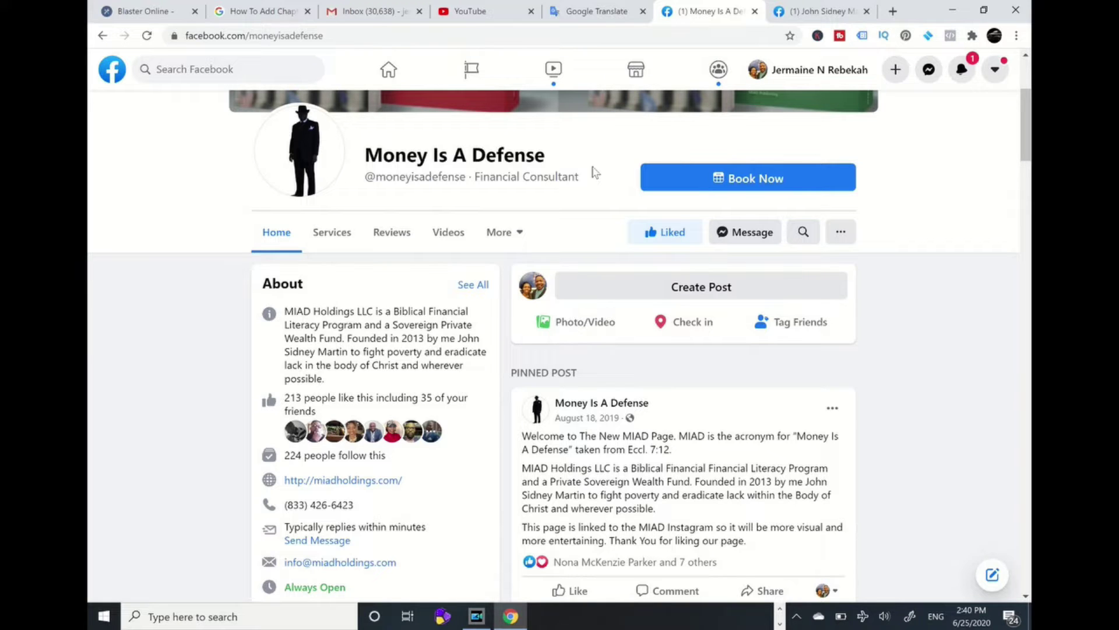
{"action": "left_click", "coordinate": [470, 11]}
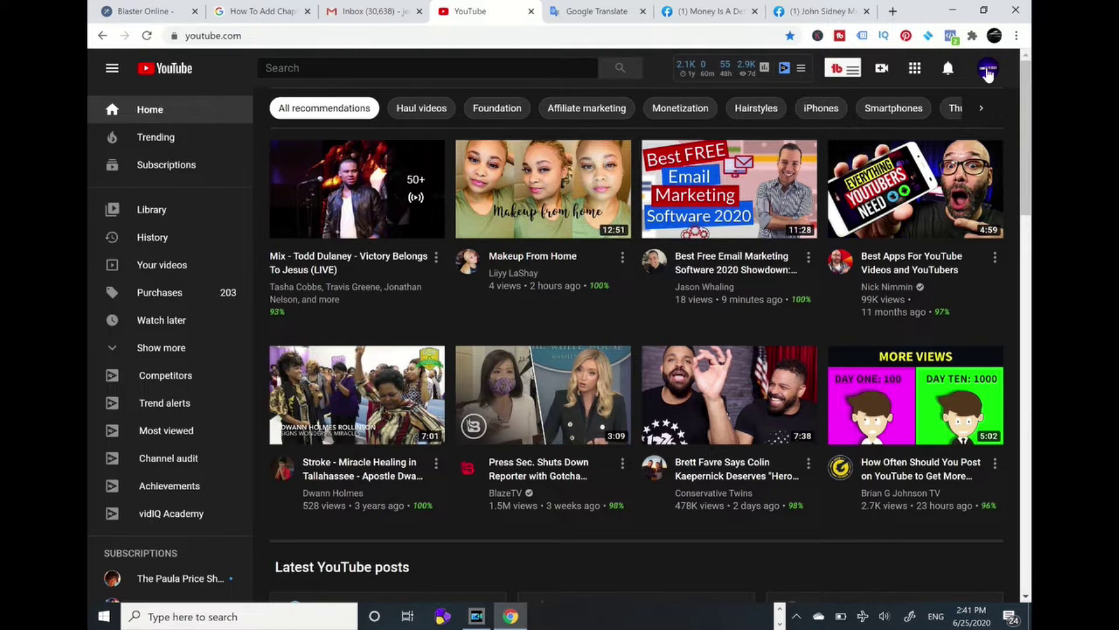
Step: Open YouTube Studio for the Things Ya Need channel and show its list of uploaded videos
{"action": "left_click", "coordinate": [987, 71]}
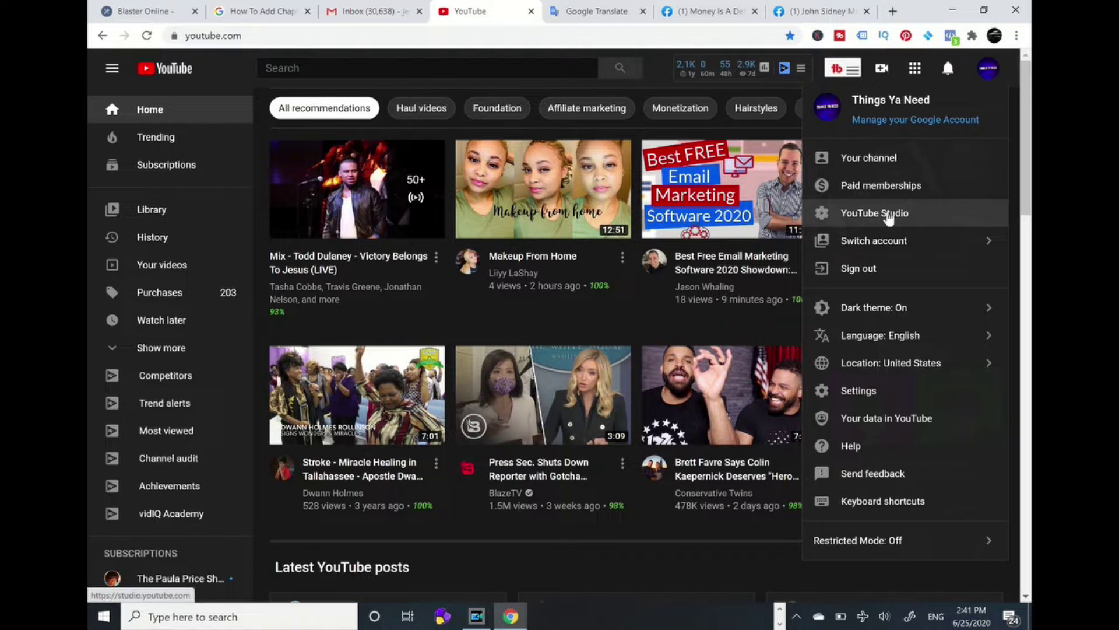
{"action": "left_click", "coordinate": [888, 213]}
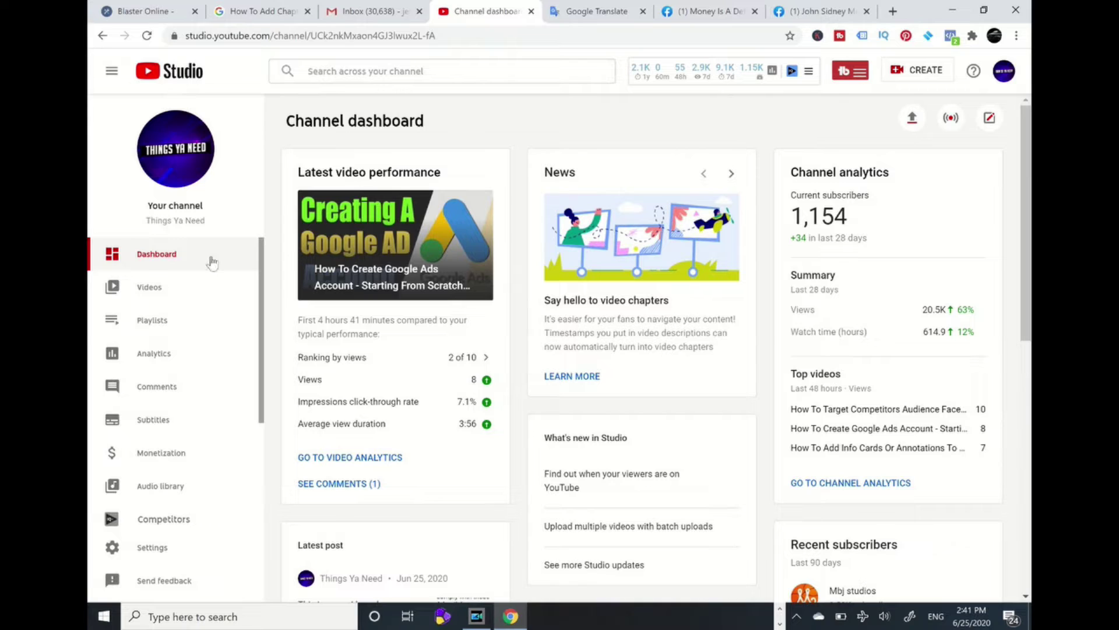
{"action": "left_click", "coordinate": [149, 288]}
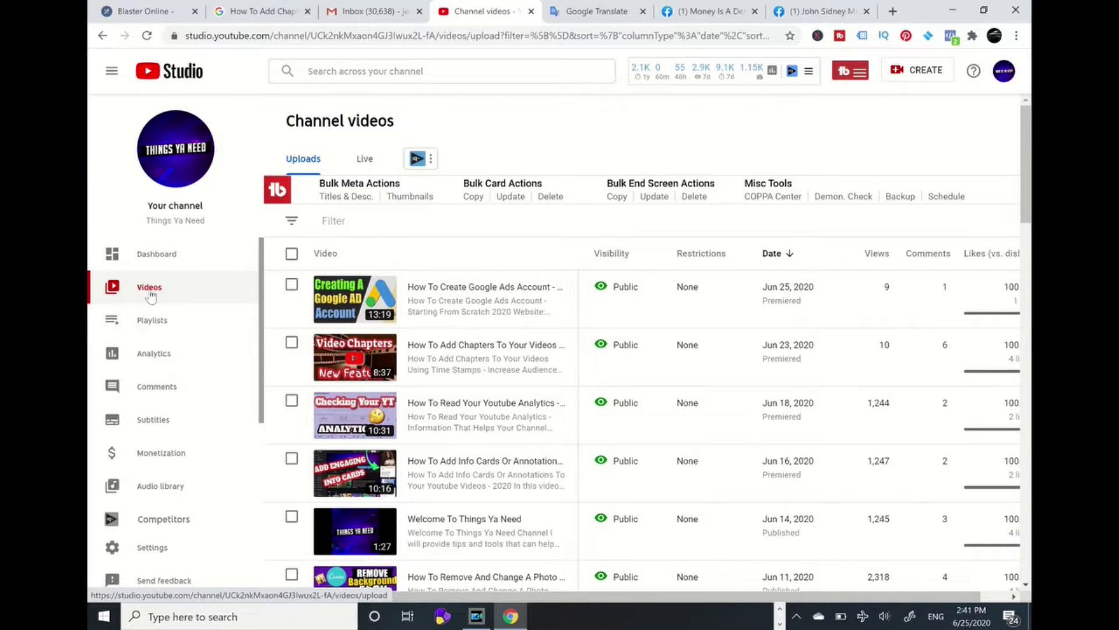
Step: Open the details of the uploaded video "How To Target Competitors Audience Facebook Ads - 2020"
{"action": "scroll", "coordinate": [408, 349], "scroll_direction": "down", "scroll_amount": 5}
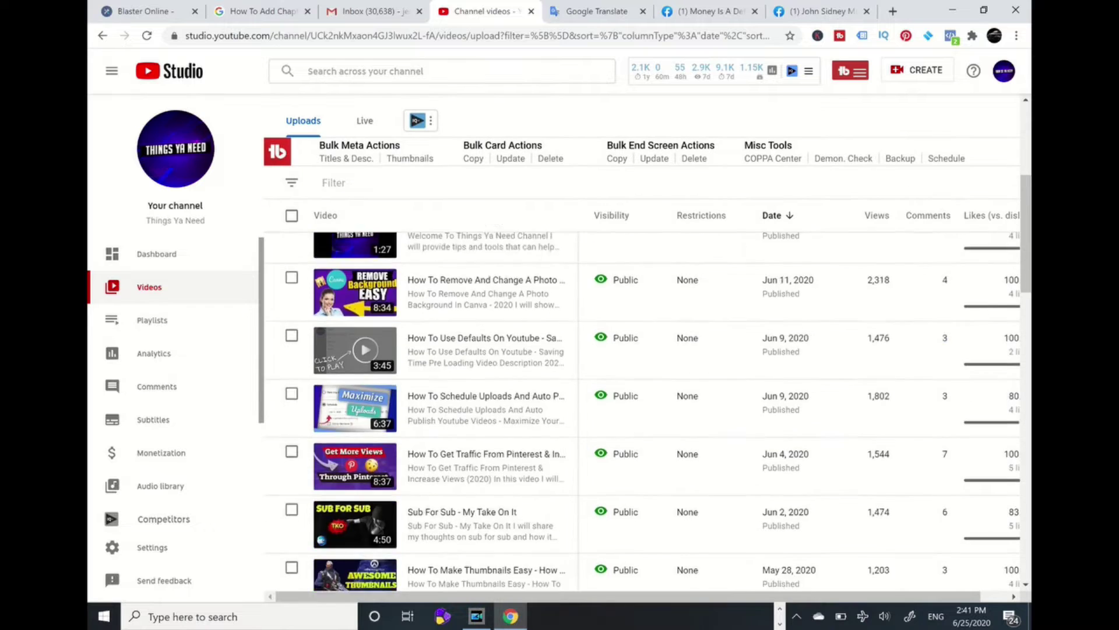
{"action": "scroll", "coordinate": [641, 408], "scroll_direction": "down", "scroll_amount": 12}
{"action": "scroll", "coordinate": [641, 408], "scroll_direction": "down", "scroll_amount": 3}
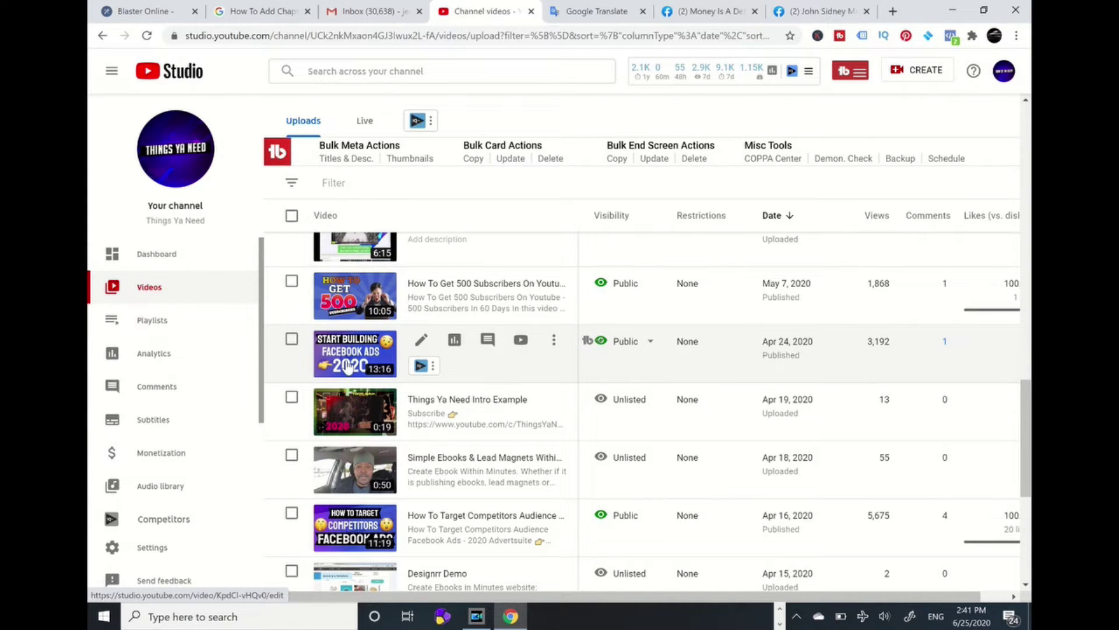
{"action": "scroll", "coordinate": [348, 366], "scroll_direction": "down", "scroll_amount": 2}
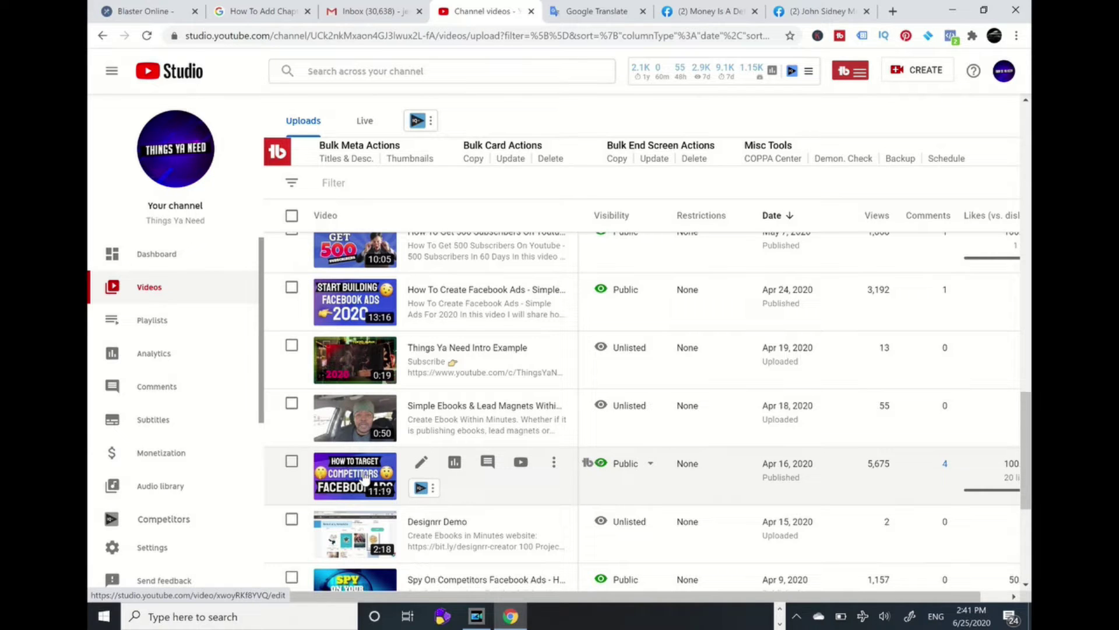
{"action": "left_click", "coordinate": [364, 478]}
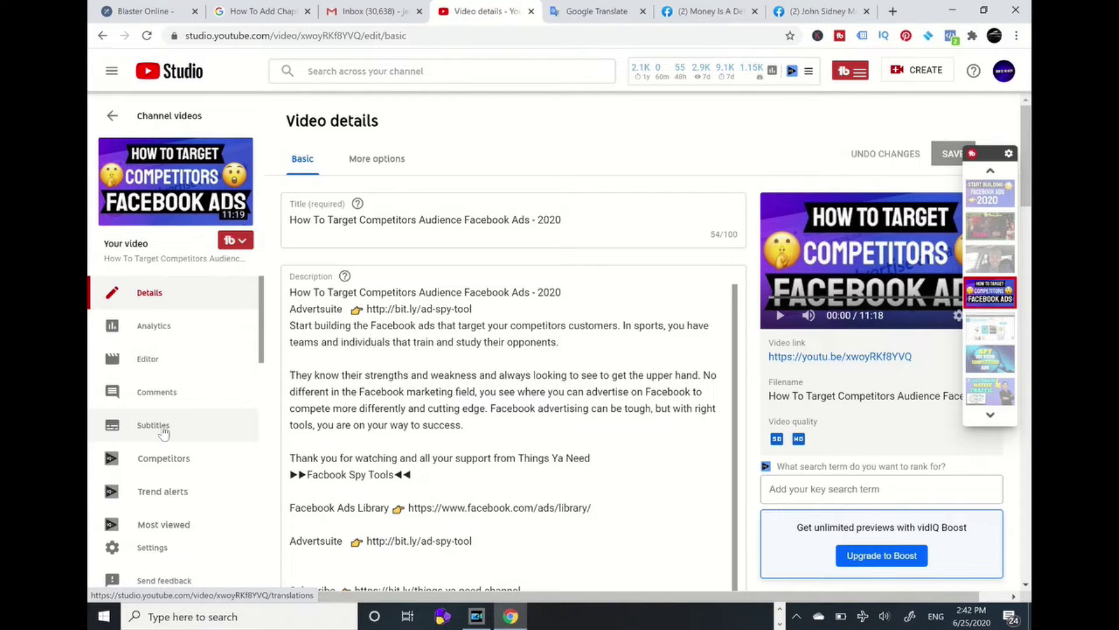
Step: Add Dutch (Netherlands) as a new language to the video's subtitles
{"action": "left_click", "coordinate": [164, 433]}
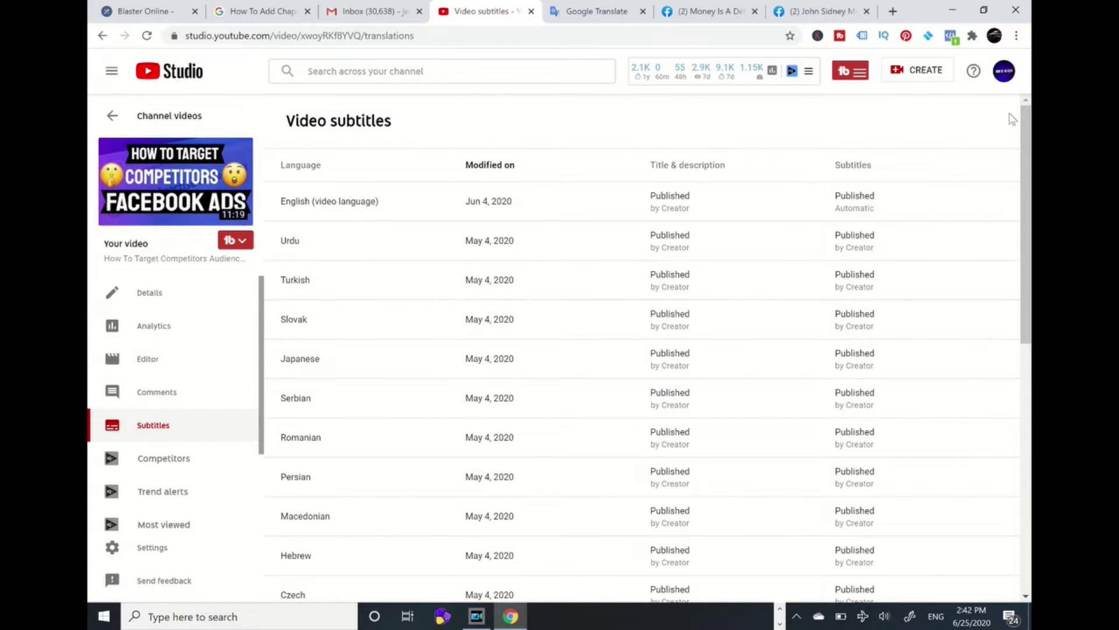
{"action": "scroll", "coordinate": [1025, 262], "scroll_direction": "down", "scroll_amount": 3}
{"action": "scroll", "coordinate": [649, 350], "scroll_direction": "down", "scroll_amount": 5}
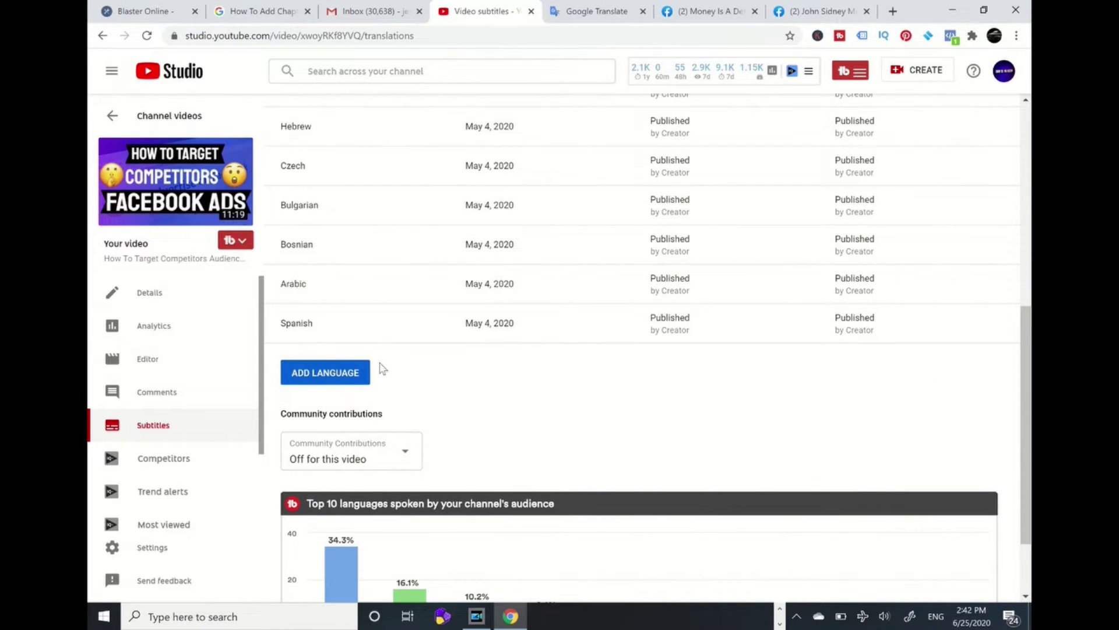
{"action": "left_click", "coordinate": [321, 382]}
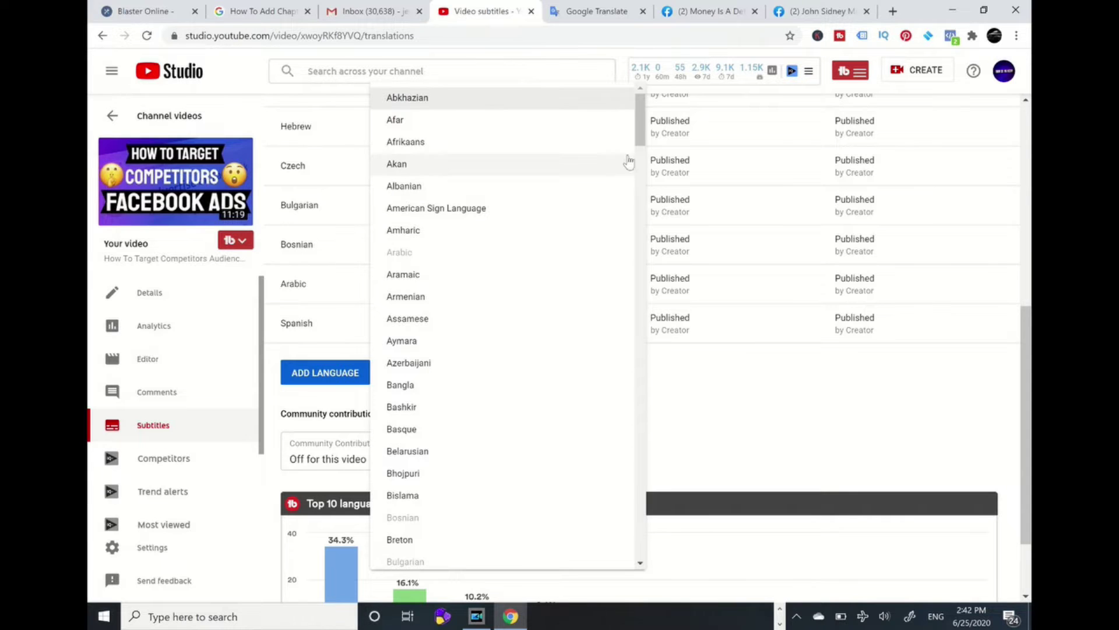
{"action": "left_click_drag", "start_coordinate": [641, 137], "coordinate": [644, 214]}
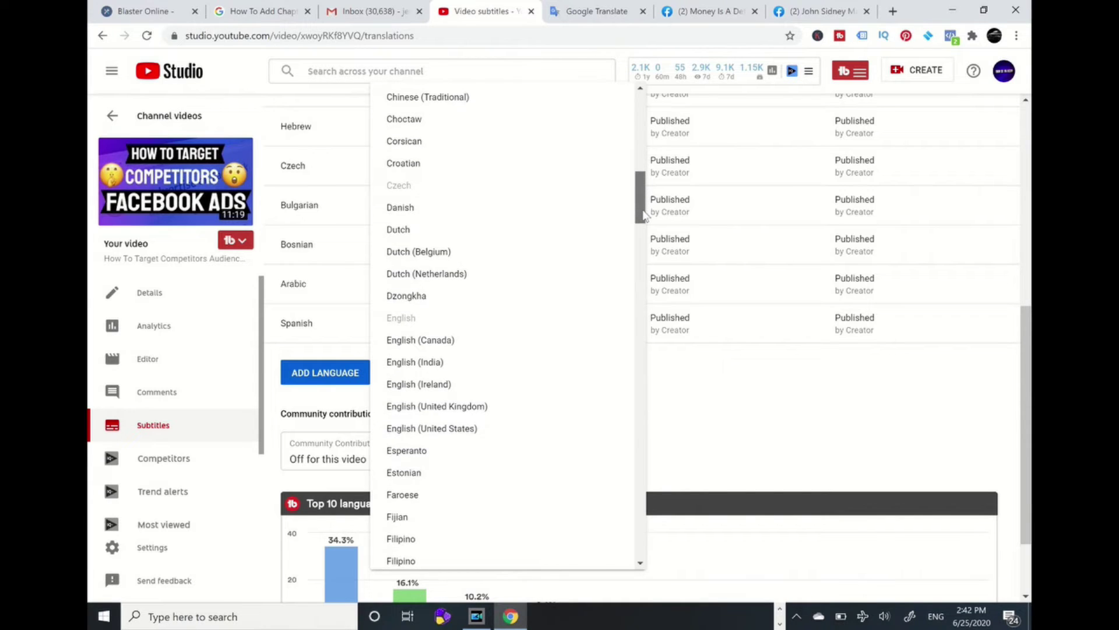
{"action": "left_click", "coordinate": [469, 274]}
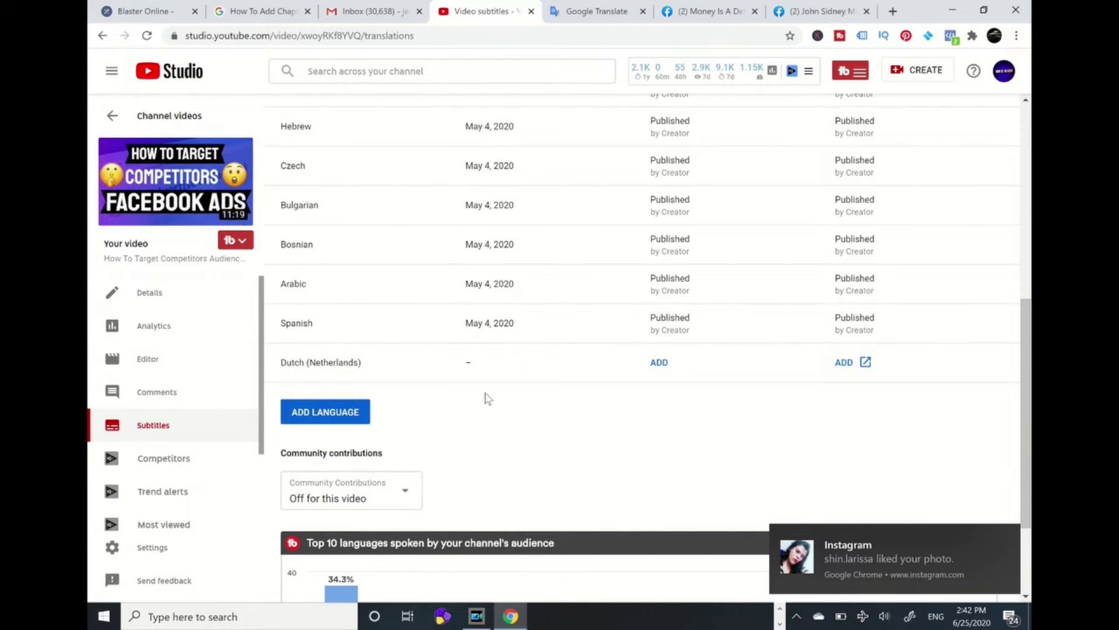
Step: Open the Dutch title and description translation and copy the original English title into Google Translate
{"action": "left_click", "coordinate": [661, 364]}
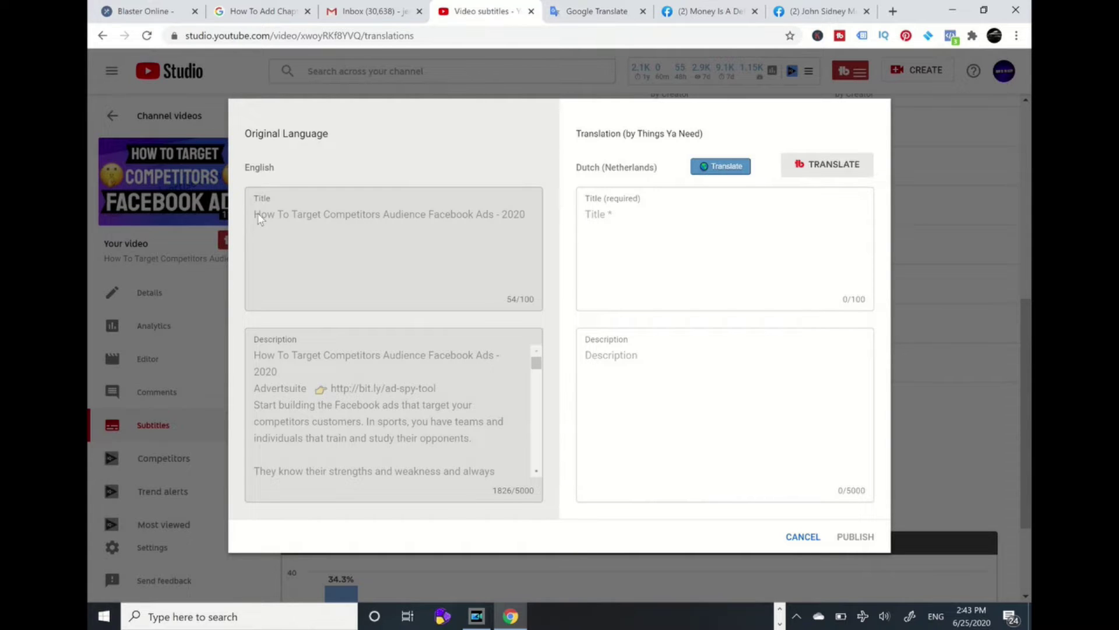
{"action": "left_click_drag", "start_coordinate": [527, 216], "coordinate": [253, 224]}
{"action": "key", "text": "ctrl+c"}
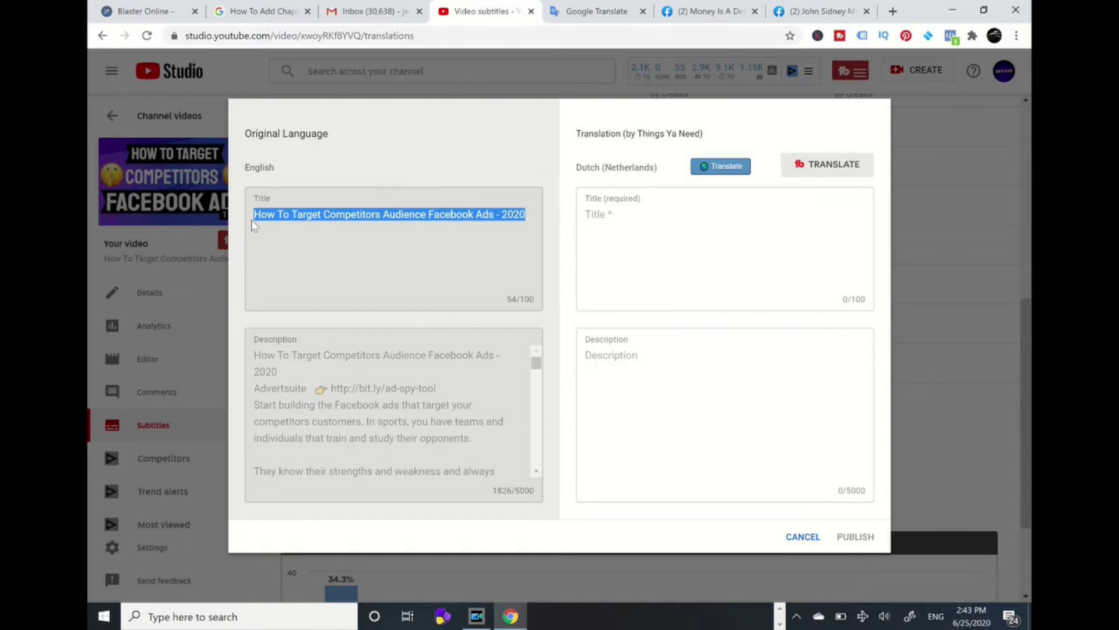
{"action": "left_click", "coordinate": [586, 13]}
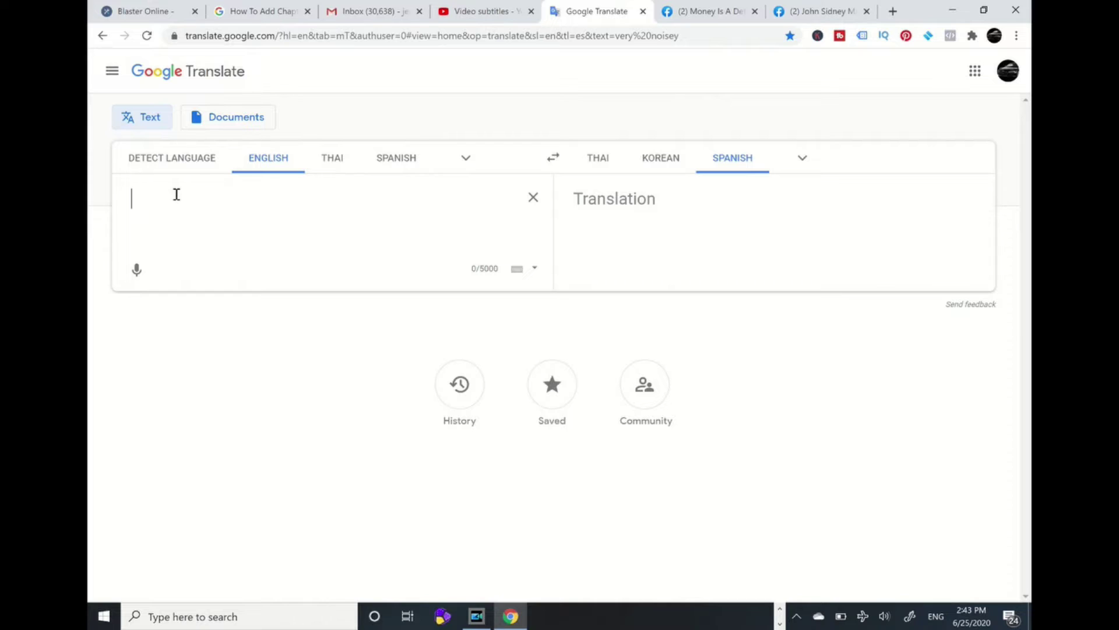
{"action": "key", "text": "ctrl+v"}
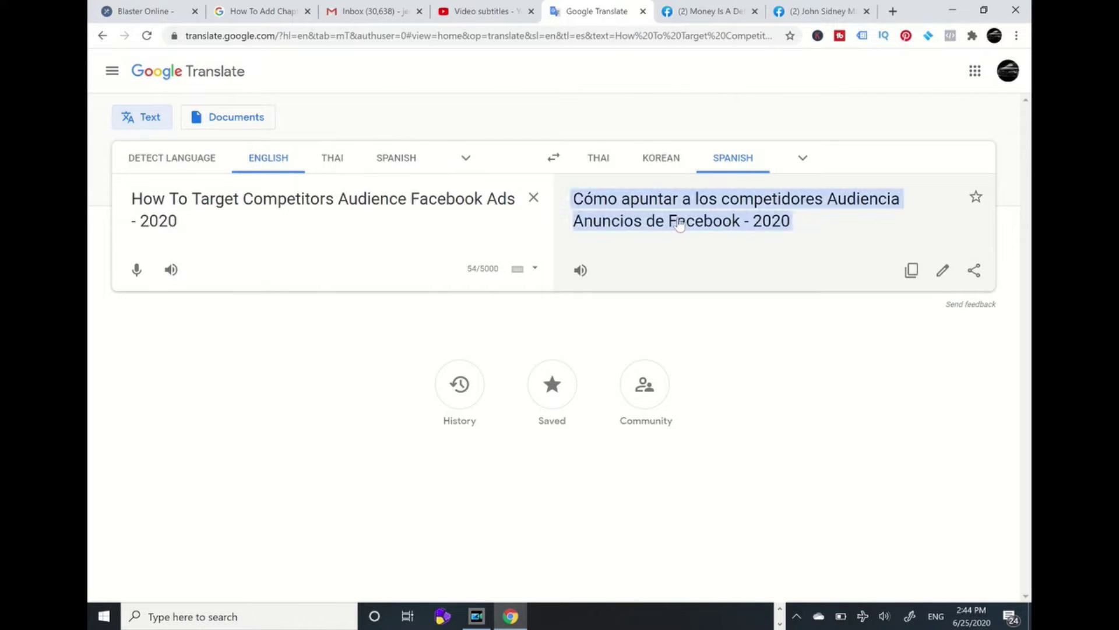
Step: Translate the video title from English into Dutch and copy the translation
{"action": "left_click", "coordinate": [803, 160]}
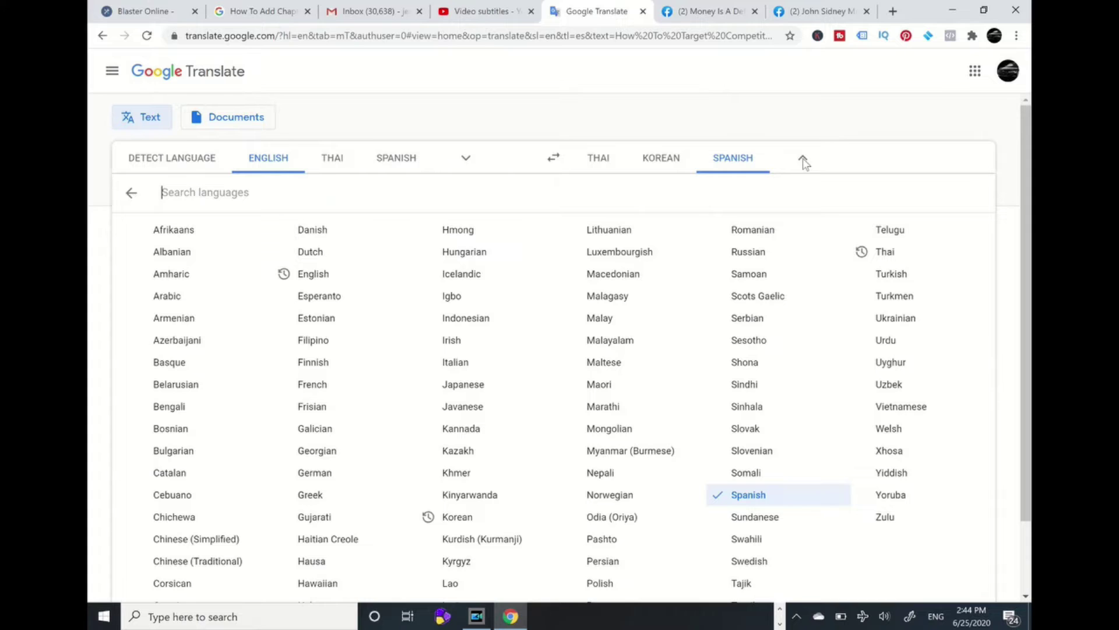
{"action": "left_click", "coordinate": [314, 252]}
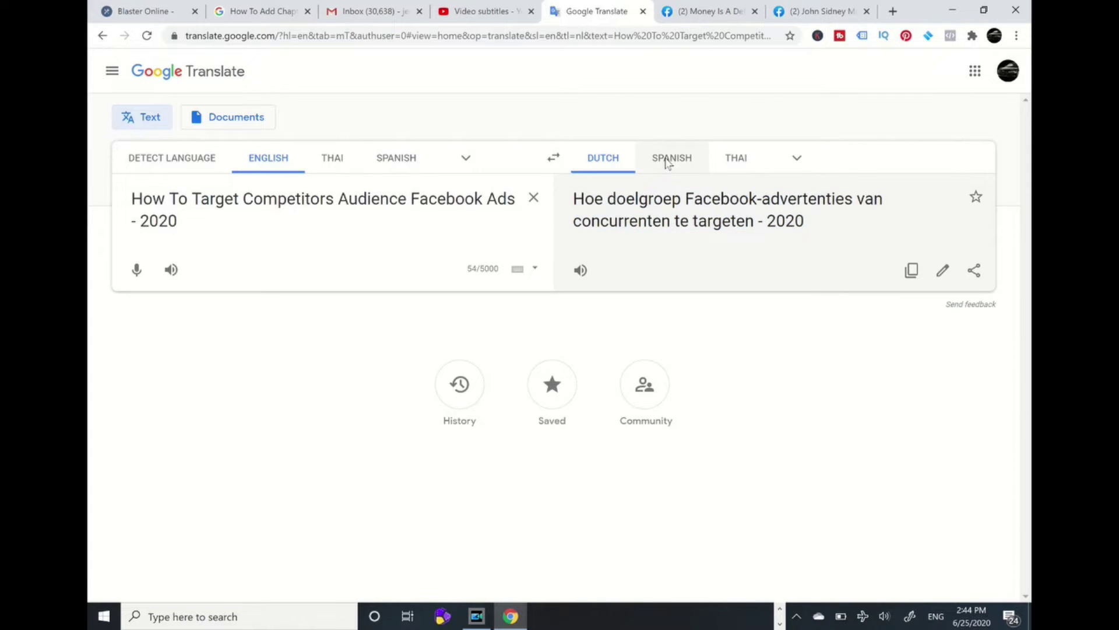
{"action": "left_click", "coordinate": [668, 164]}
{"action": "left_click", "coordinate": [609, 163]}
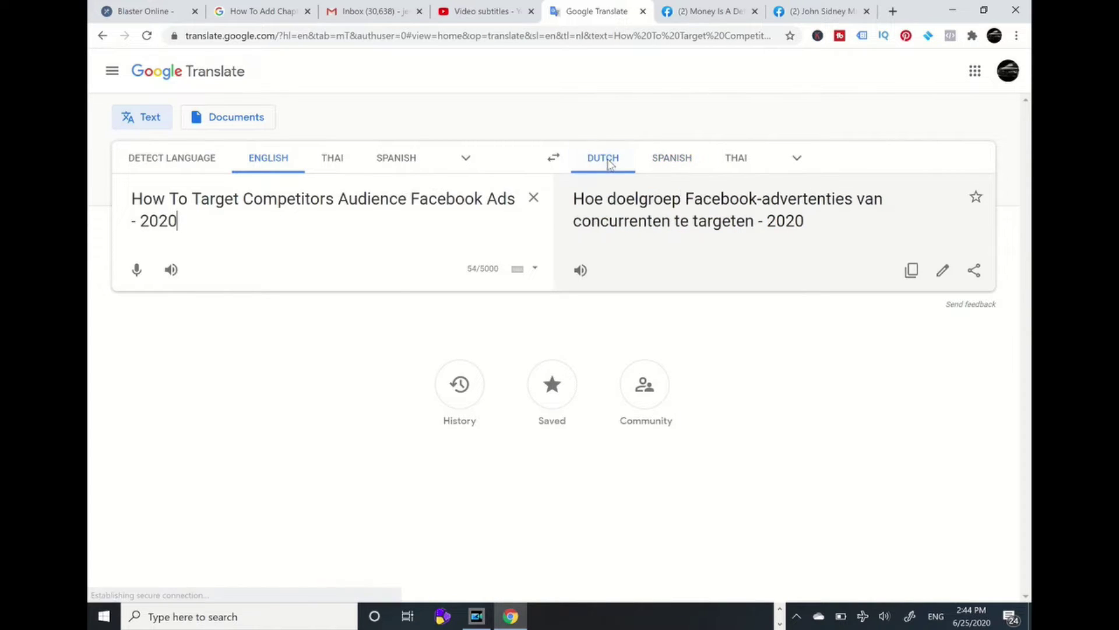
{"action": "left_click", "coordinate": [913, 271]}
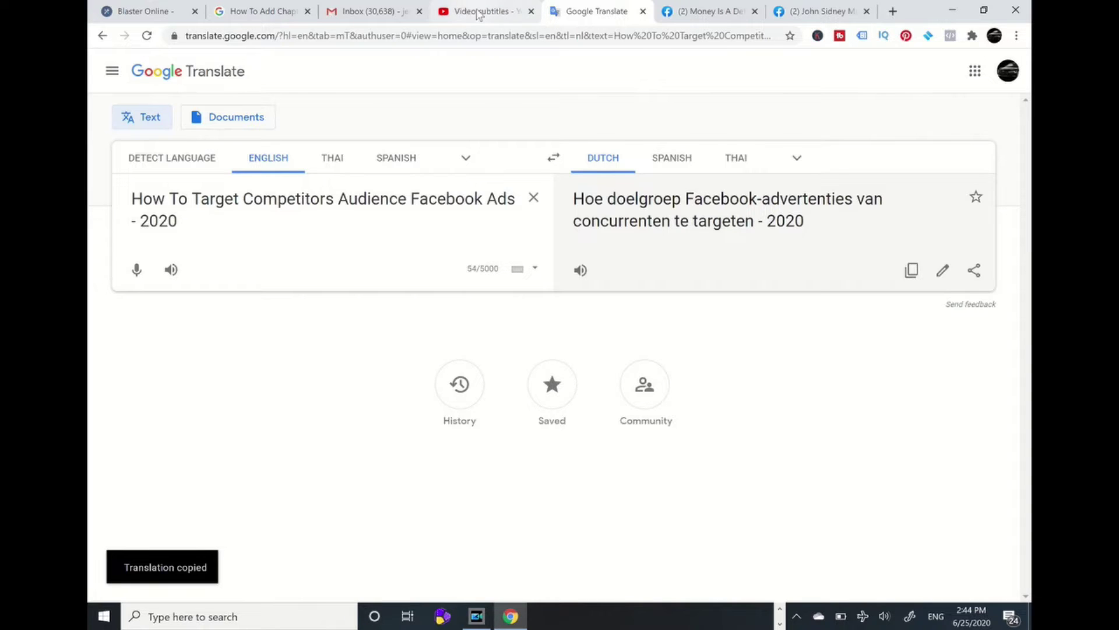
Step: Back in YouTube Studio, paste the copied translation as the video's Dutch (Netherlands) title
{"action": "left_click", "coordinate": [478, 14]}
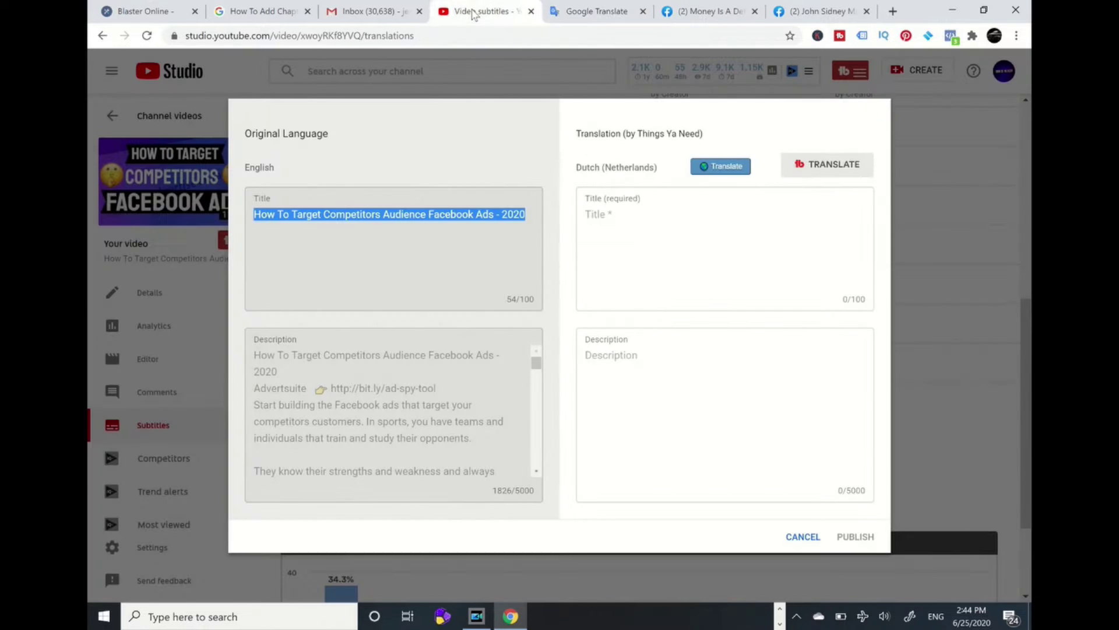
{"action": "left_click", "coordinate": [612, 222]}
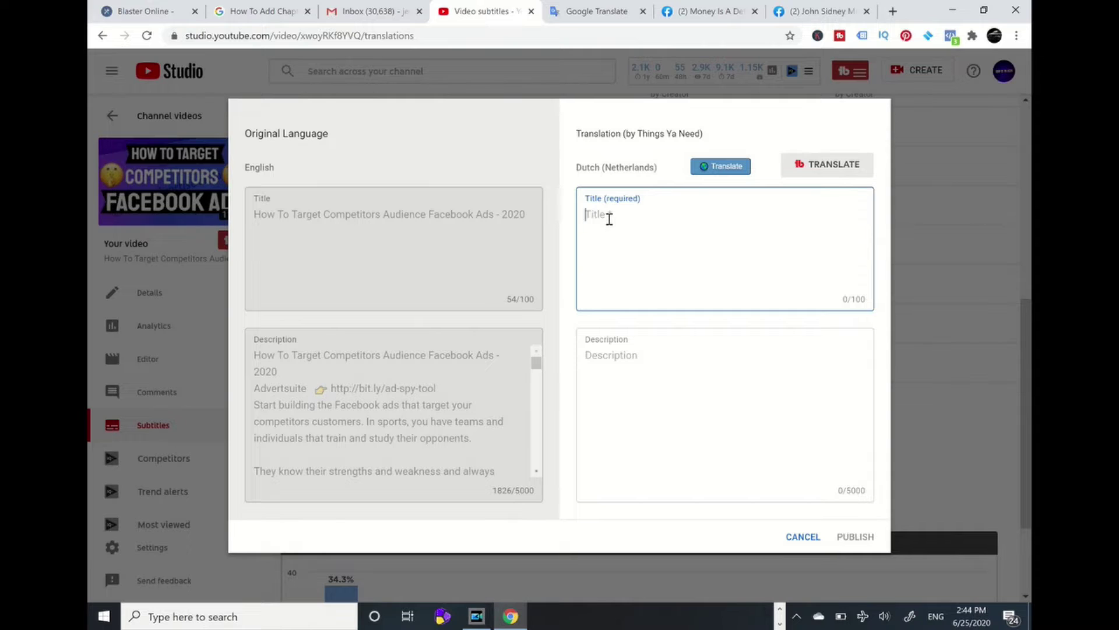
{"action": "key", "text": "ctrl+v"}
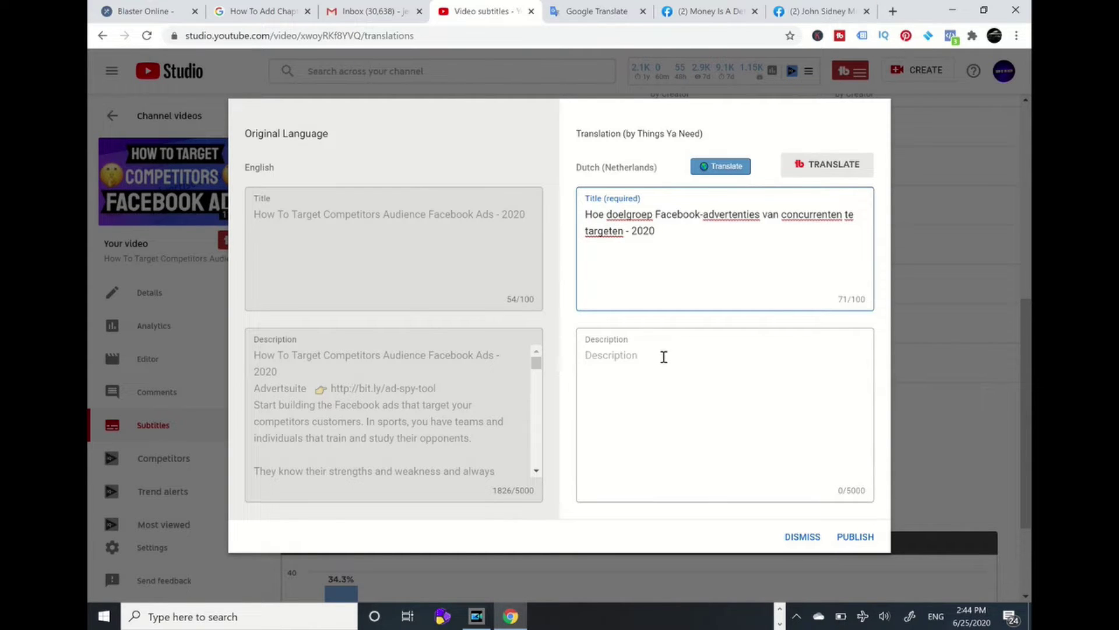
Step: Copy the English description through the "Rank Your YouTube Videos" link and translate it into Dutch in Google Translate, replacing the title text
{"action": "left_click", "coordinate": [606, 362]}
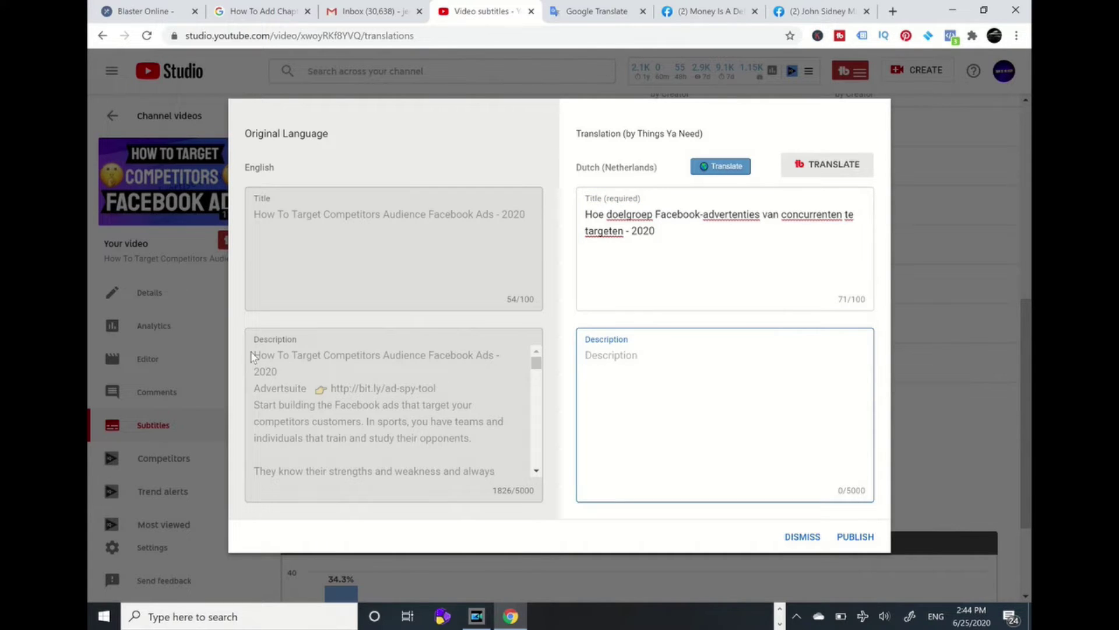
{"action": "left_click", "coordinate": [353, 390]}
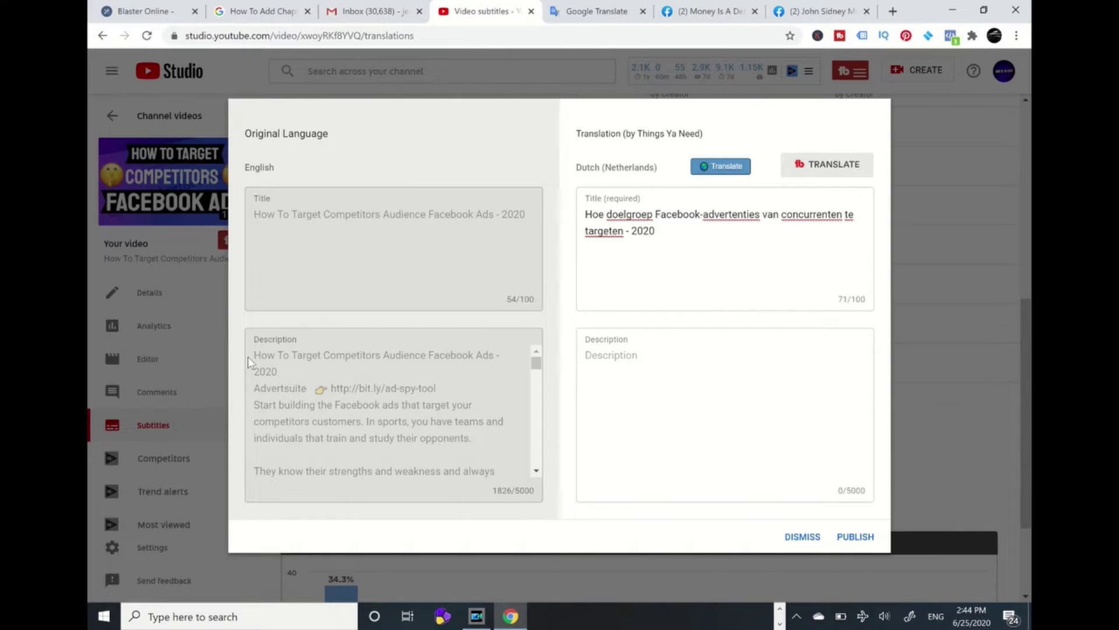
{"action": "left_click_drag", "start_coordinate": [255, 353], "coordinate": [406, 392]}
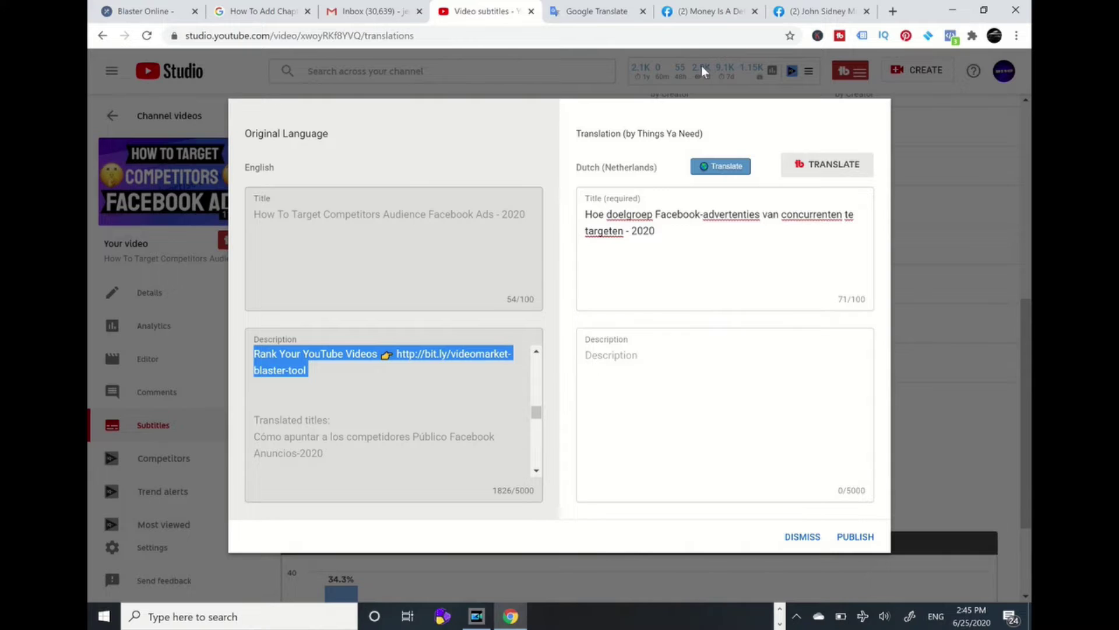
{"action": "left_click", "coordinate": [591, 11]}
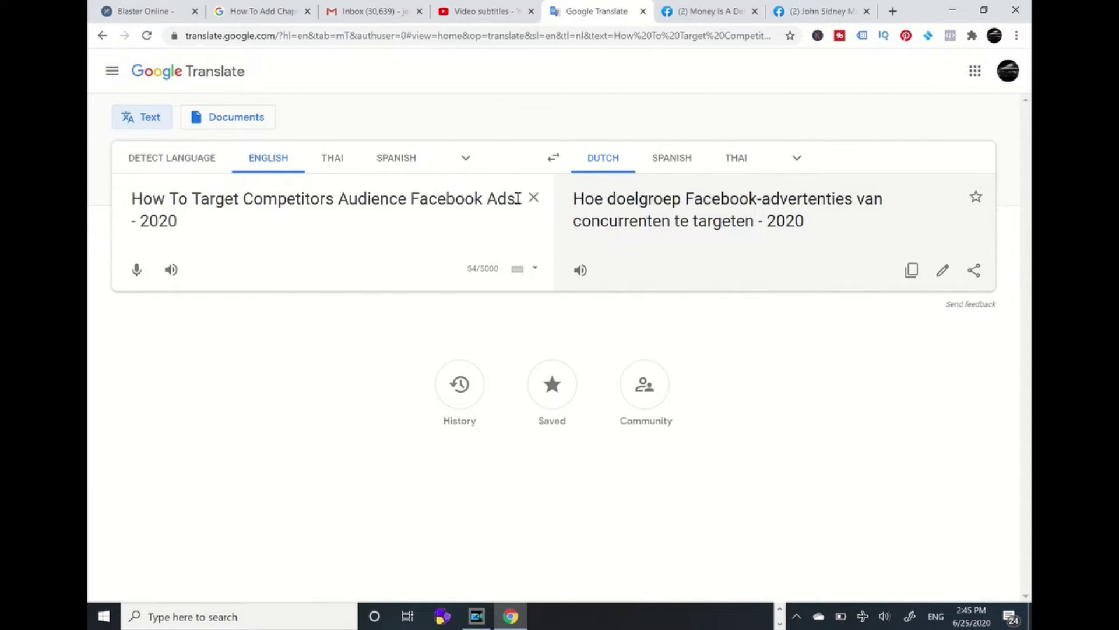
{"action": "left_click", "coordinate": [533, 201]}
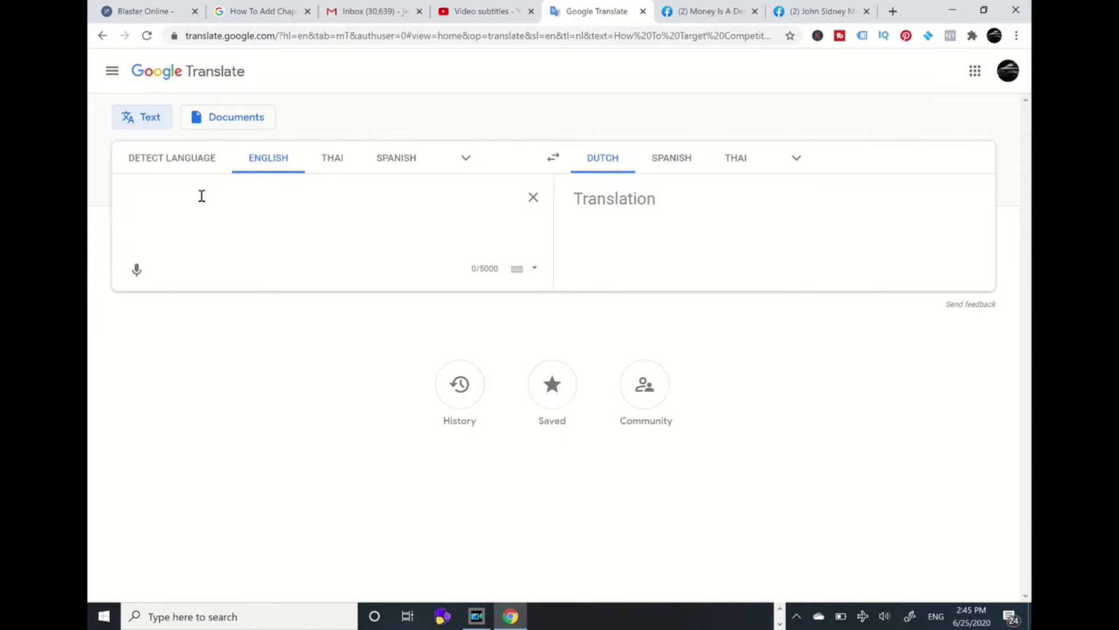
{"action": "key", "text": "ctrl+v"}
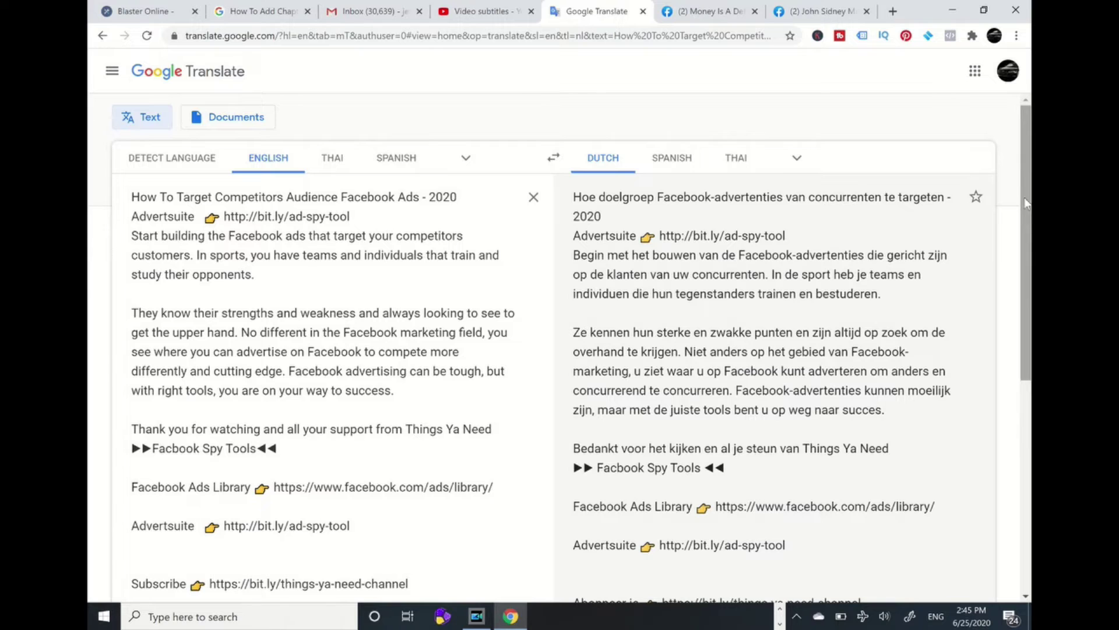
{"action": "scroll", "coordinate": [1022, 191], "scroll_direction": "down", "scroll_amount": 1}
{"action": "scroll", "coordinate": [1022, 191], "scroll_direction": "down", "scroll_amount": 5}
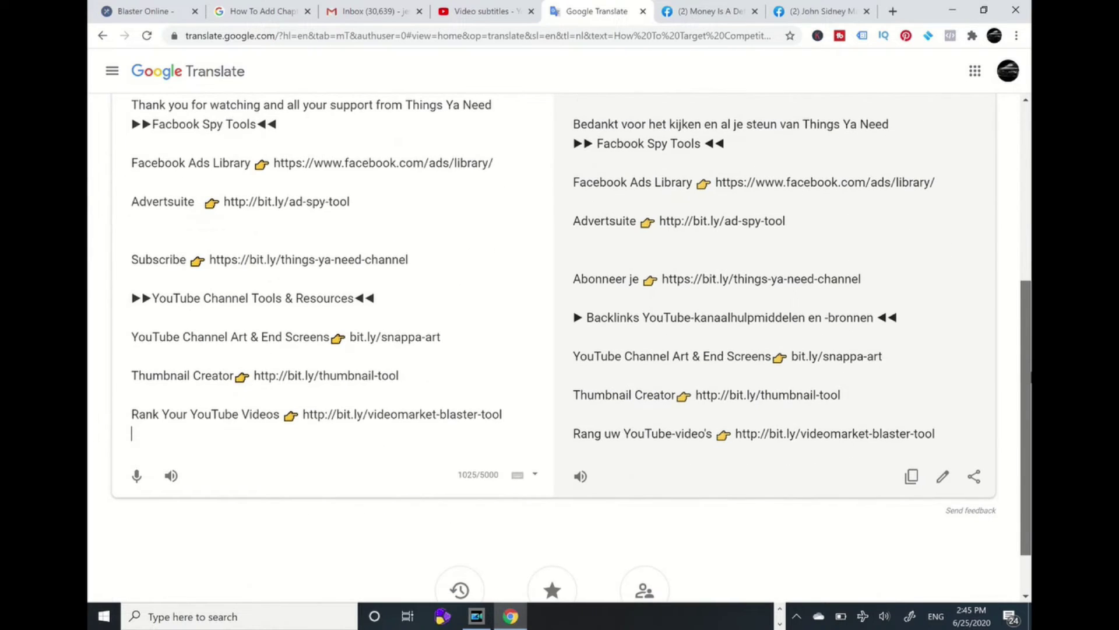
{"action": "scroll", "coordinate": [1023, 191], "scroll_direction": "up", "scroll_amount": 6}
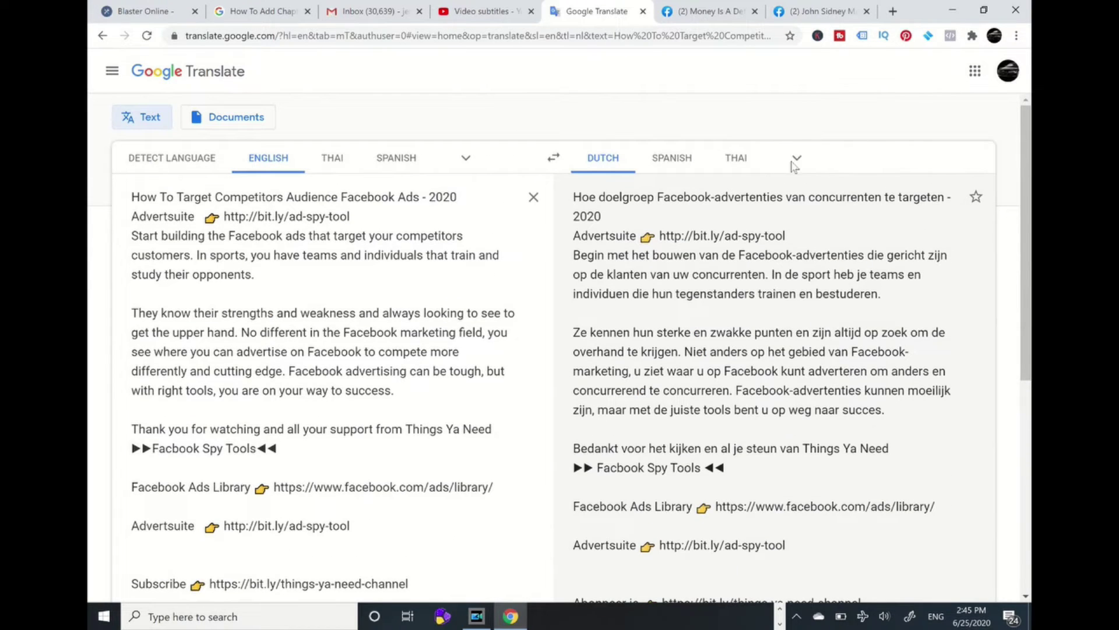
{"action": "scroll", "coordinate": [1028, 214], "scroll_direction": "down", "scroll_amount": 6}
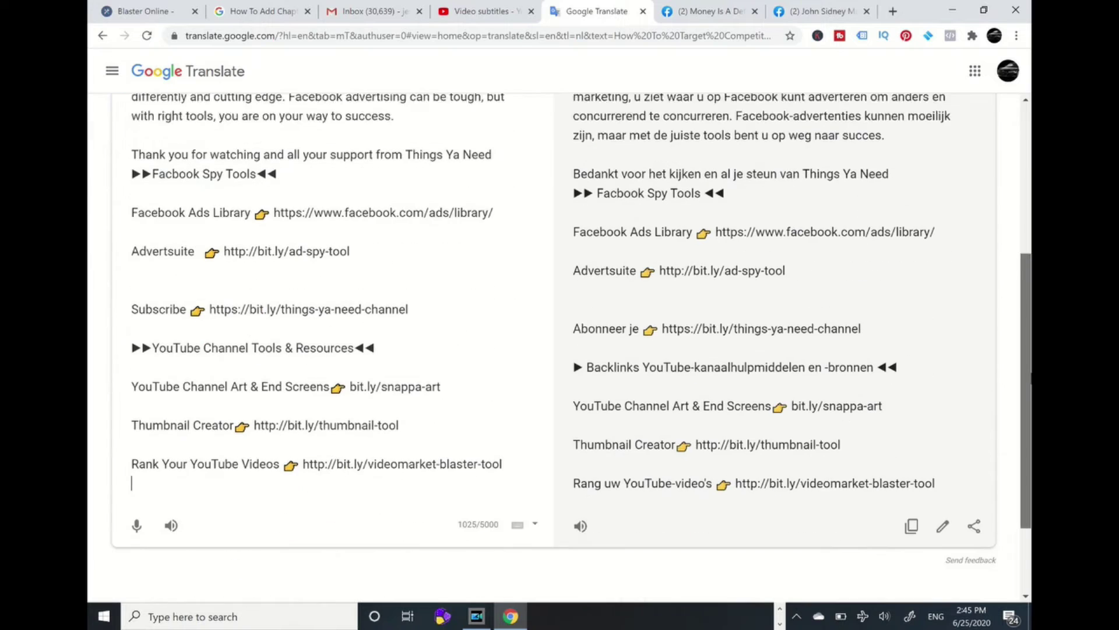
Step: Copy the Dutch description from Google Translate, paste it as the Dutch (Netherlands) description in YouTube Studio, and publish the translation
{"action": "left_click", "coordinate": [913, 465]}
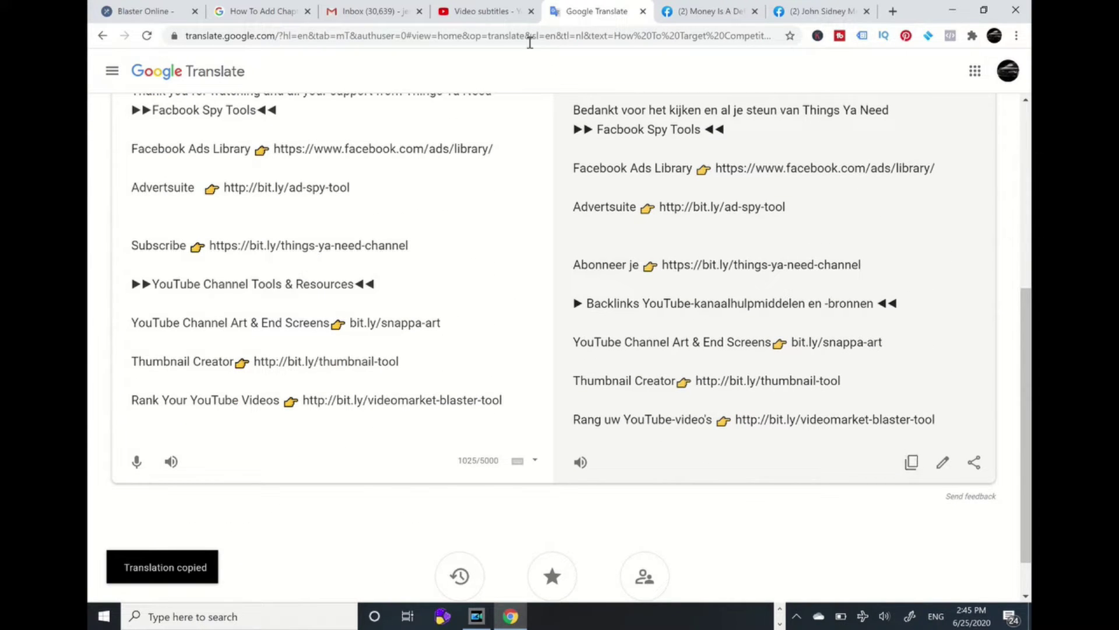
{"action": "left_click", "coordinate": [488, 13]}
{"action": "left_click", "coordinate": [620, 364]}
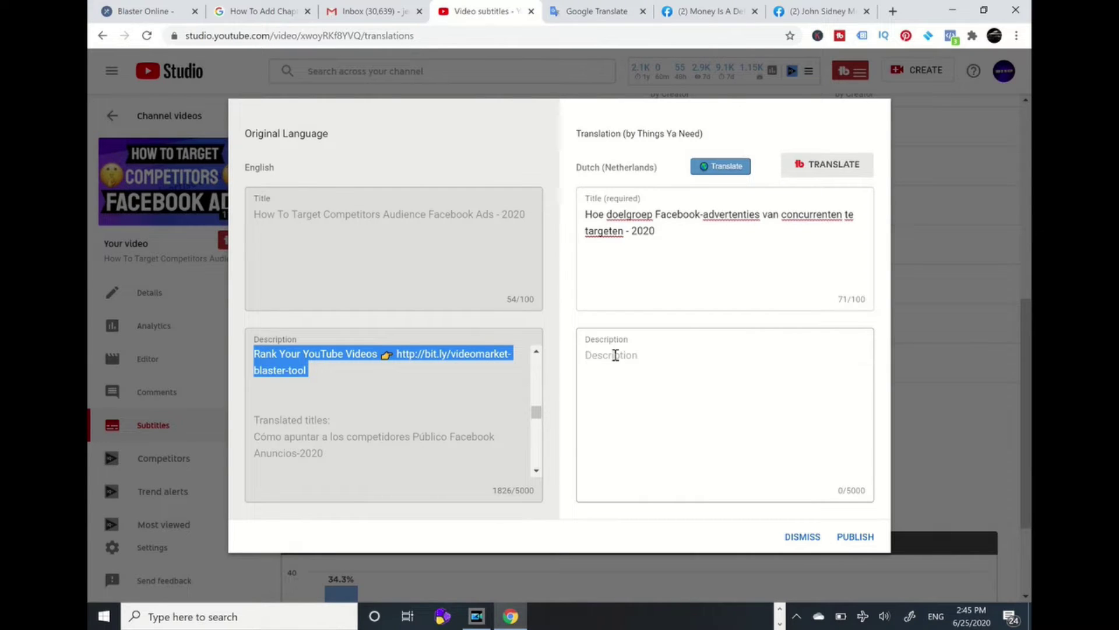
{"action": "left_click", "coordinate": [616, 355]}
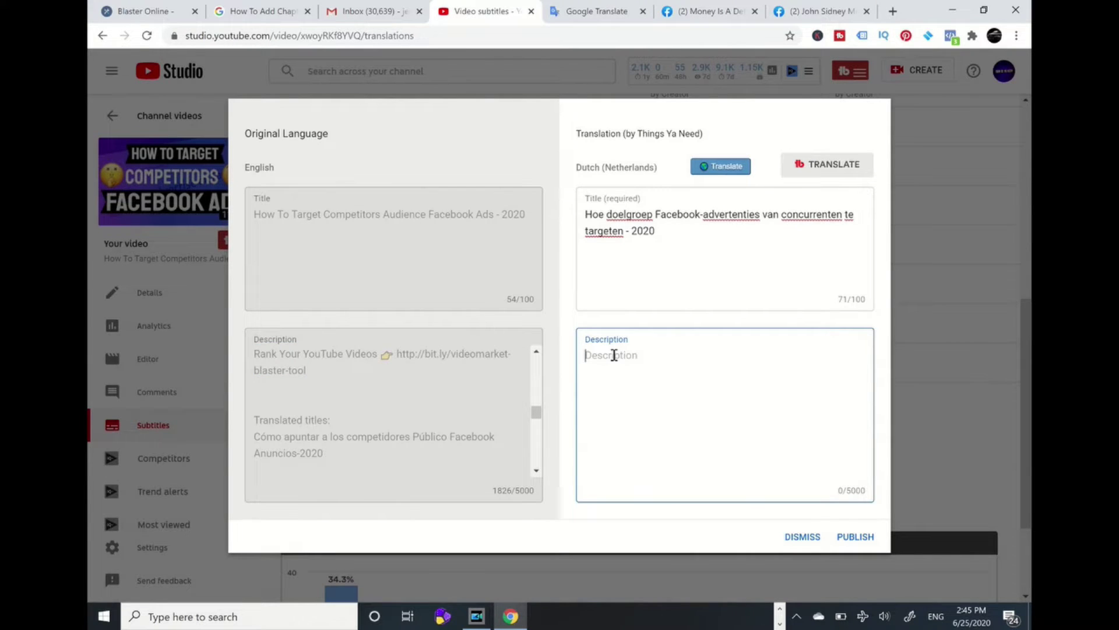
{"action": "key", "text": "ctrl+v"}
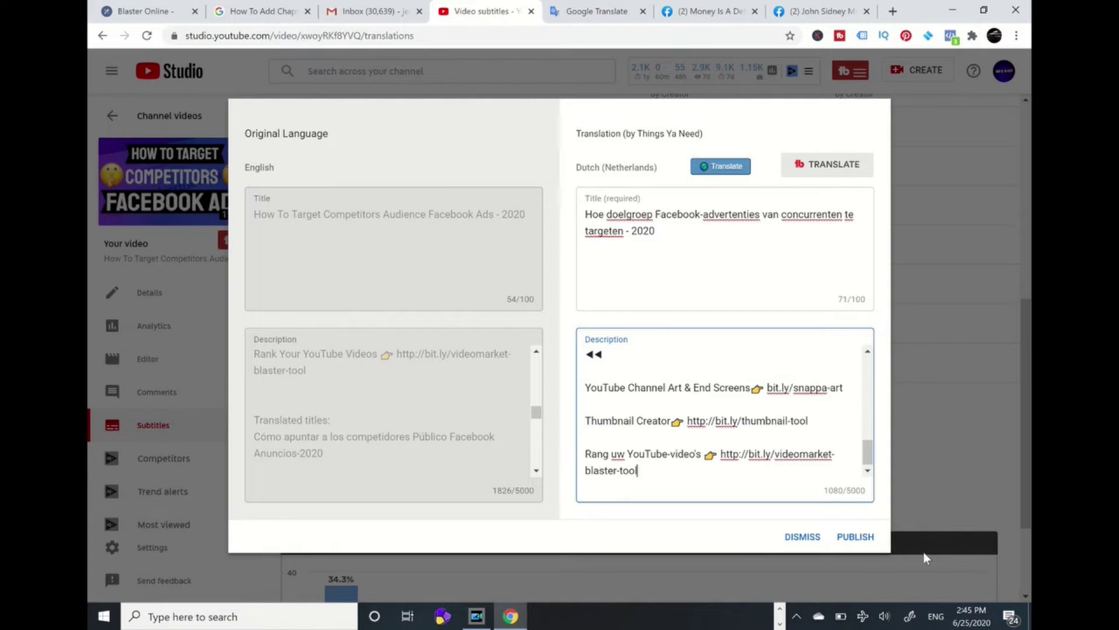
{"action": "left_click", "coordinate": [857, 536]}
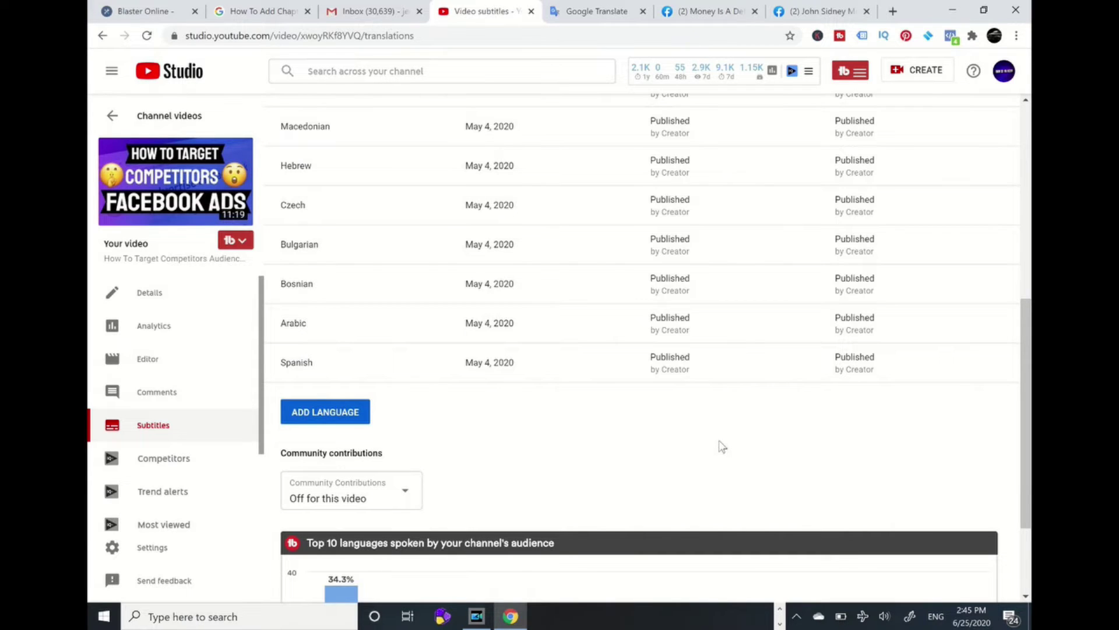
{"action": "left_click_drag", "start_coordinate": [1027, 402], "coordinate": [1019, 204]}
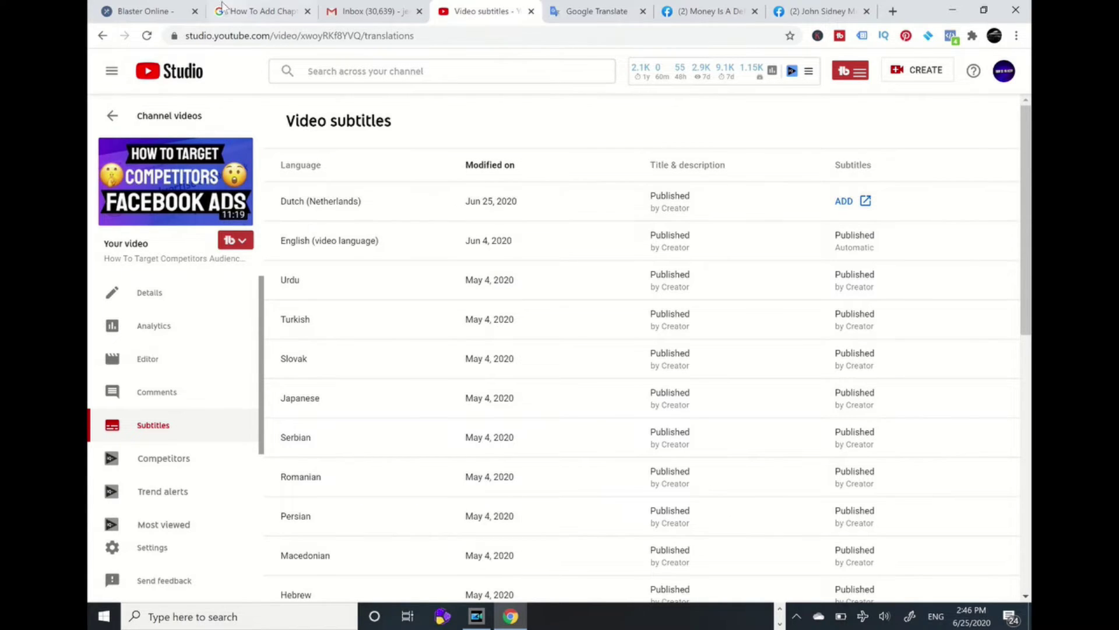
Step: Switch to Blaster Online and open the video translation page of Lingo Blaster 2
{"action": "left_click", "coordinate": [147, 13]}
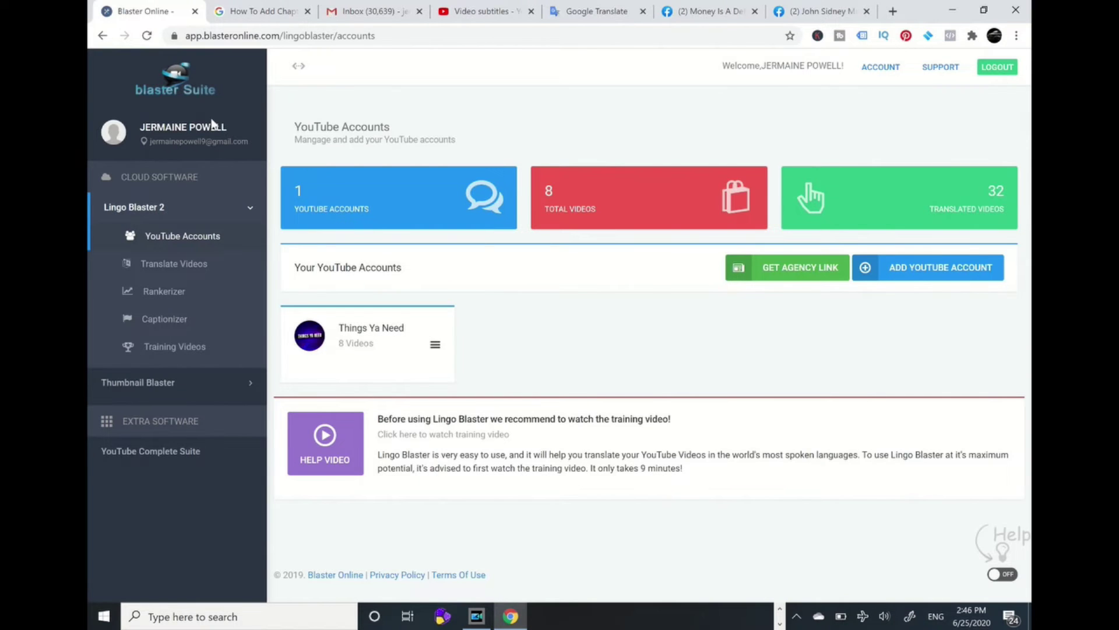
{"action": "left_click", "coordinate": [247, 210]}
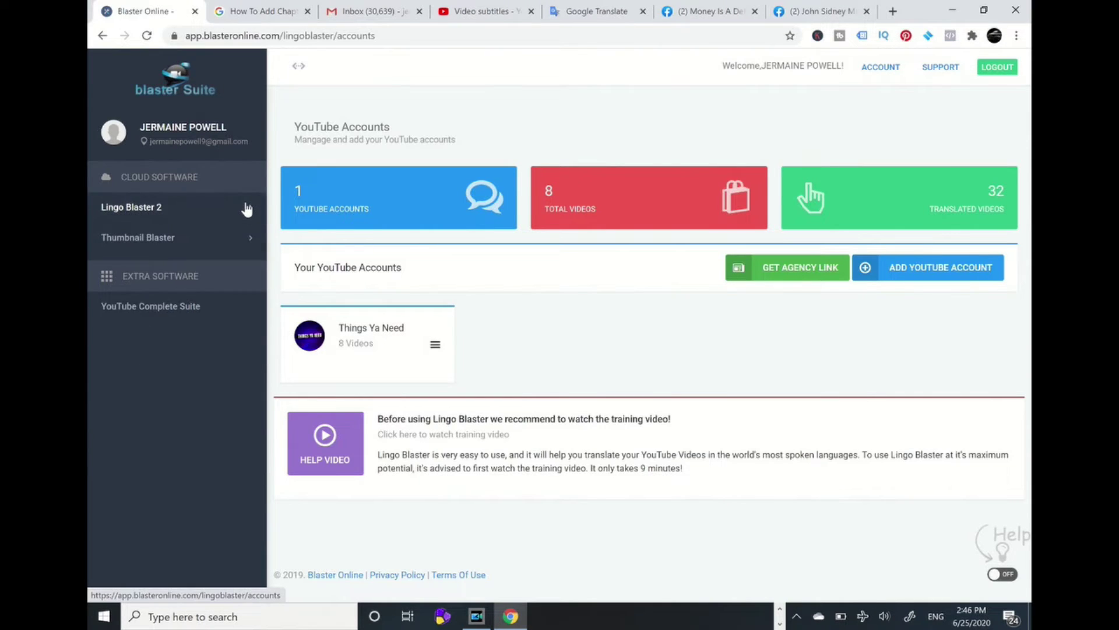
{"action": "left_click", "coordinate": [247, 210]}
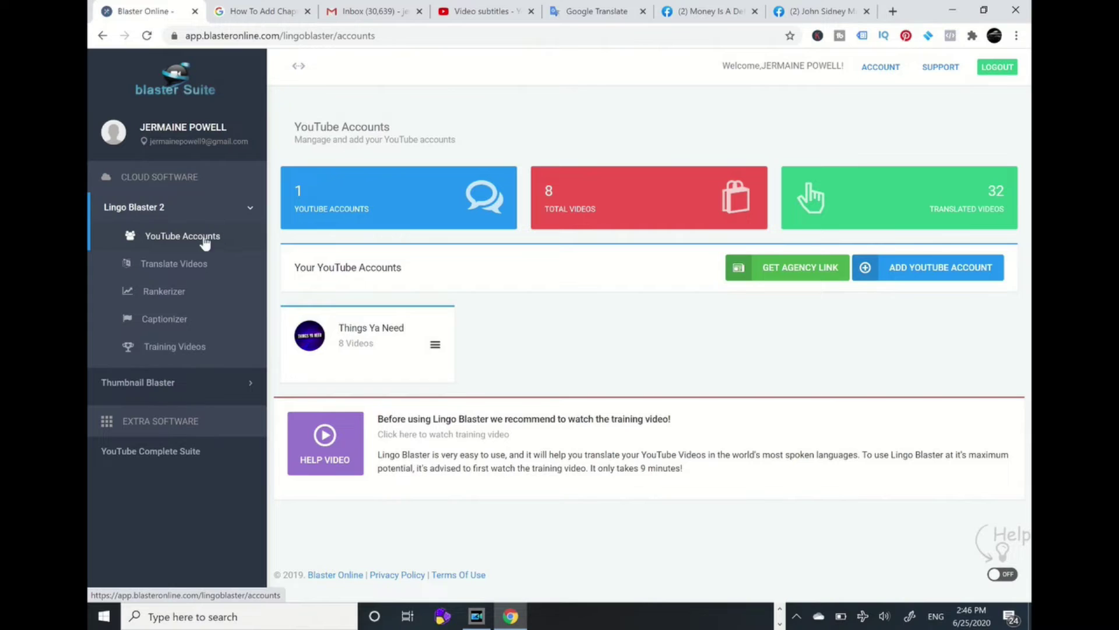
{"action": "left_click", "coordinate": [185, 269]}
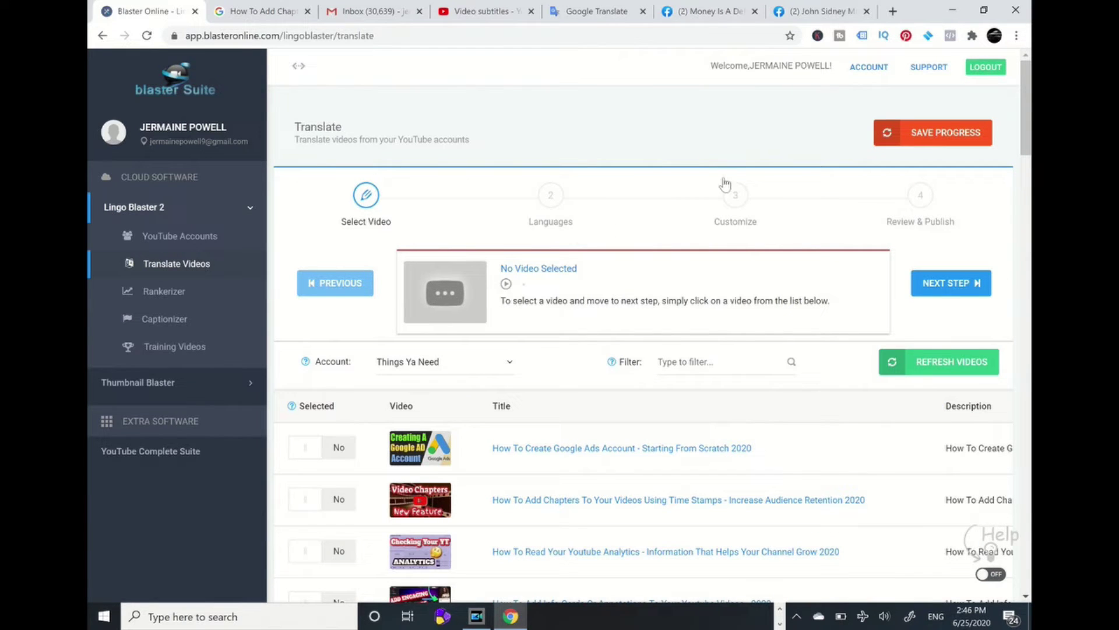
Step: Select the video "Simple Ebooks & Lead Magnets Within Minutes" for translation
{"action": "scroll", "coordinate": [1026, 105], "scroll_direction": "down", "scroll_amount": 10}
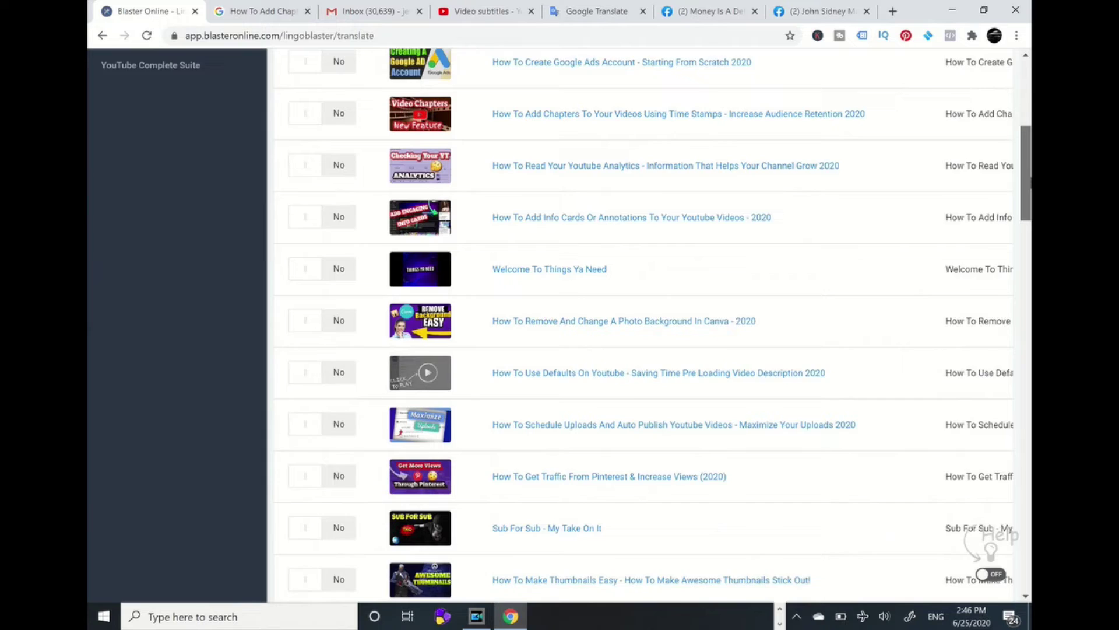
{"action": "scroll", "coordinate": [641, 326], "scroll_direction": "down", "scroll_amount": 13}
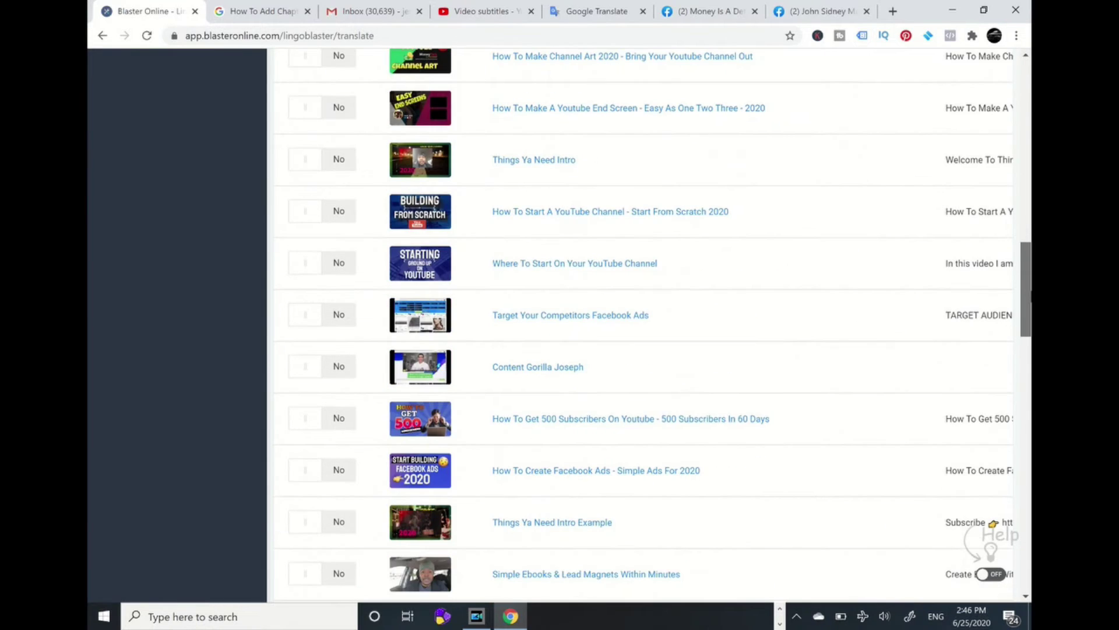
{"action": "scroll", "coordinate": [408, 350], "scroll_direction": "down", "scroll_amount": 1}
{"action": "scroll", "coordinate": [409, 350], "scroll_direction": "up", "scroll_amount": 1}
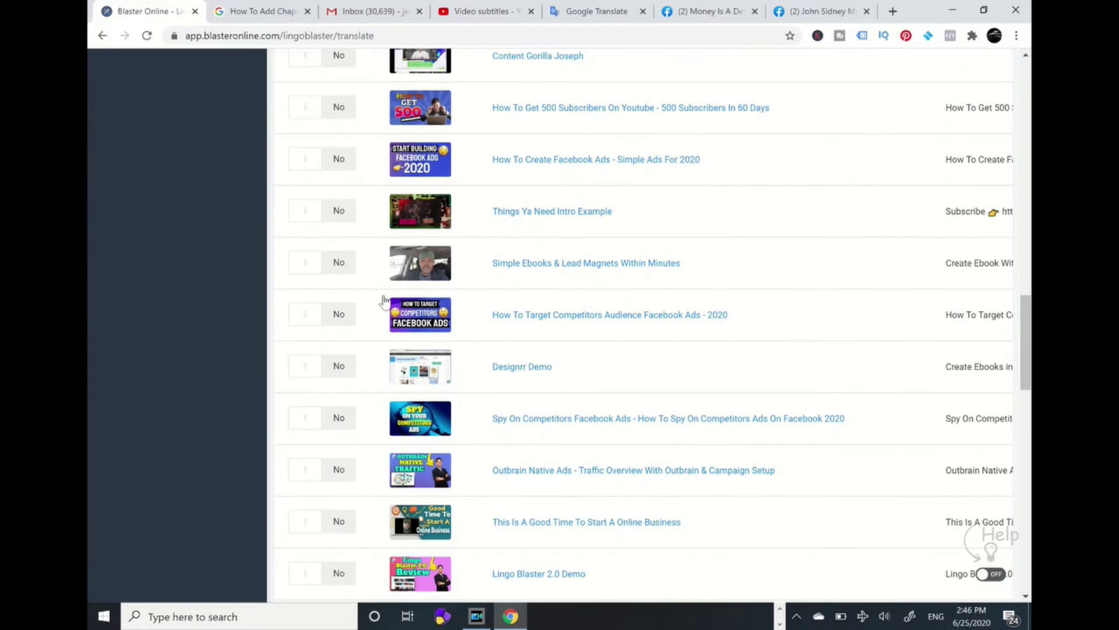
{"action": "left_click", "coordinate": [325, 268]}
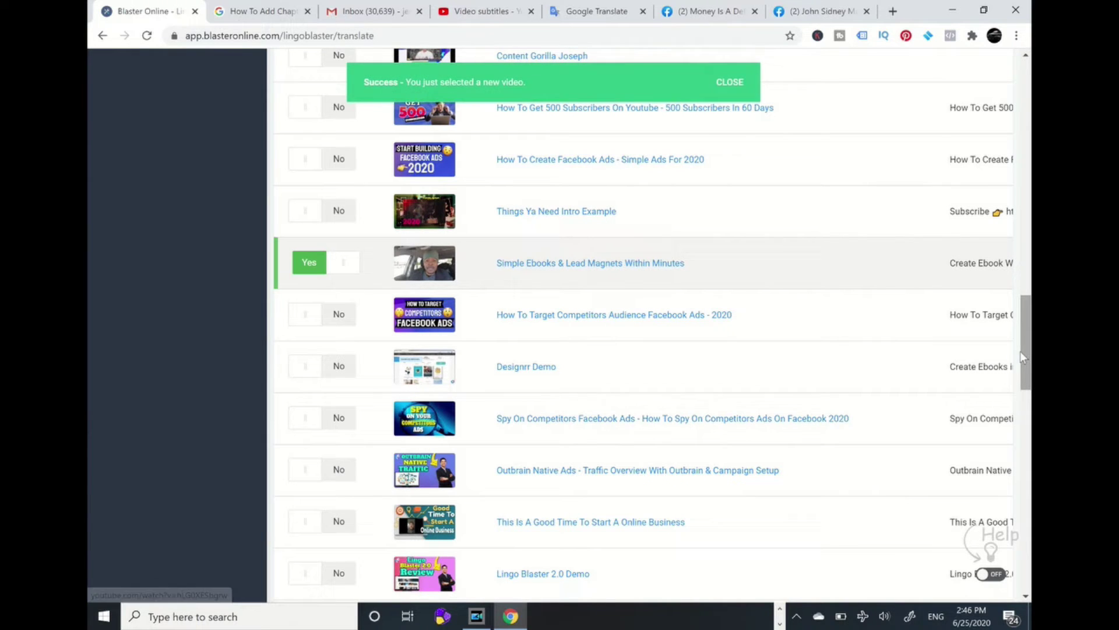
{"action": "scroll", "coordinate": [1024, 329], "scroll_direction": "up", "scroll_amount": 1}
{"action": "left_click_drag", "start_coordinate": [1023, 329], "coordinate": [1022, 121]}
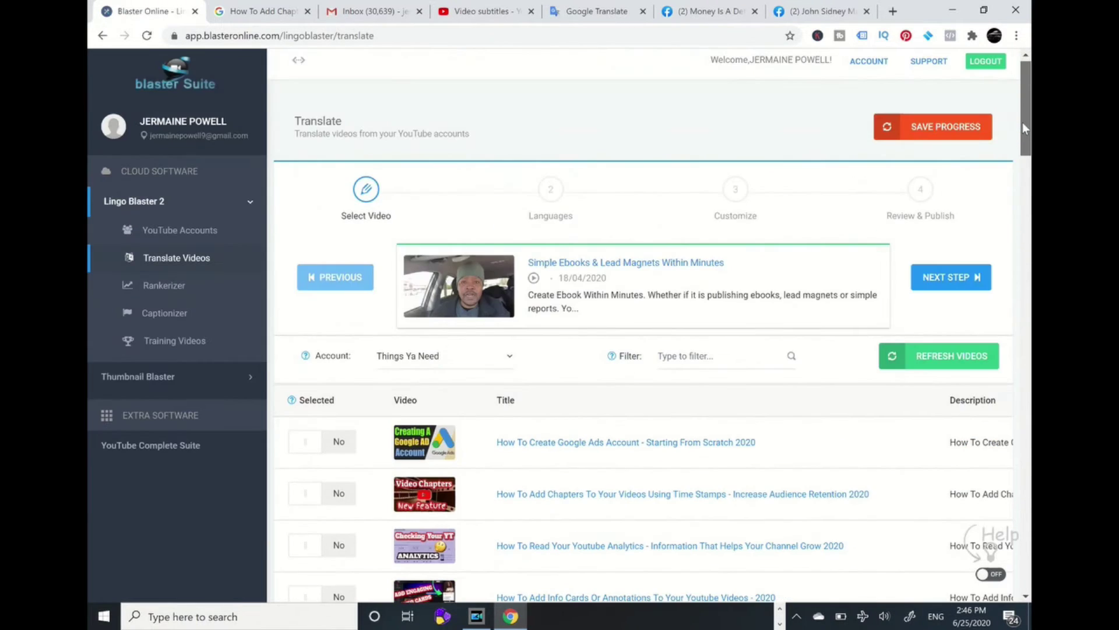
Step: Proceed to the language selection stage and remove all preselected translation languages
{"action": "left_click", "coordinate": [947, 282]}
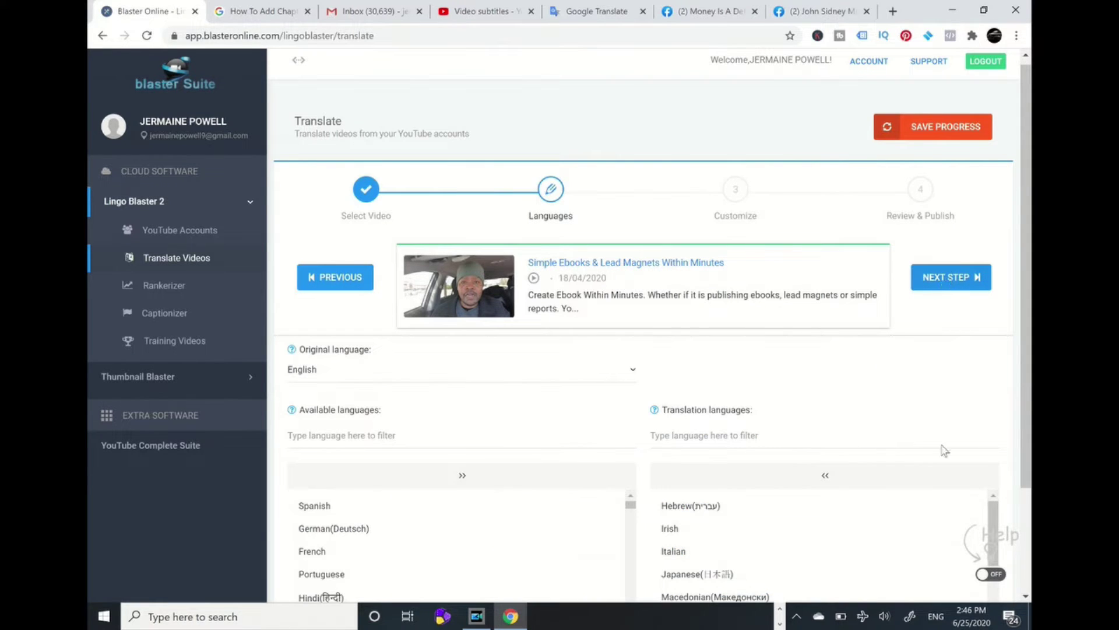
{"action": "scroll", "coordinate": [995, 521], "scroll_direction": "down", "scroll_amount": 1}
{"action": "mouse_move", "coordinate": [994, 521]}
{"action": "left_mouse_down"}
{"action": "mouse_move", "coordinate": [997, 569]}
{"action": "mouse_move", "coordinate": [995, 513]}
{"action": "left_mouse_up"}
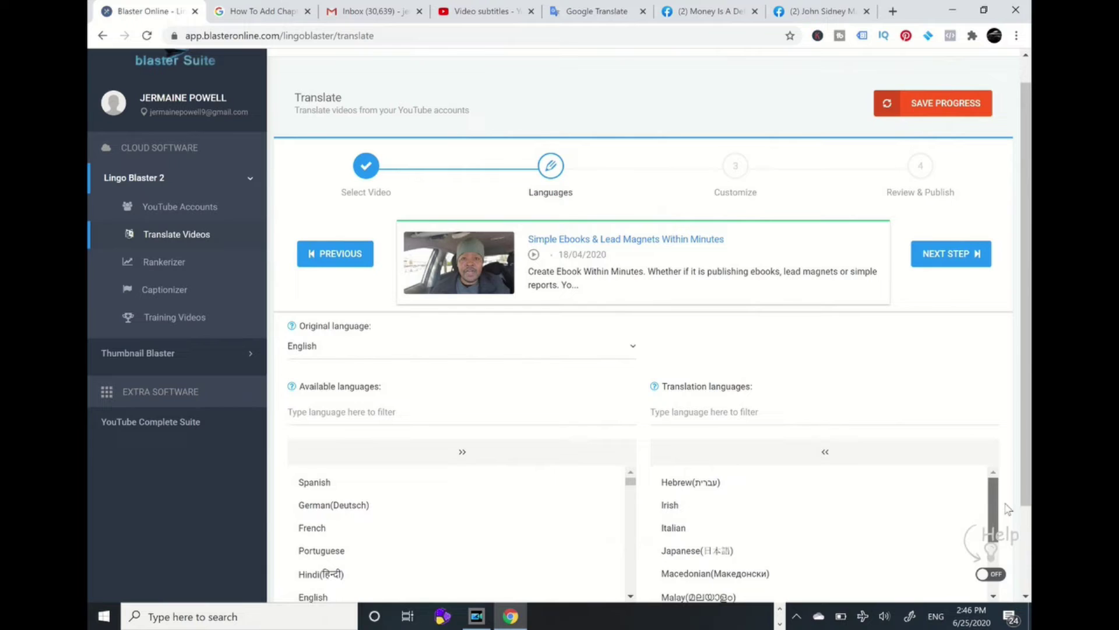
{"action": "scroll", "coordinate": [1026, 259], "scroll_direction": "down", "scroll_amount": 2}
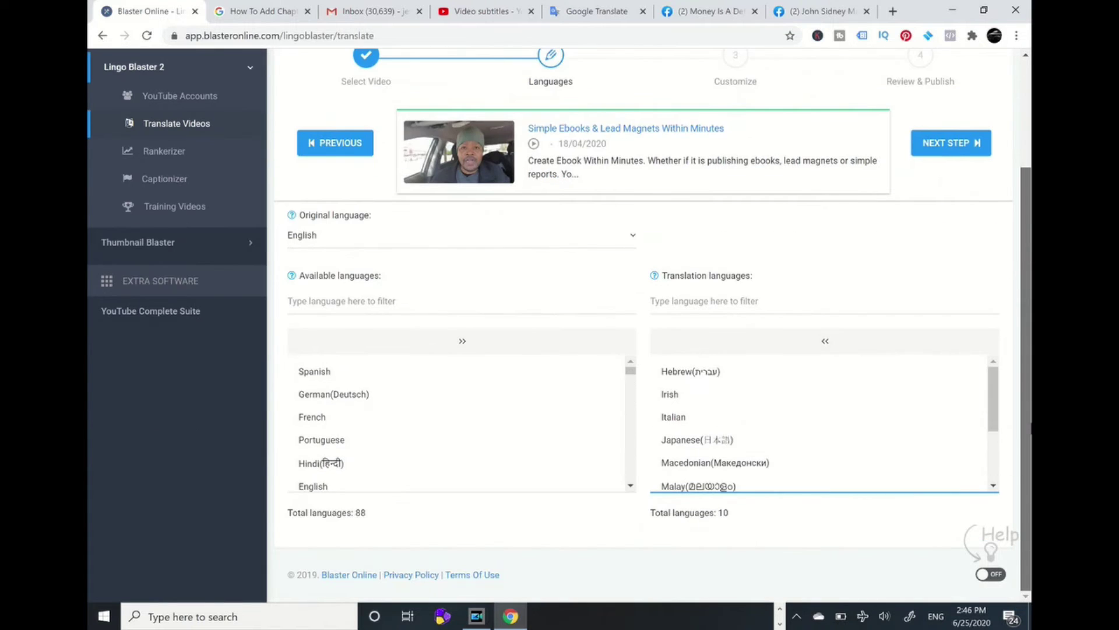
{"action": "left_click", "coordinate": [826, 344]}
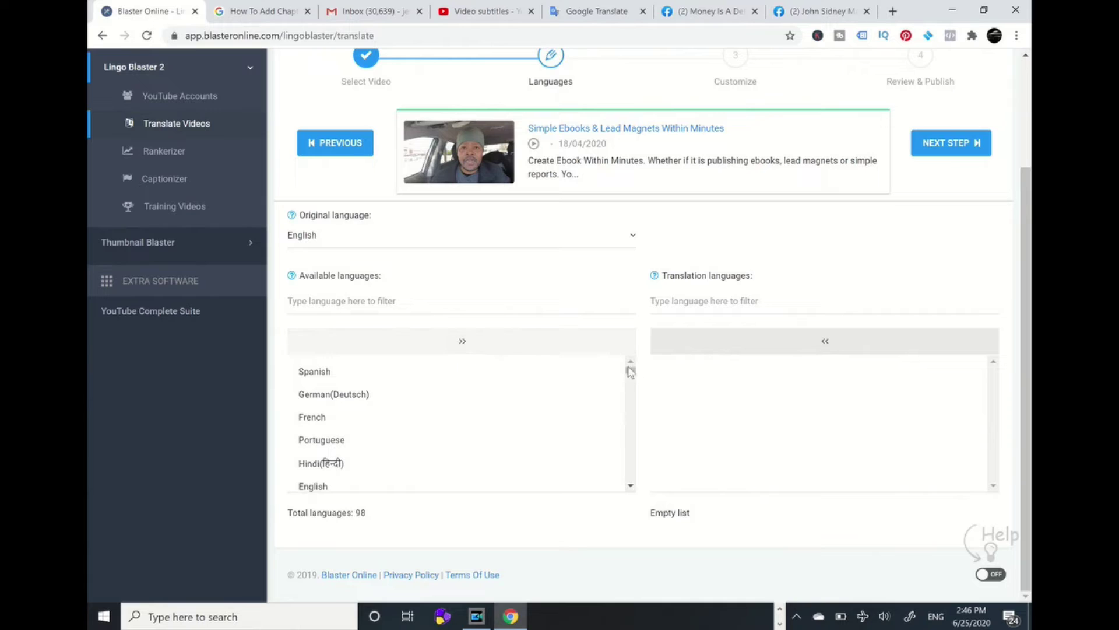
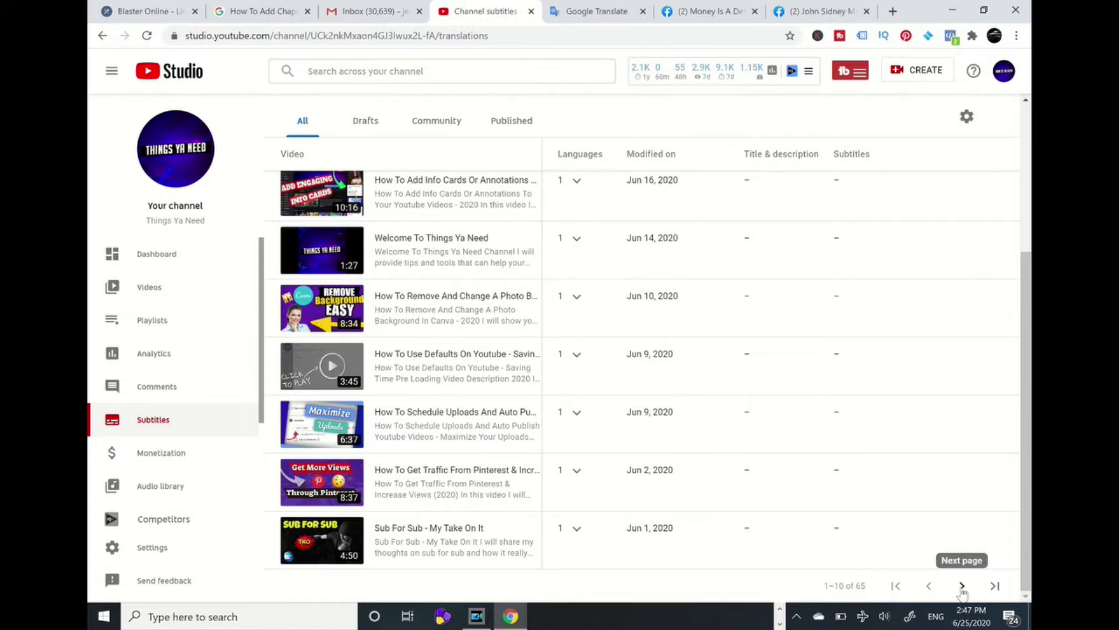
{"action": "left_click_drag", "start_coordinate": [1029, 259], "coordinate": [1029, 335]}
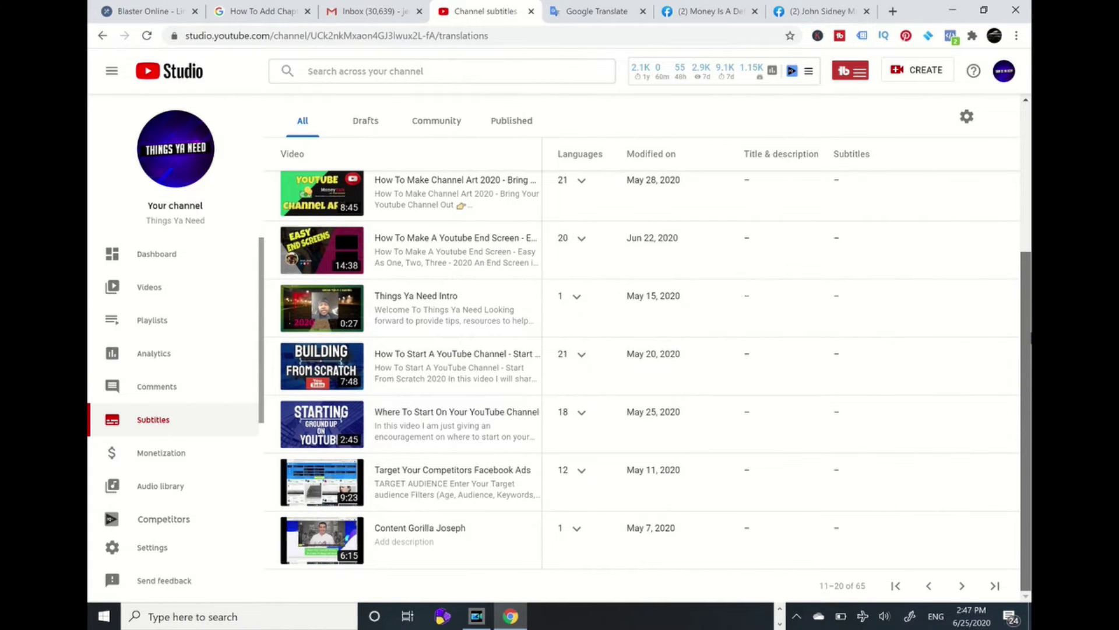
{"action": "left_click", "coordinate": [962, 586]}
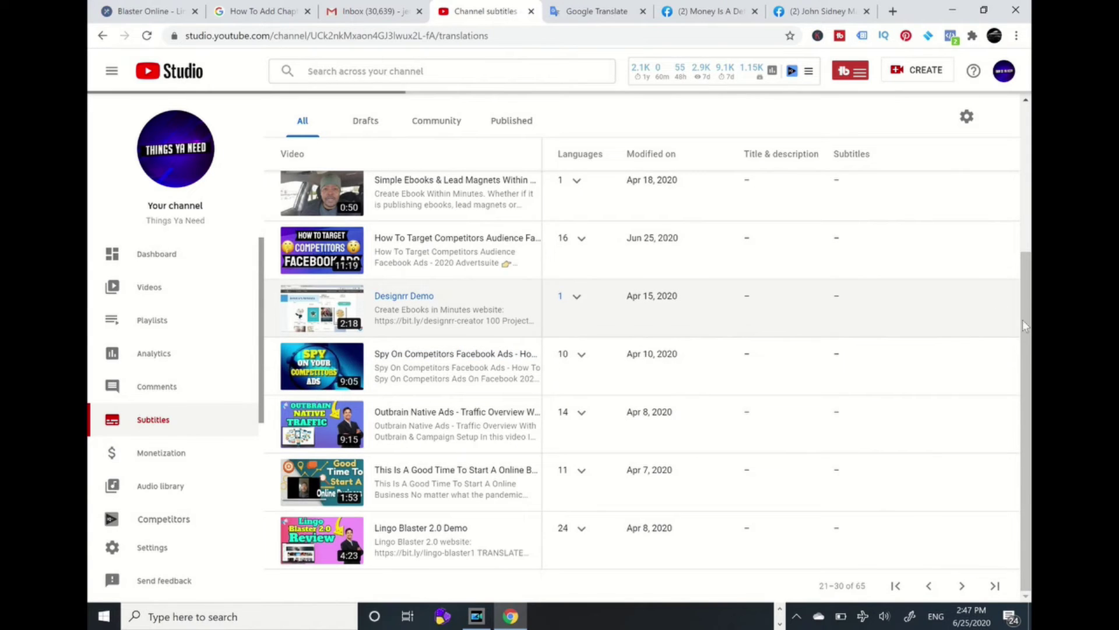
{"action": "left_click_drag", "start_coordinate": [1025, 314], "coordinate": [1025, 250]}
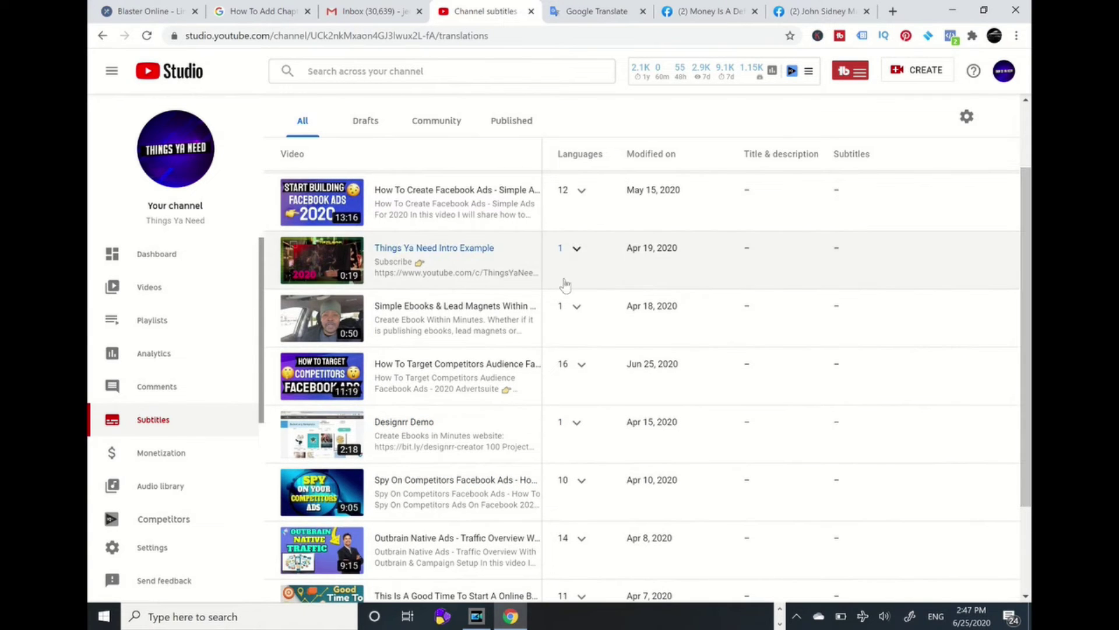
{"action": "left_click", "coordinate": [577, 309]}
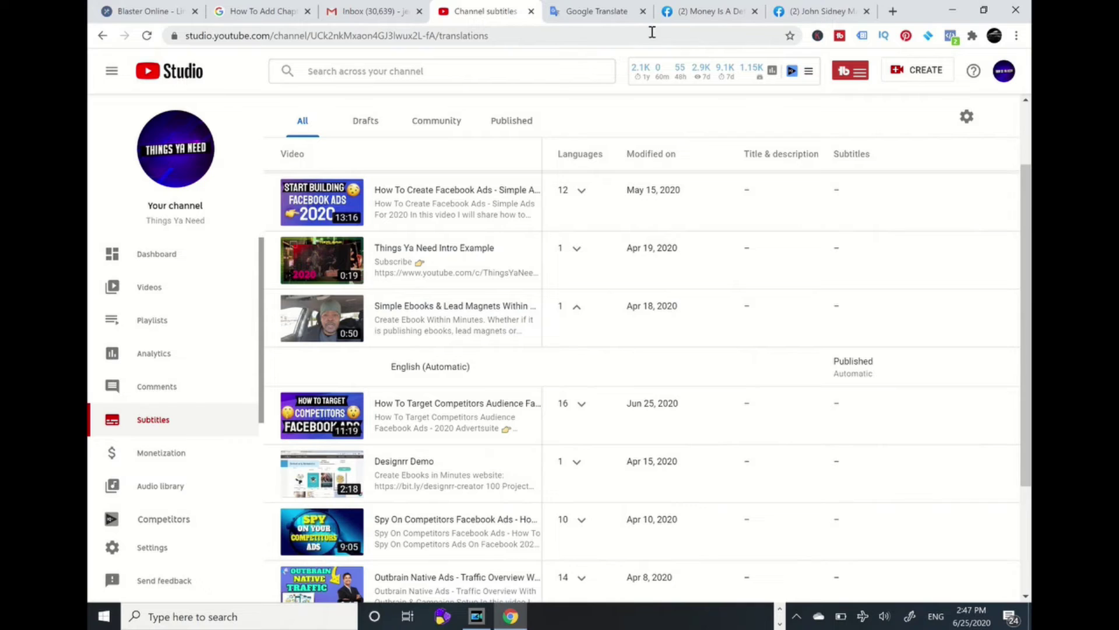
Step: Back in Lingo Blaster, add Spanish, German, French, Portuguese and Hindi to the translation languages
{"action": "left_click", "coordinate": [149, 8]}
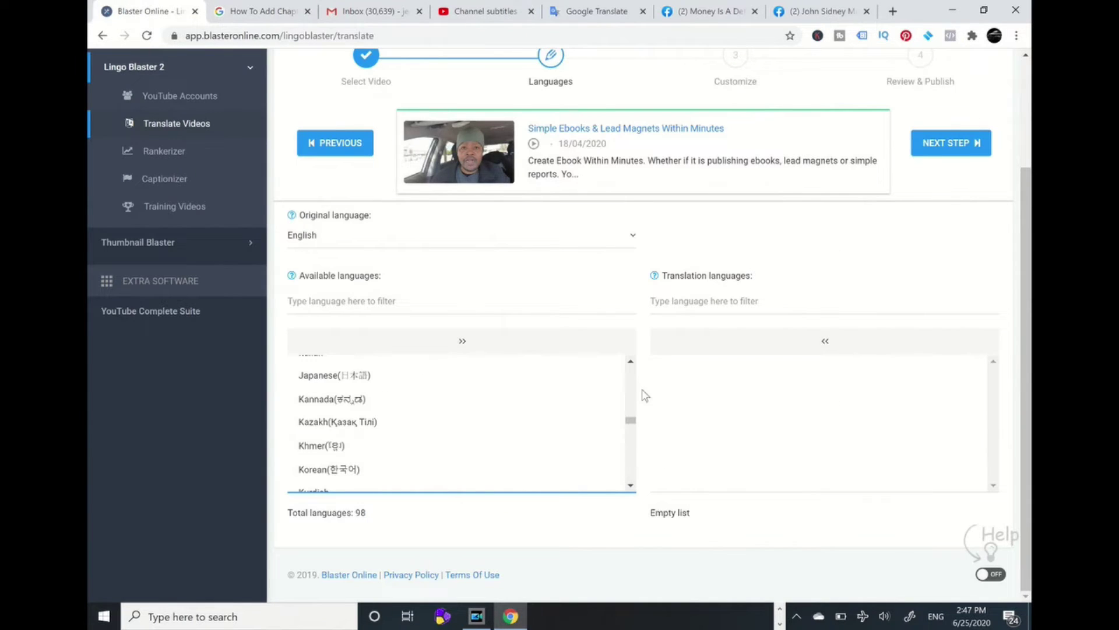
{"action": "left_click_drag", "start_coordinate": [631, 423], "coordinate": [629, 370]}
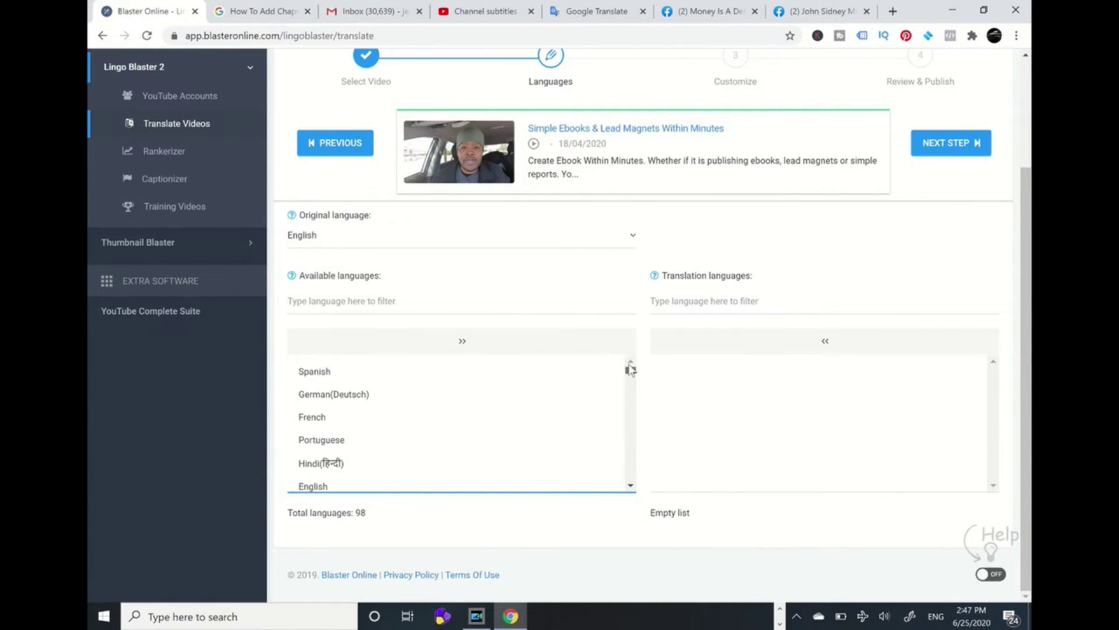
{"action": "double_click", "coordinate": [315, 372]}
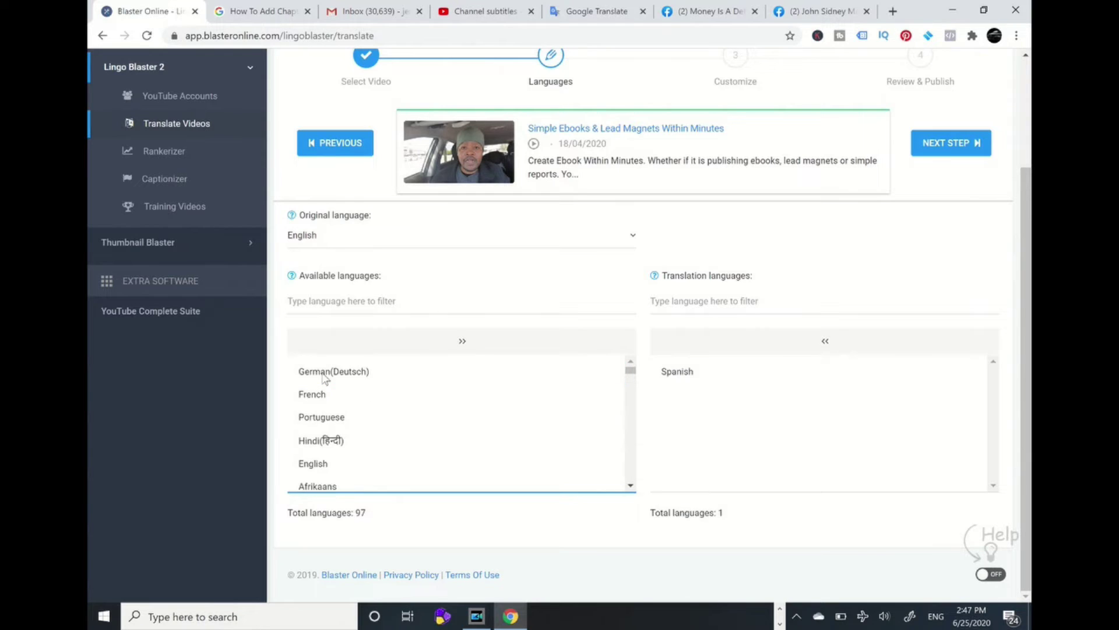
{"action": "double_click", "coordinate": [315, 371]}
{"action": "double_click", "coordinate": [314, 371]}
{"action": "double_click", "coordinate": [322, 372]}
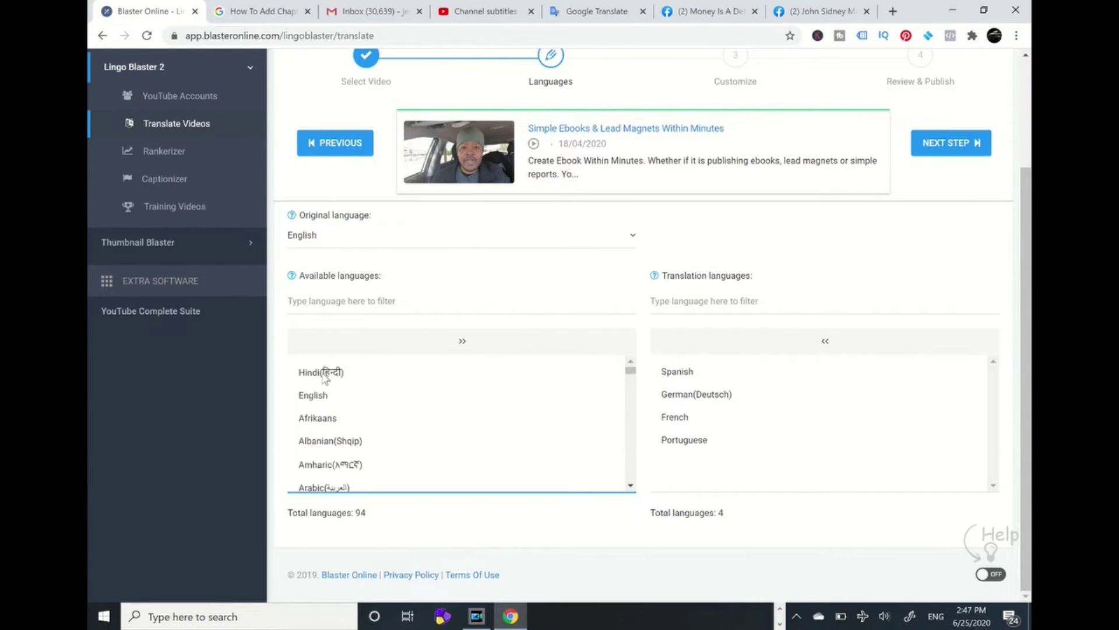
{"action": "double_click", "coordinate": [321, 372]}
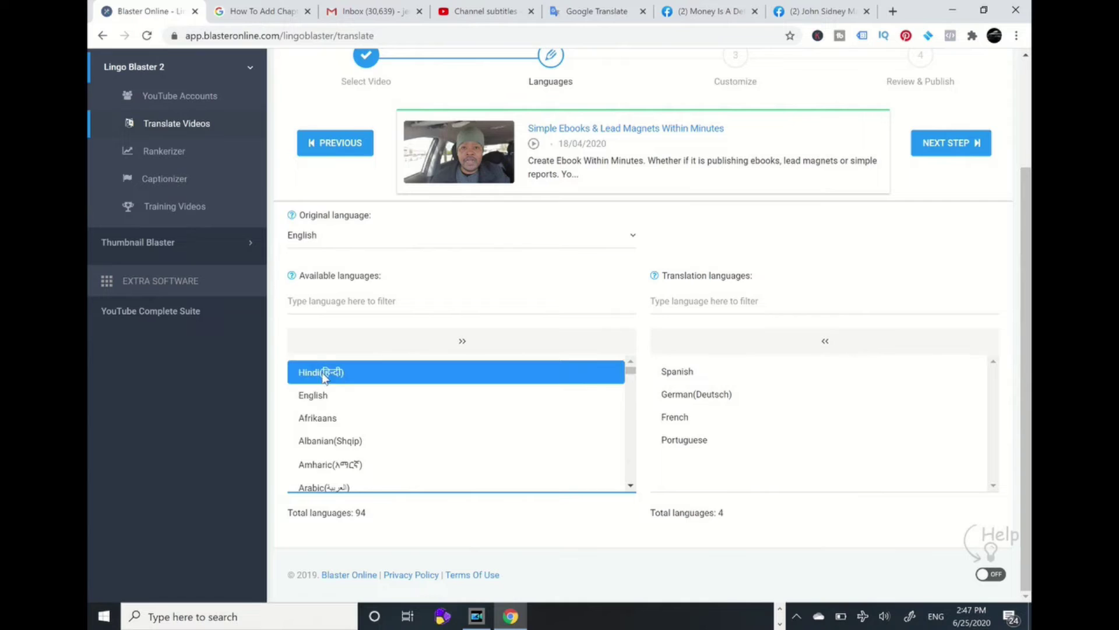
Step: Add Afrikaans, Arabic and Bulgarian to the translation languages
{"action": "double_click", "coordinate": [324, 395]}
{"action": "double_click", "coordinate": [322, 441]}
{"action": "left_click", "coordinate": [630, 485]}
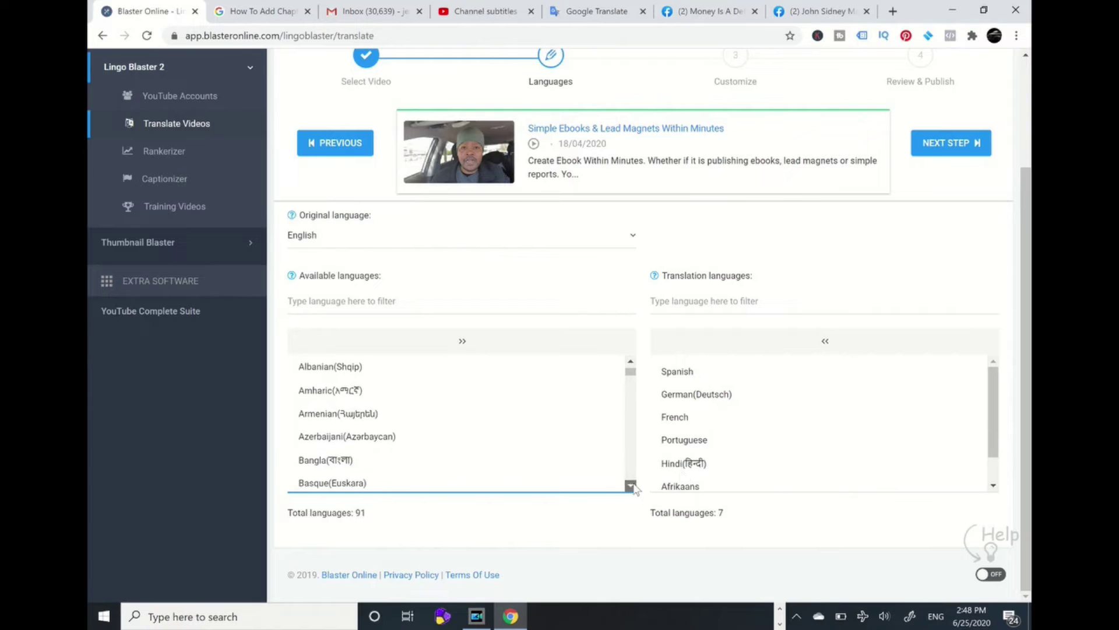
{"action": "left_click", "coordinate": [631, 485]}
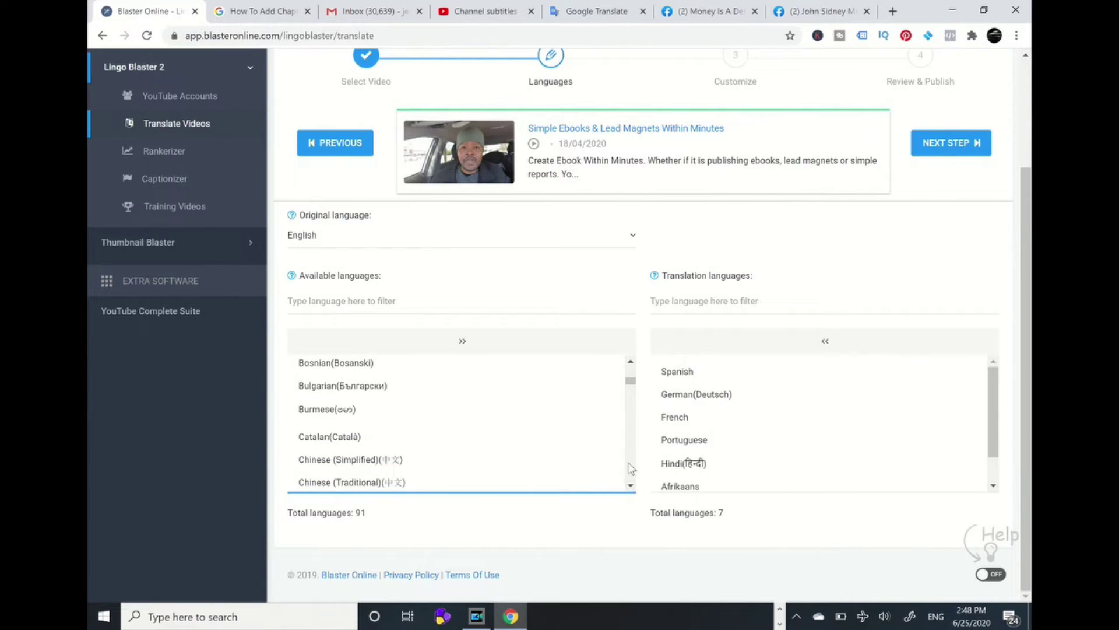
{"action": "double_click", "coordinate": [347, 384]}
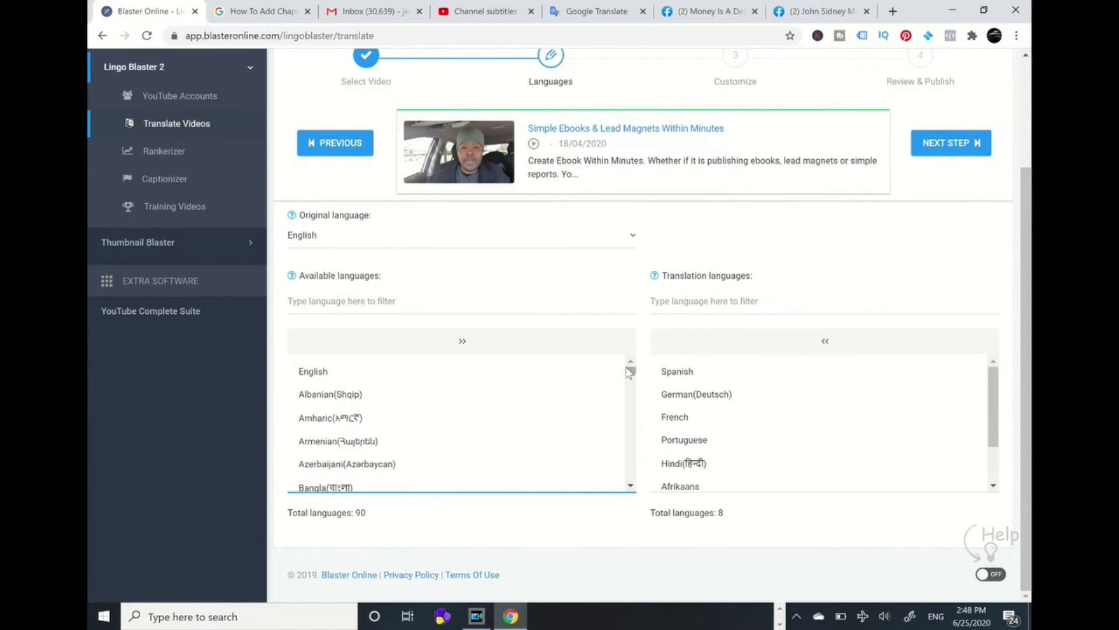
Step: Filter the available languages to find Croatian and Czech, and add both to the translation languages
{"action": "left_click", "coordinate": [392, 299]}
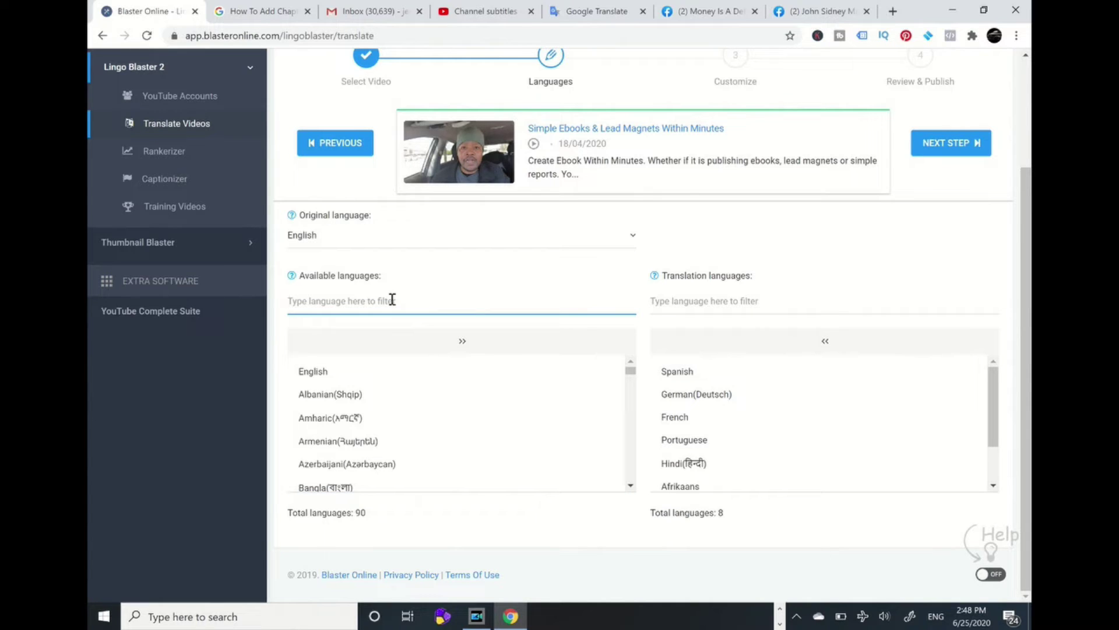
{"action": "type", "text": "cr"}
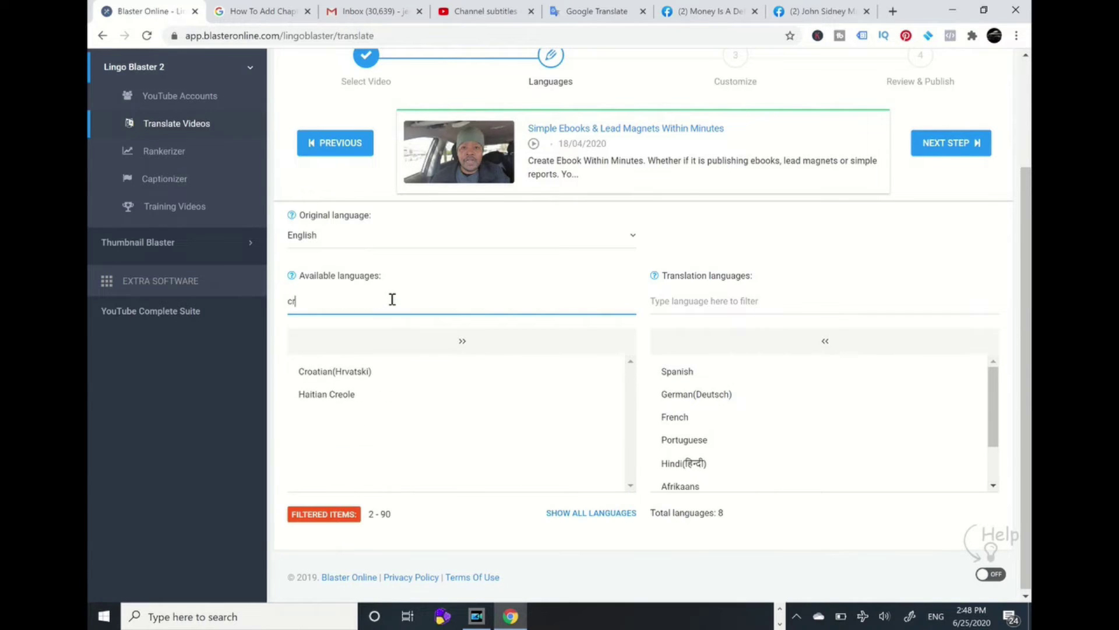
{"action": "type", "text": "o"}
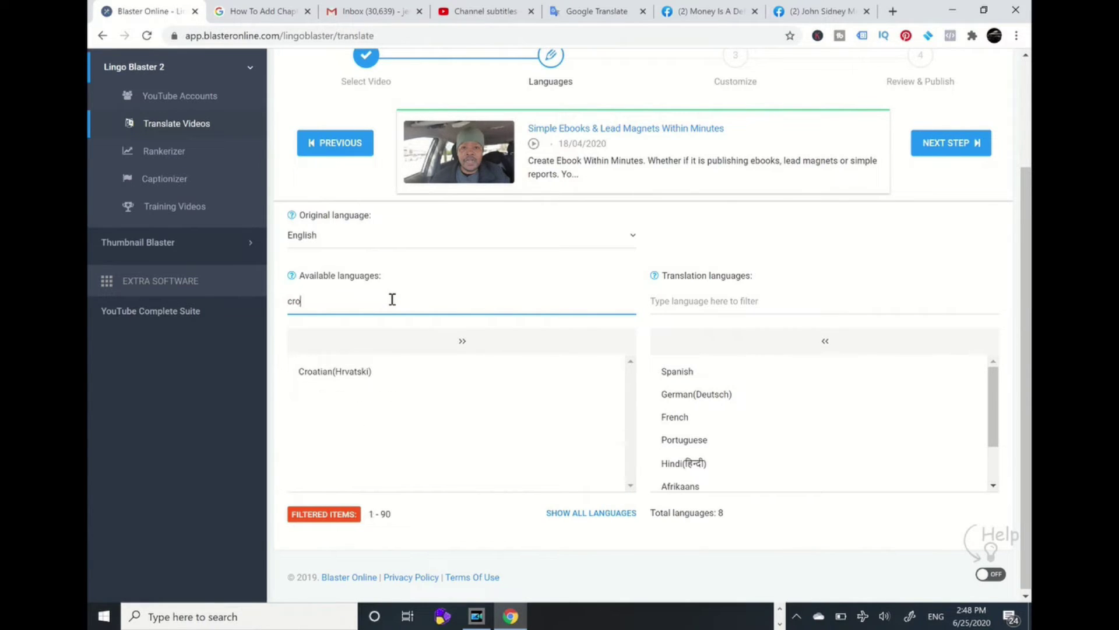
{"action": "double_click", "coordinate": [346, 373]}
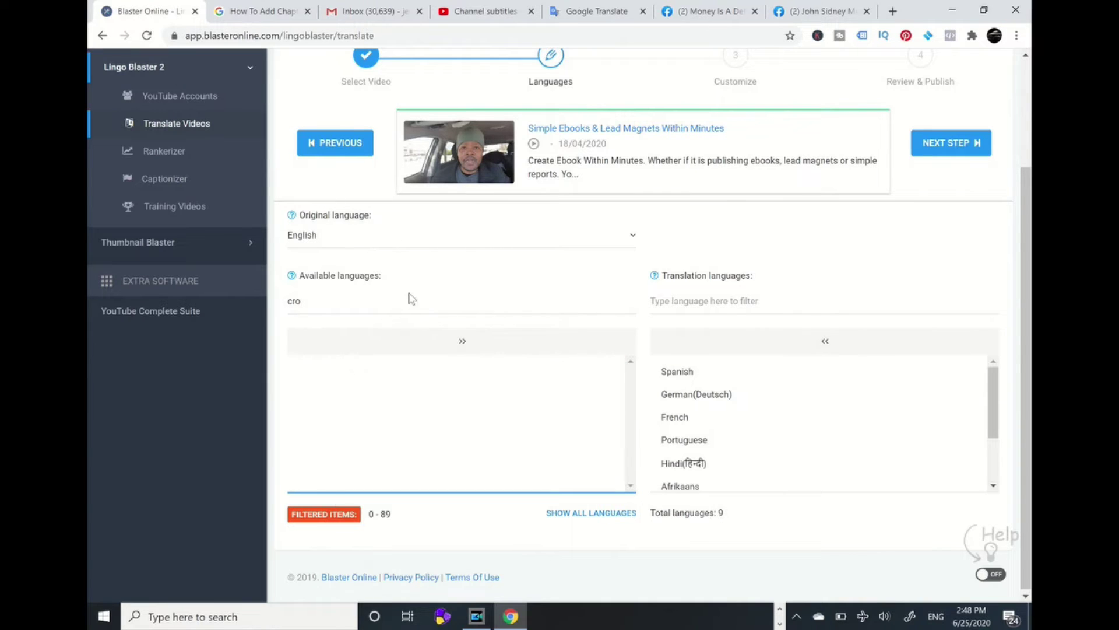
{"action": "left_click", "coordinate": [339, 302]}
{"action": "key", "text": "BackSpace"}
{"action": "key", "text": "BackSpace"}
{"action": "key", "text": "BackSpace"}
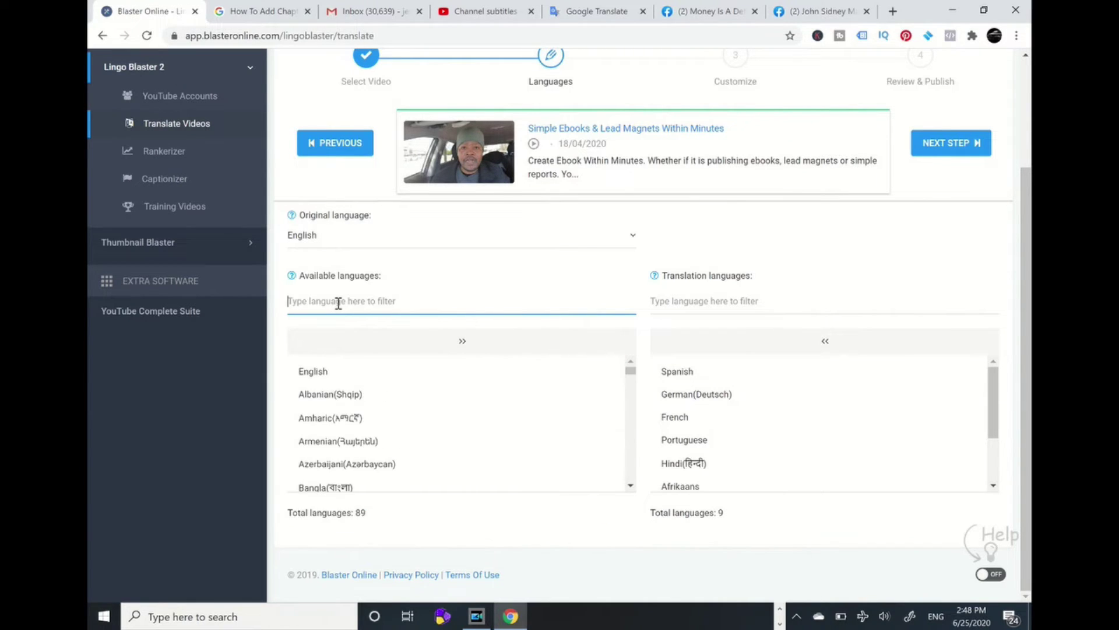
{"action": "type", "text": "cze"}
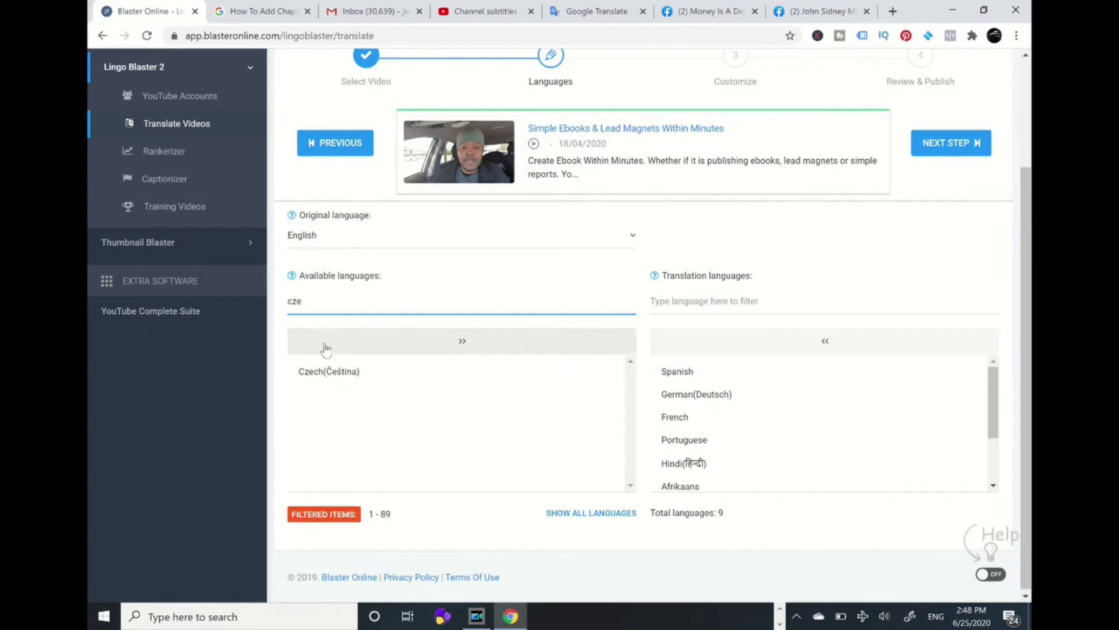
{"action": "double_click", "coordinate": [328, 371]}
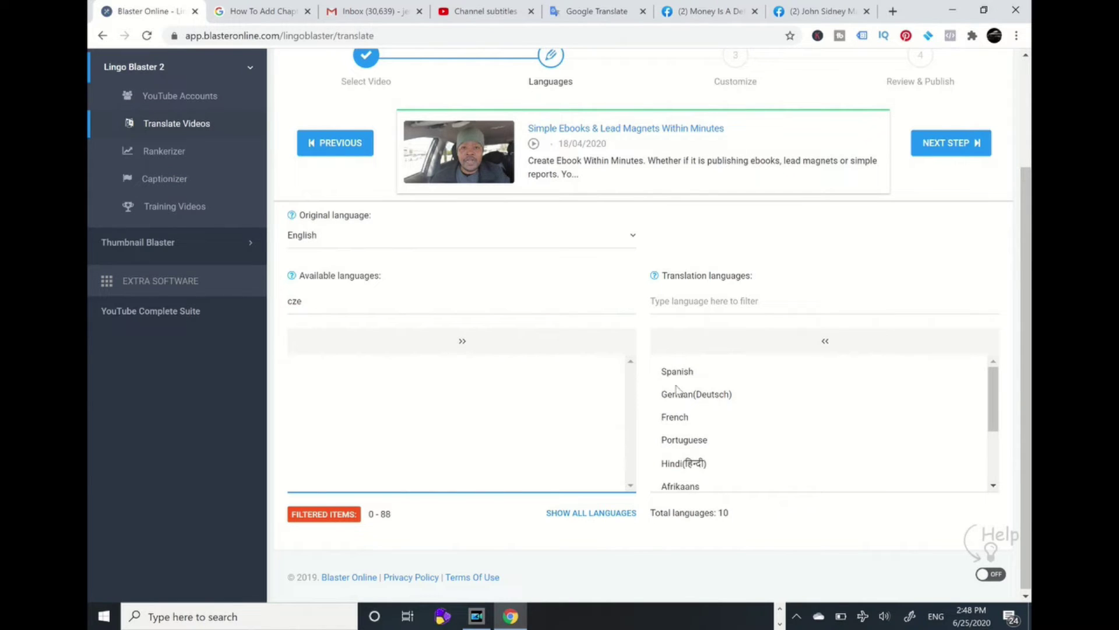
Step: Keep the original title and description, generate the translations, publish them to YouTube and dismiss the completion dialog
{"action": "left_click", "coordinate": [951, 146]}
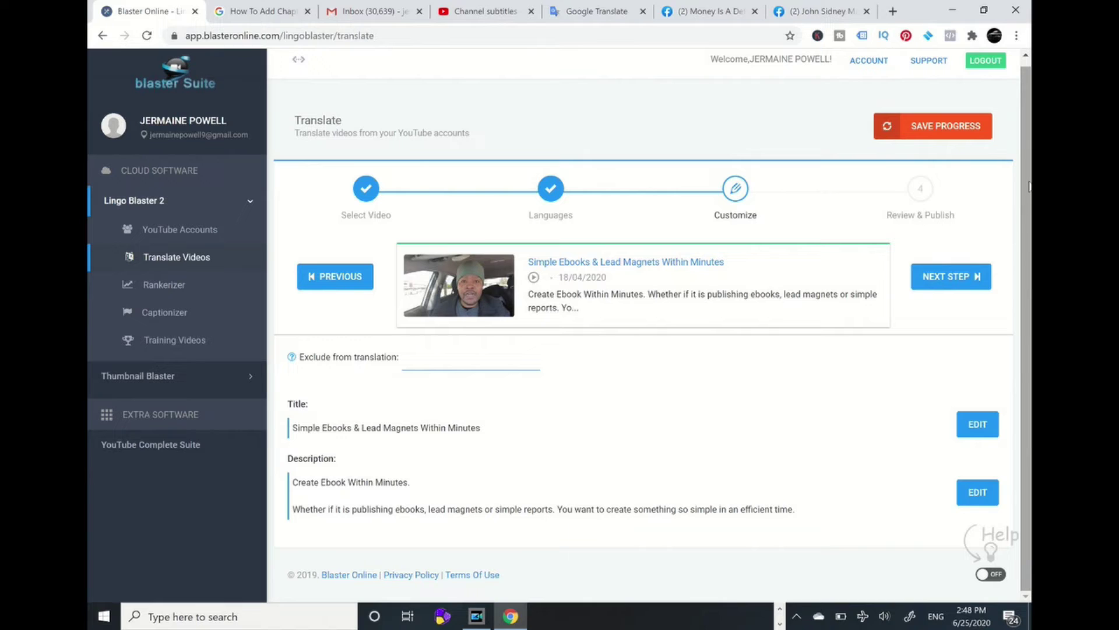
{"action": "left_click", "coordinate": [951, 282]}
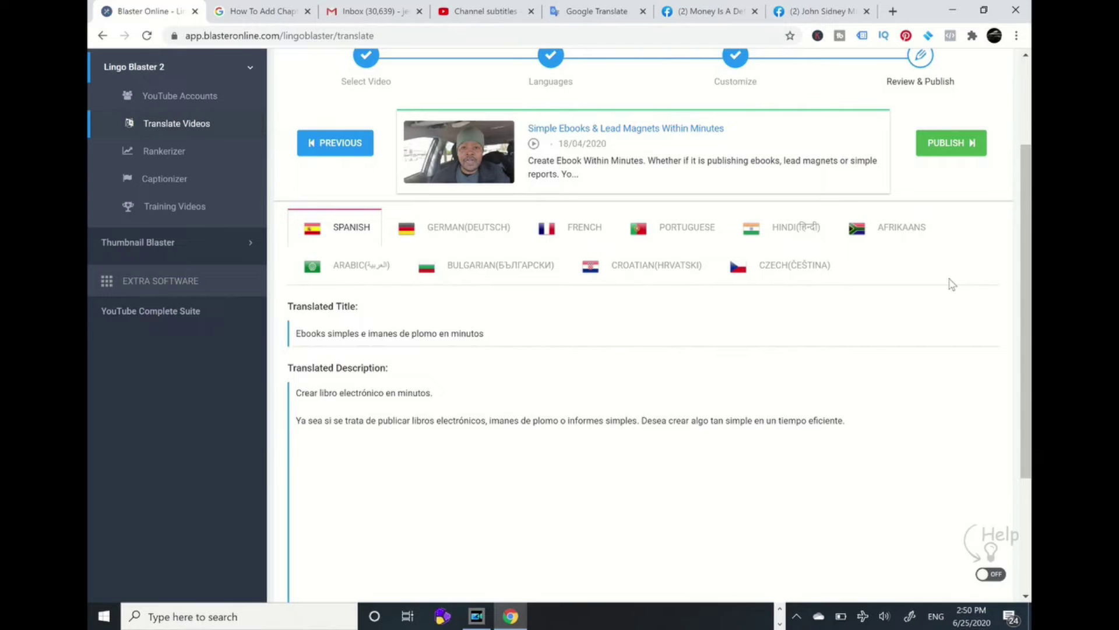
{"action": "left_click", "coordinate": [941, 146]}
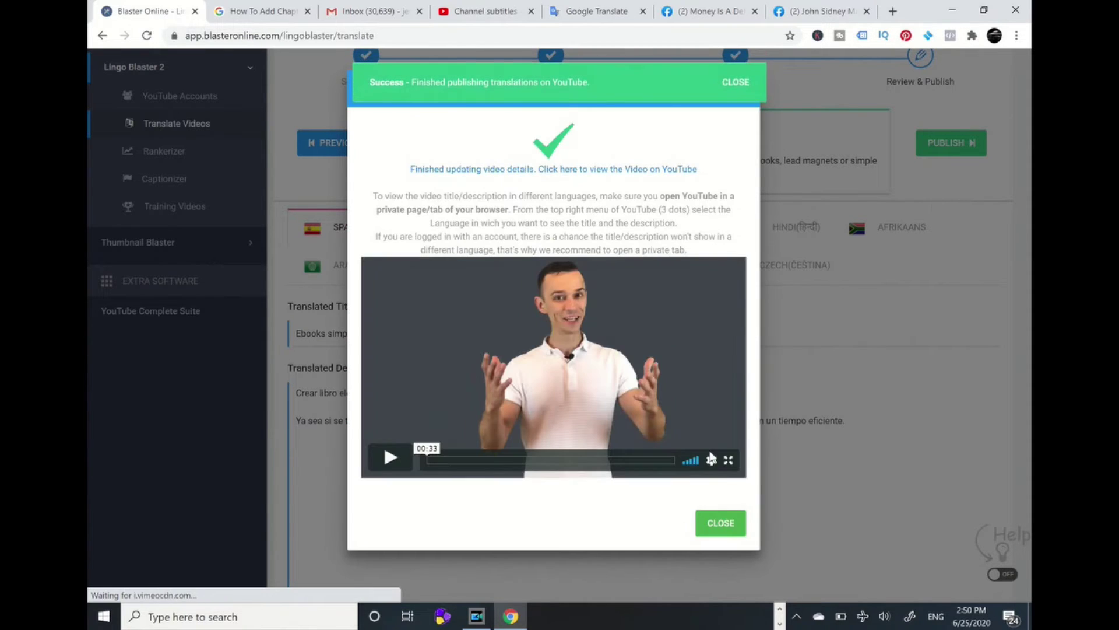
{"action": "left_click", "coordinate": [722, 525]}
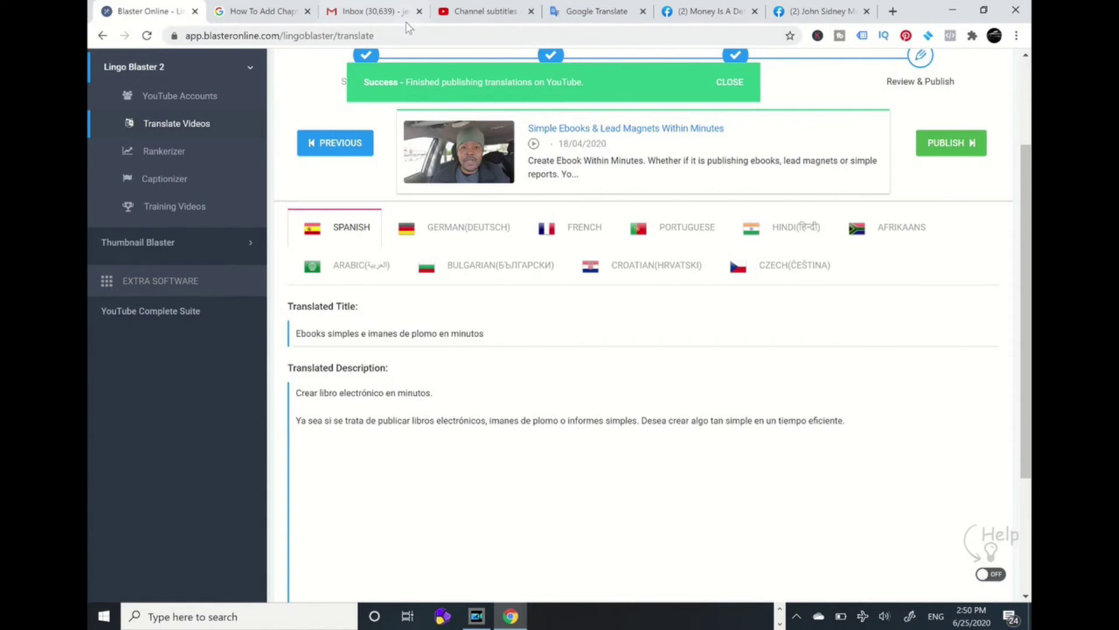
Step: In YouTube Studio, reload the channel subtitles, find "Simple Ebooks & Lead Magnets Within Minutes" and expand its languages to review the published translations
{"action": "left_click", "coordinate": [491, 13]}
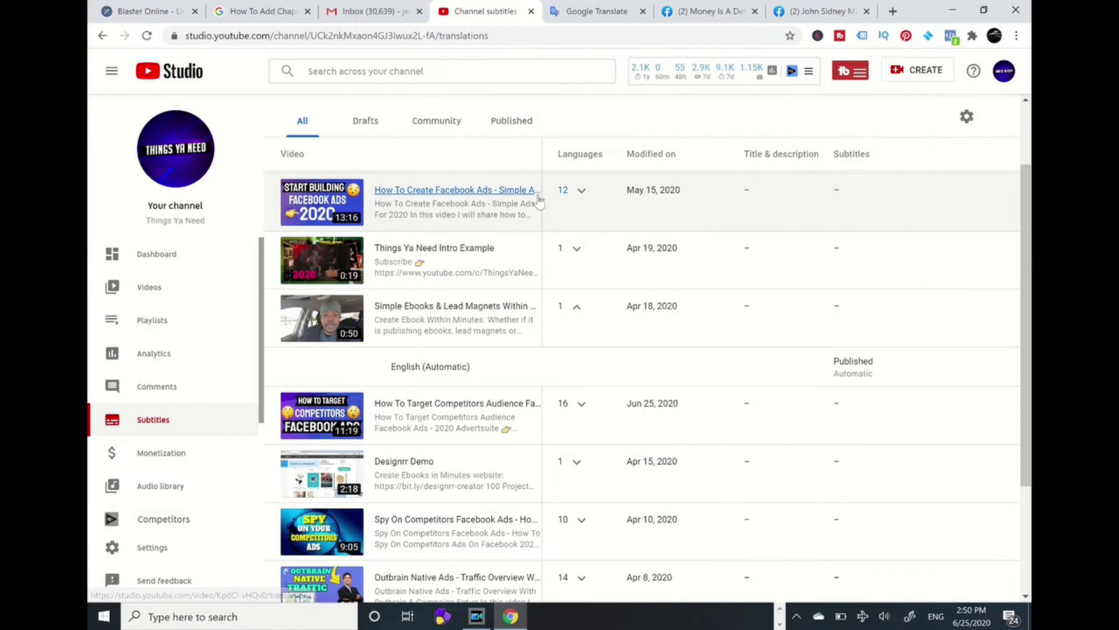
{"action": "left_click", "coordinate": [148, 36]}
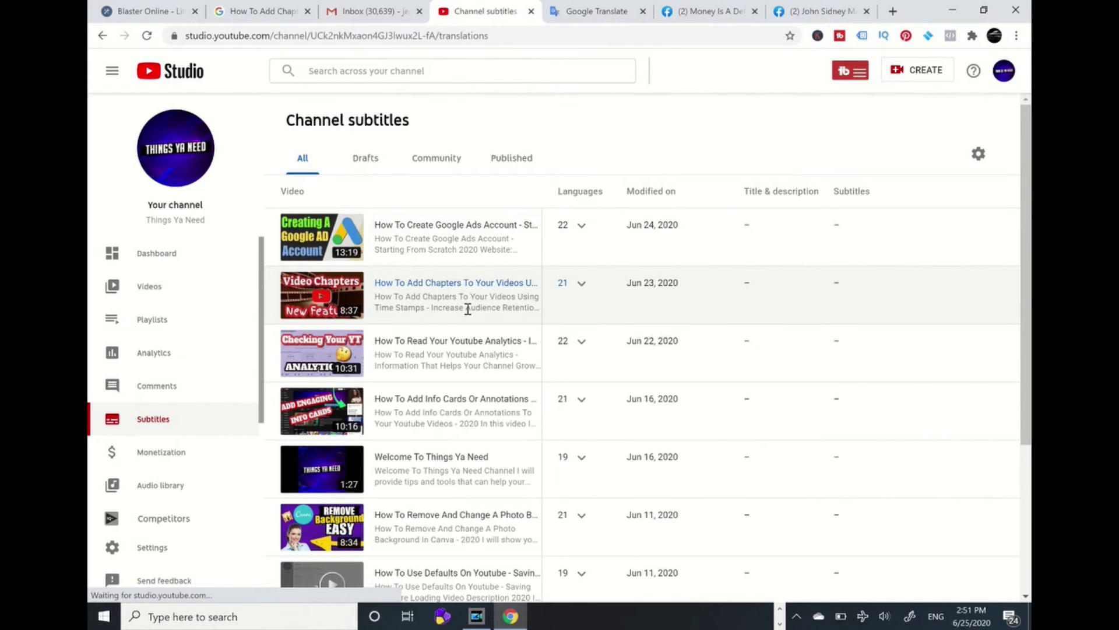
{"action": "scroll", "coordinate": [465, 305], "scroll_direction": "down", "scroll_amount": 4}
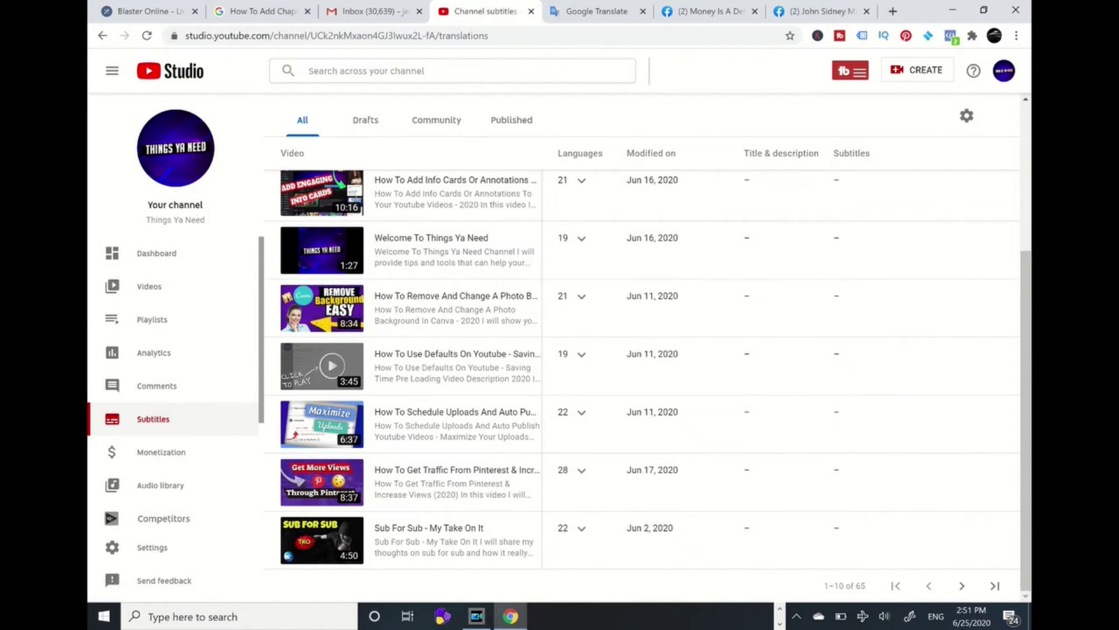
{"action": "left_click", "coordinate": [966, 591]}
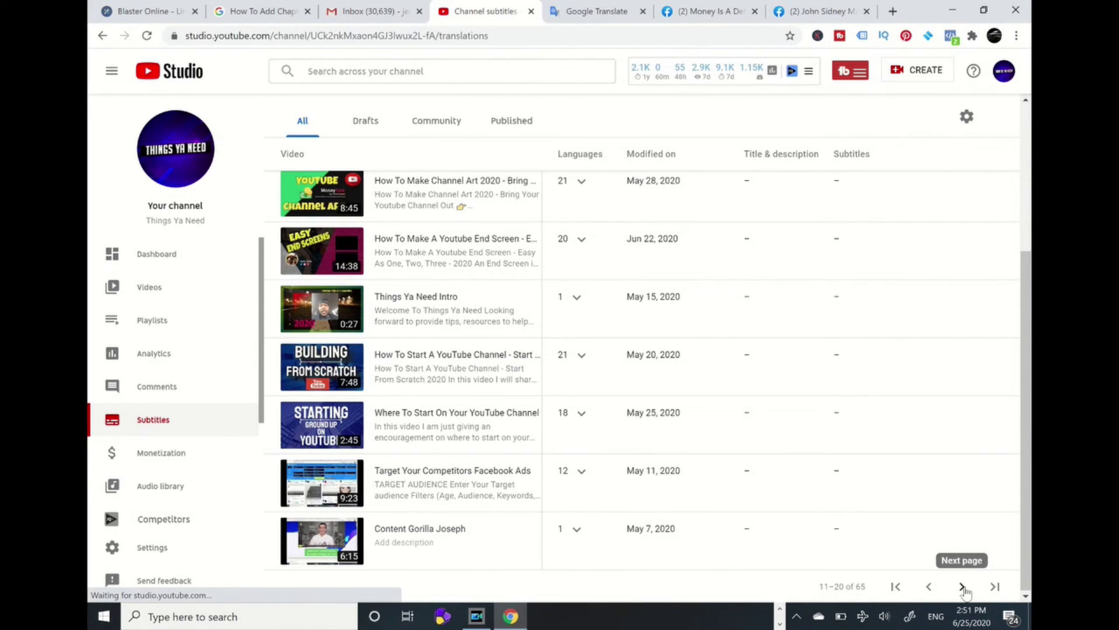
{"action": "left_click", "coordinate": [960, 587]}
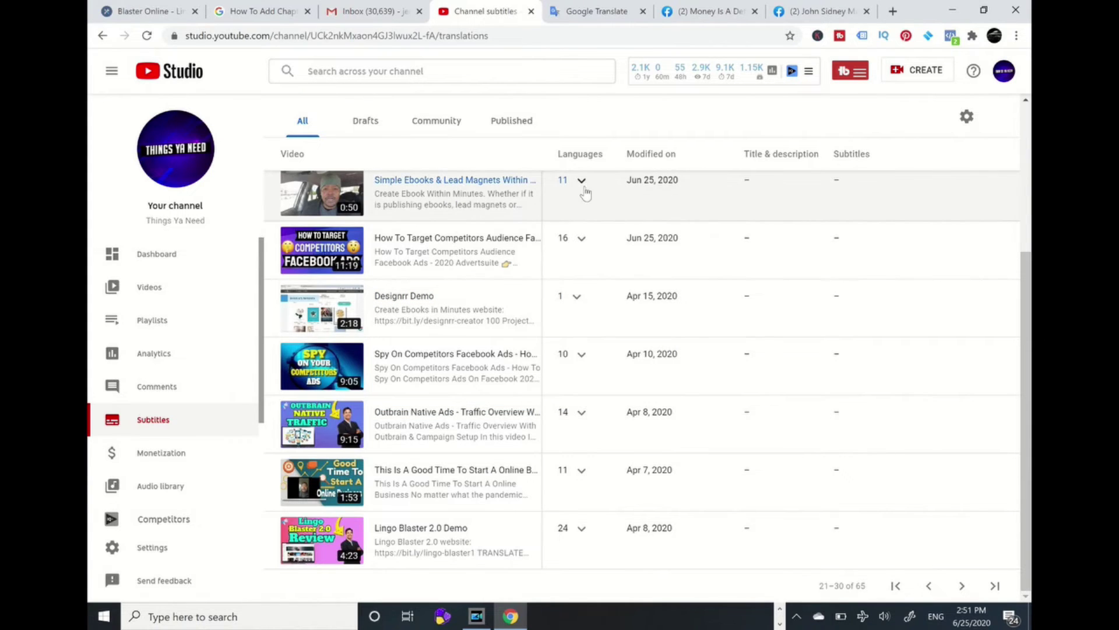
{"action": "left_click", "coordinate": [582, 181]}
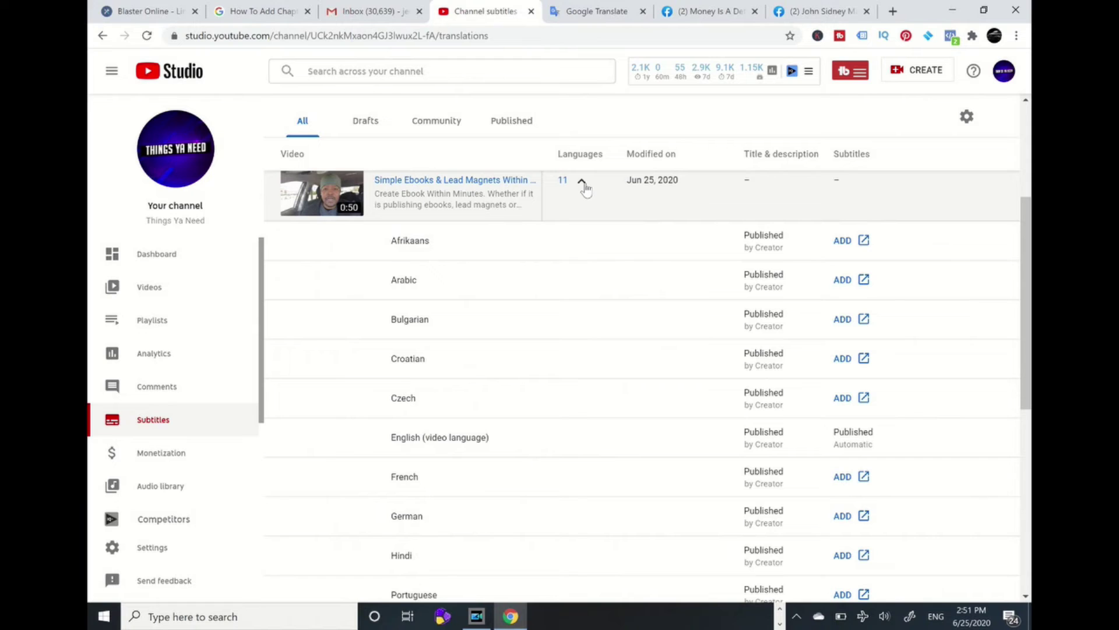
{"action": "scroll", "coordinate": [586, 190], "scroll_direction": "down", "scroll_amount": 3}
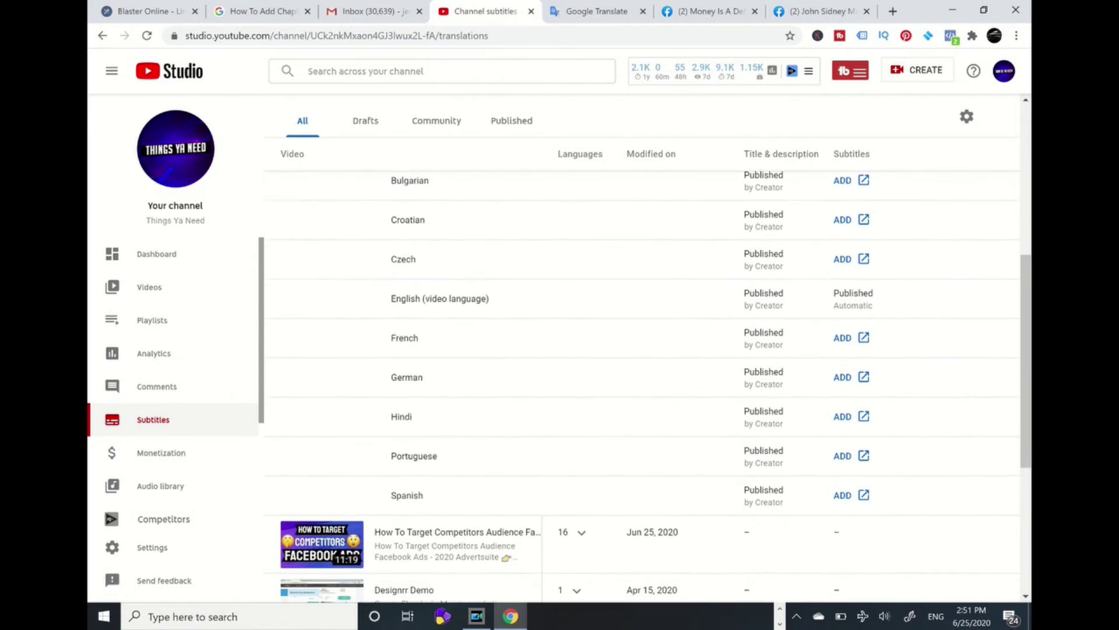
{"action": "scroll", "coordinate": [647, 385], "scroll_direction": "up", "scroll_amount": 3}
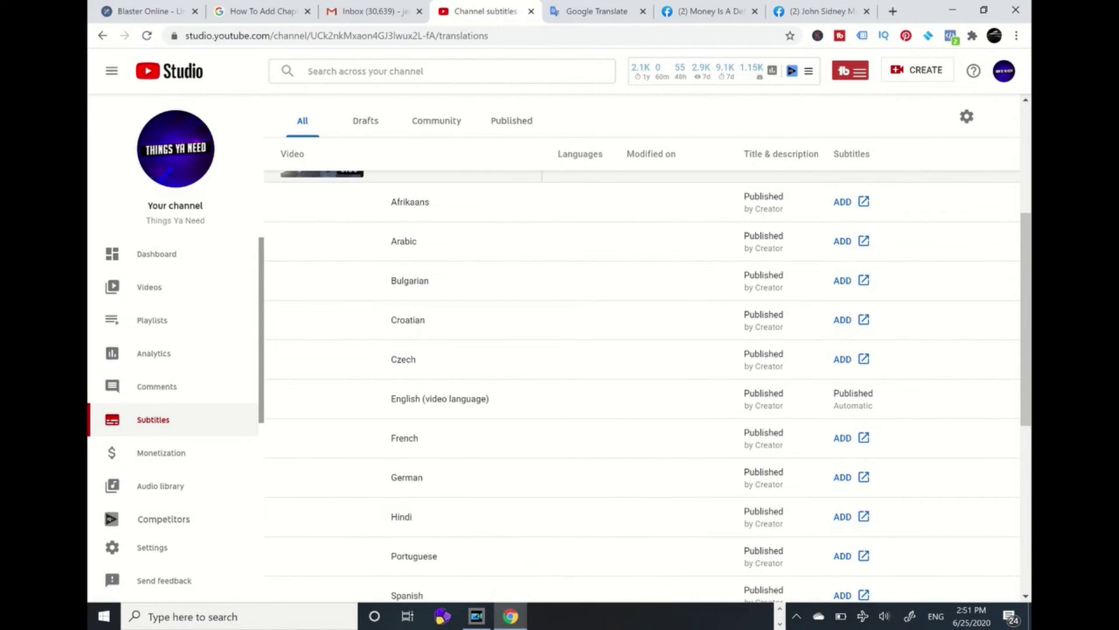
Step: Back in Lingo Blaster, open Captionizer, select "Simple Ebooks & Lead Magnets Within Minutes" and proceed to the language selection stage
{"action": "left_click", "coordinate": [127, 12]}
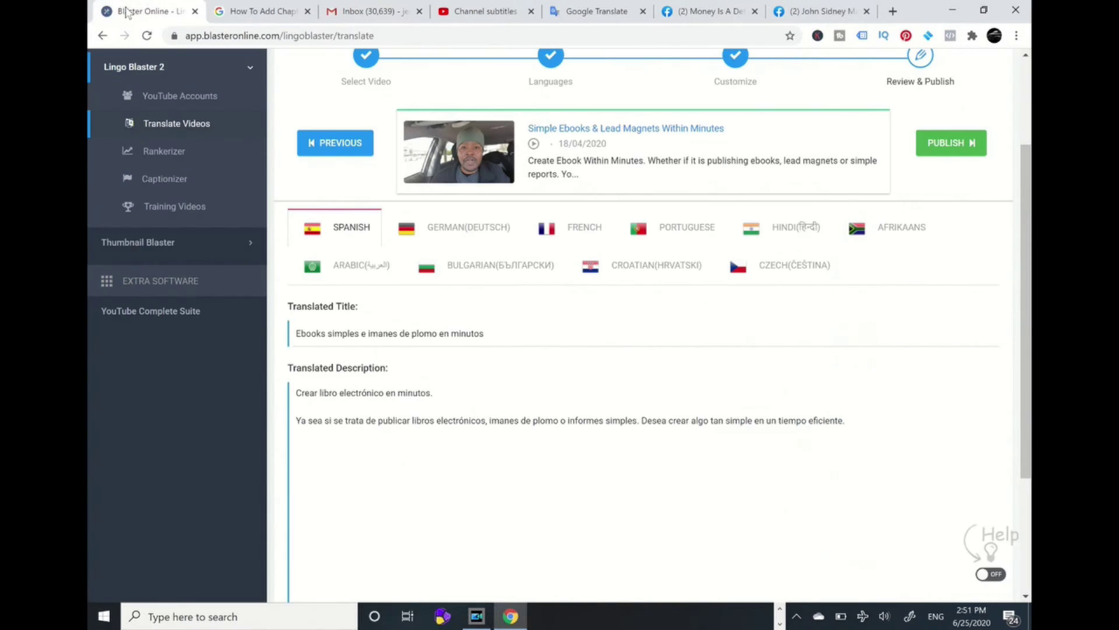
{"action": "left_click", "coordinate": [181, 183]}
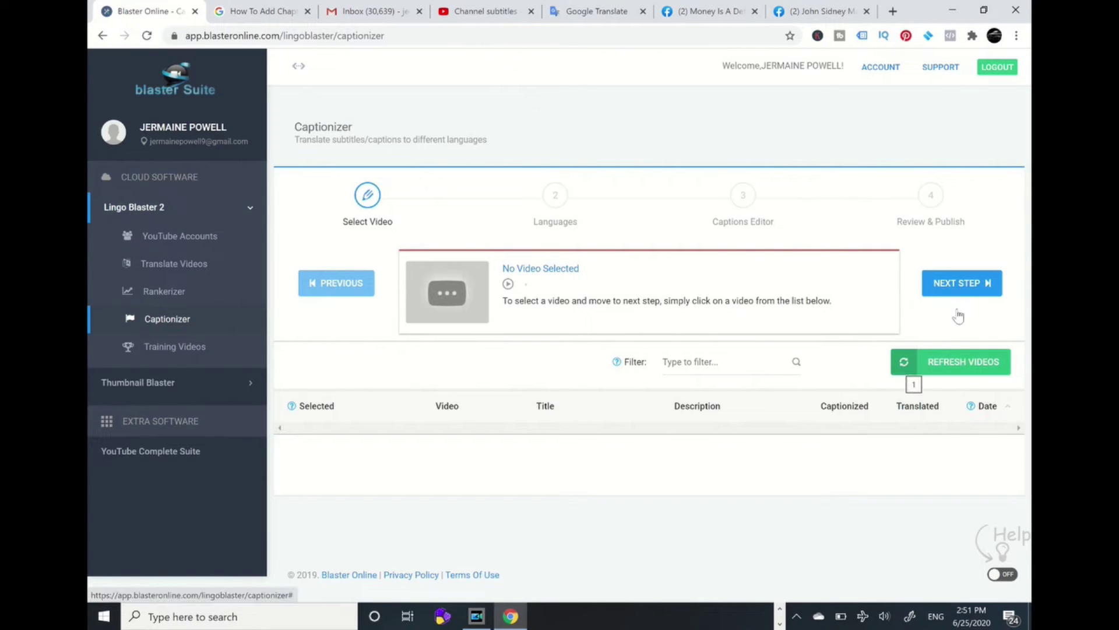
{"action": "left_click_drag", "start_coordinate": [1025, 140], "coordinate": [1024, 343]}
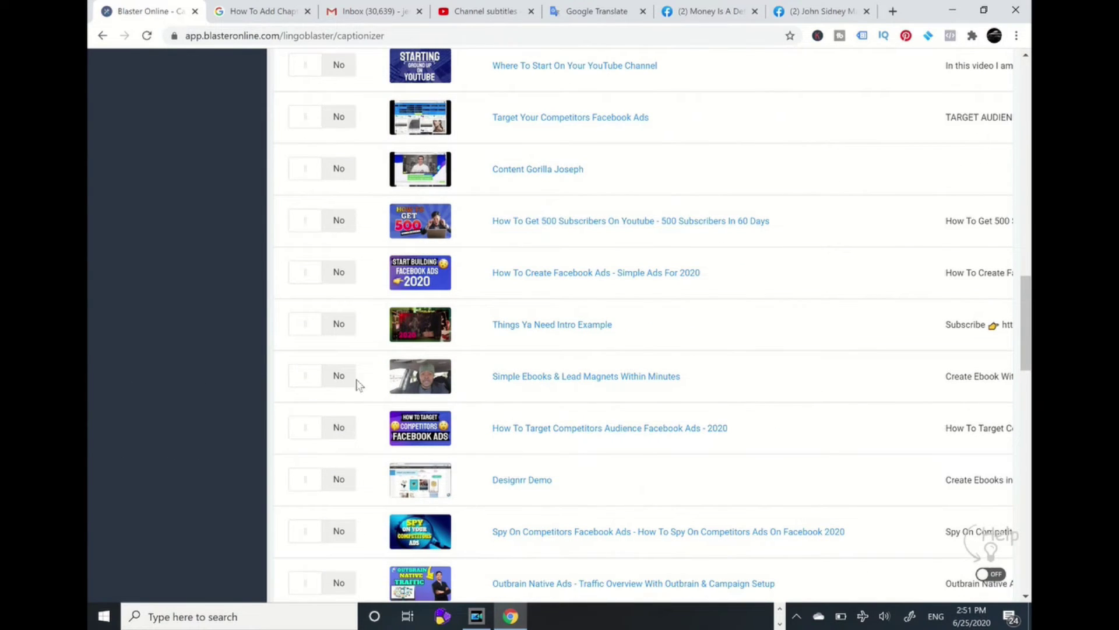
{"action": "left_click", "coordinate": [333, 382]}
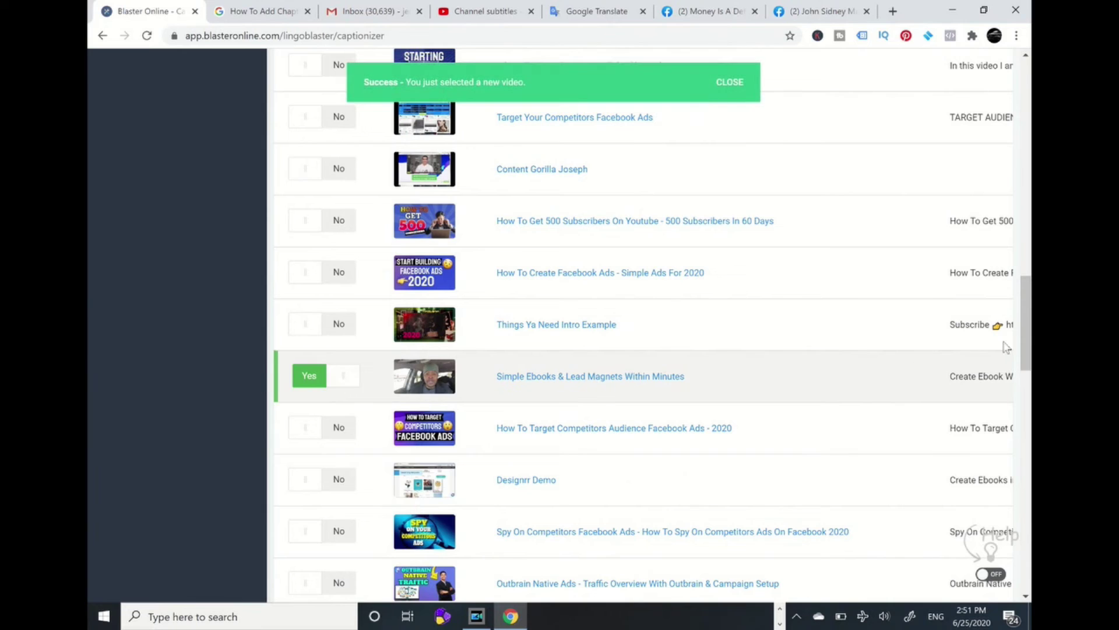
{"action": "left_click_drag", "start_coordinate": [1029, 337], "coordinate": [1024, 138]}
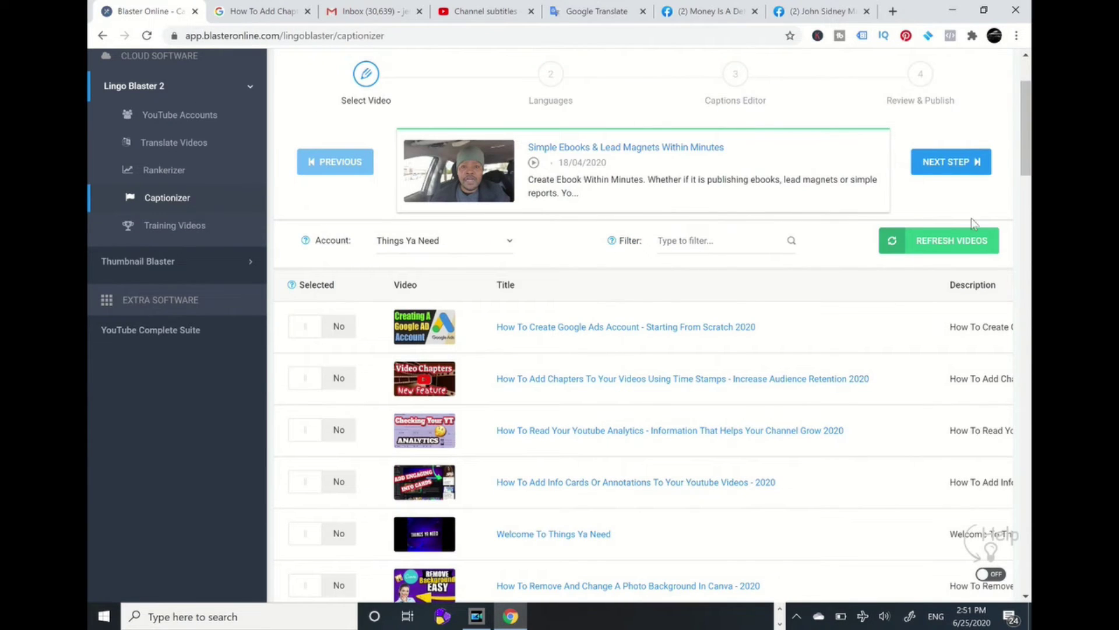
{"action": "left_click", "coordinate": [941, 163]}
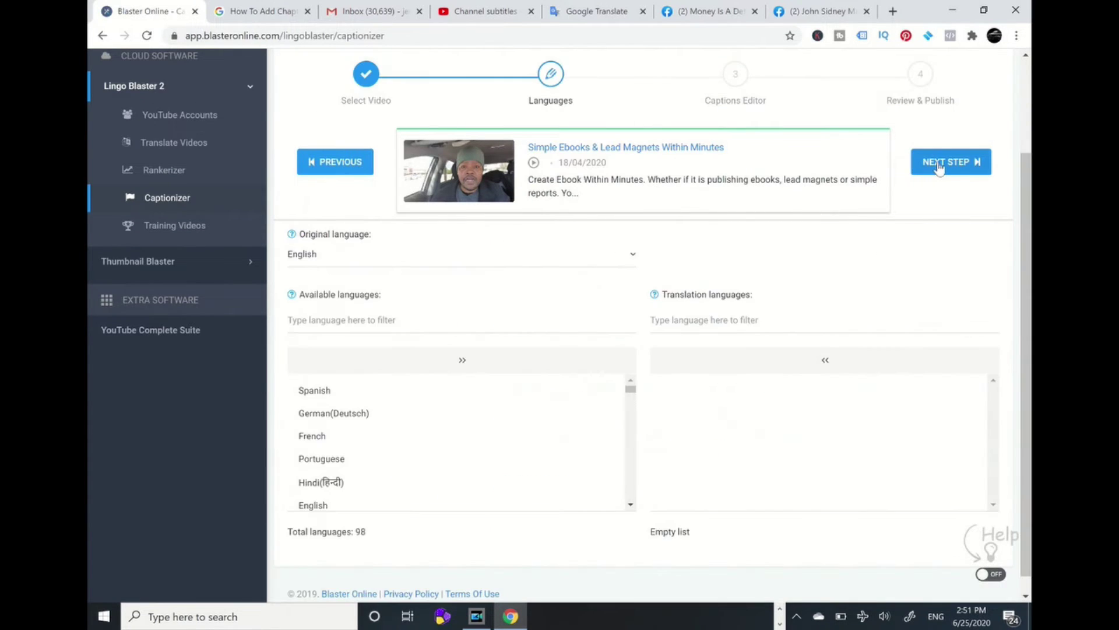
Step: Add Spanish, German, French, Portuguese, Hindi and Afrikaans to the caption translation languages
{"action": "double_click", "coordinate": [325, 390]}
{"action": "double_click", "coordinate": [325, 391]}
{"action": "double_click", "coordinate": [324, 390]}
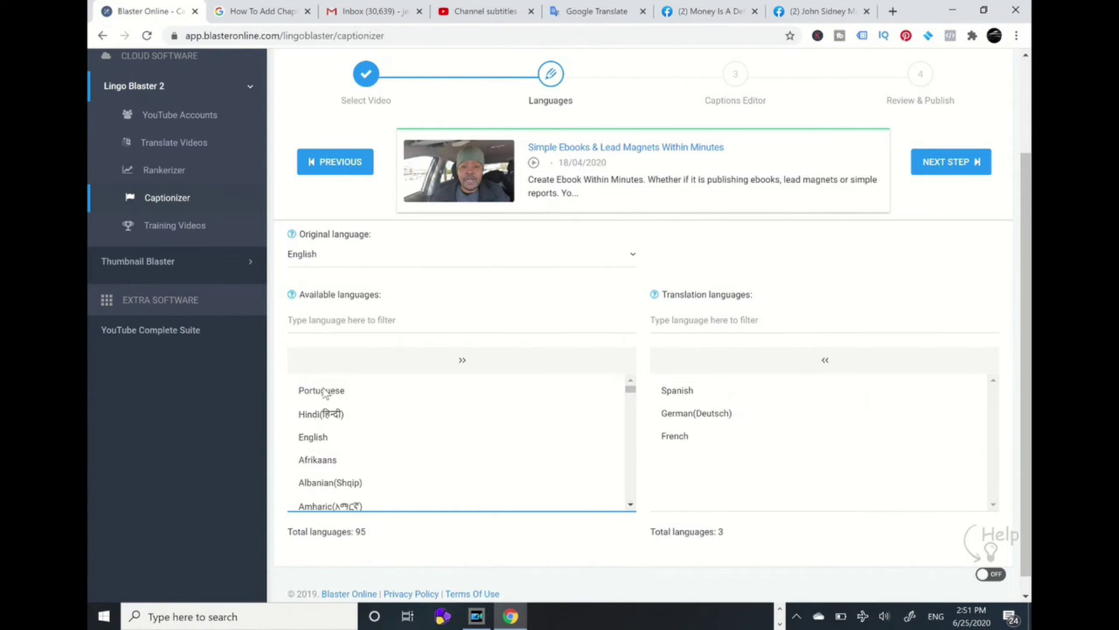
{"action": "double_click", "coordinate": [324, 390]}
{"action": "double_click", "coordinate": [324, 390]}
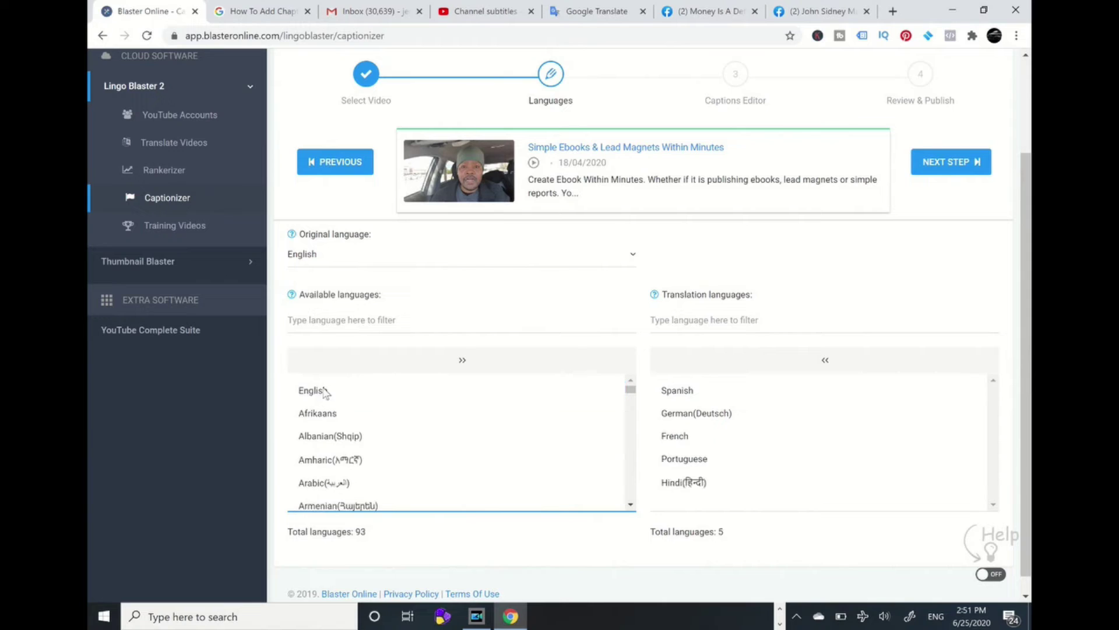
{"action": "double_click", "coordinate": [324, 414]}
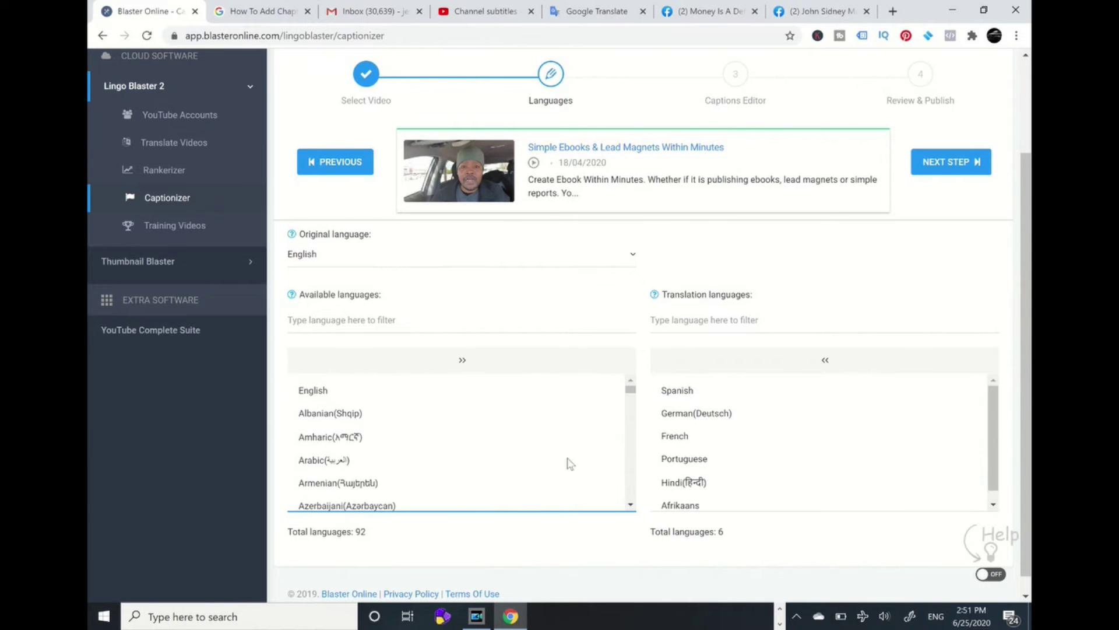
Step: Add Bulgarian and Corsican from further down the available languages to the caption translation languages
{"action": "scroll", "coordinate": [631, 506], "scroll_direction": "down", "scroll_amount": 3}
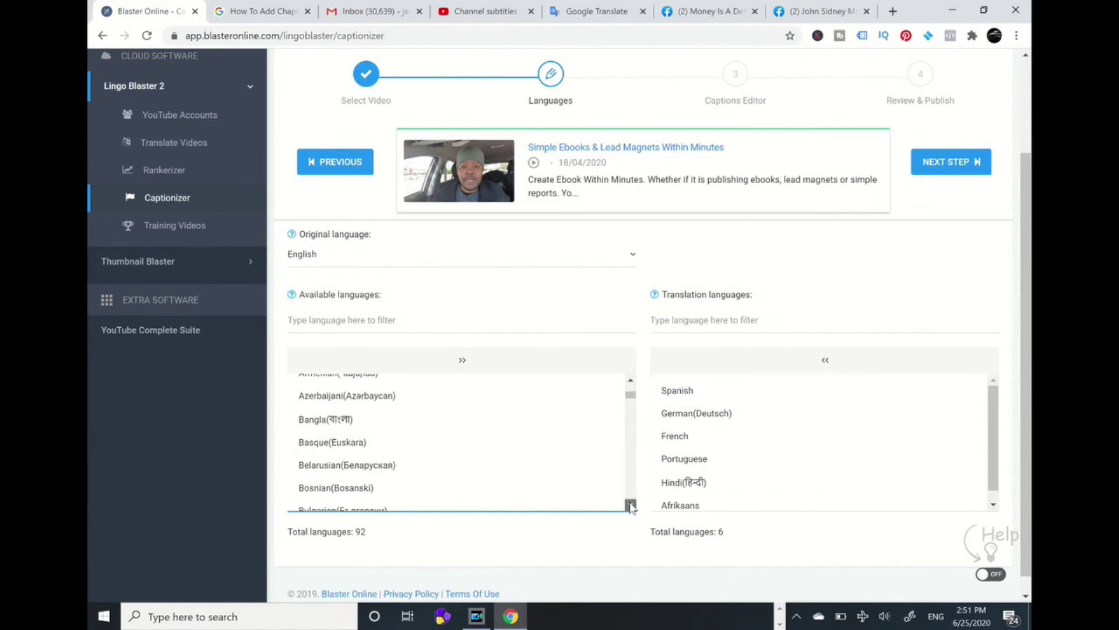
{"action": "scroll", "coordinate": [631, 506], "scroll_direction": "down", "scroll_amount": 1}
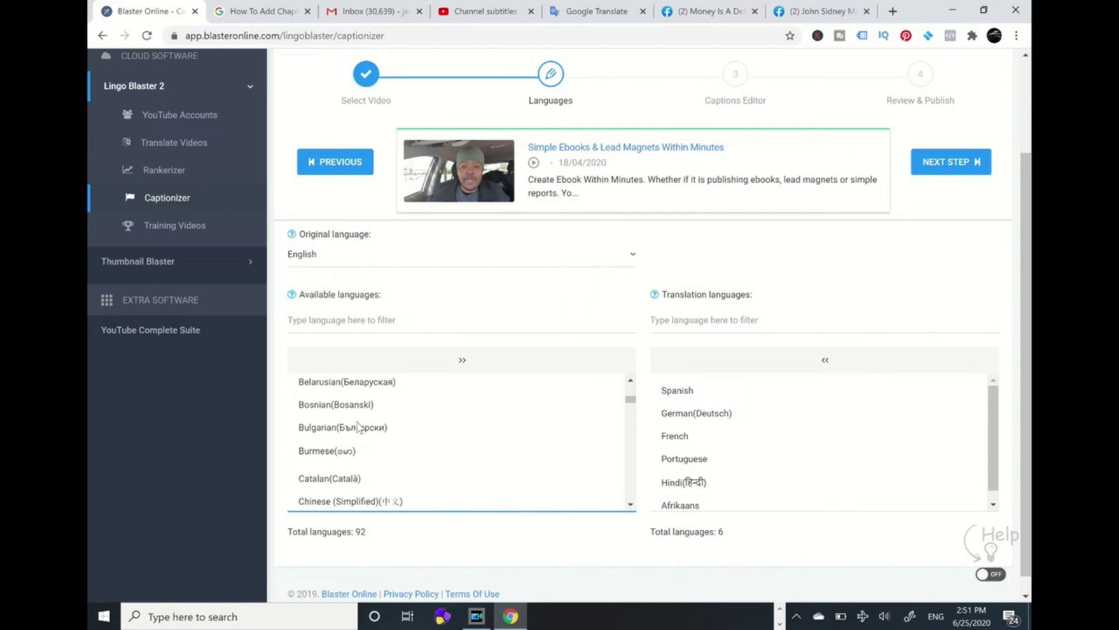
{"action": "double_click", "coordinate": [358, 429]}
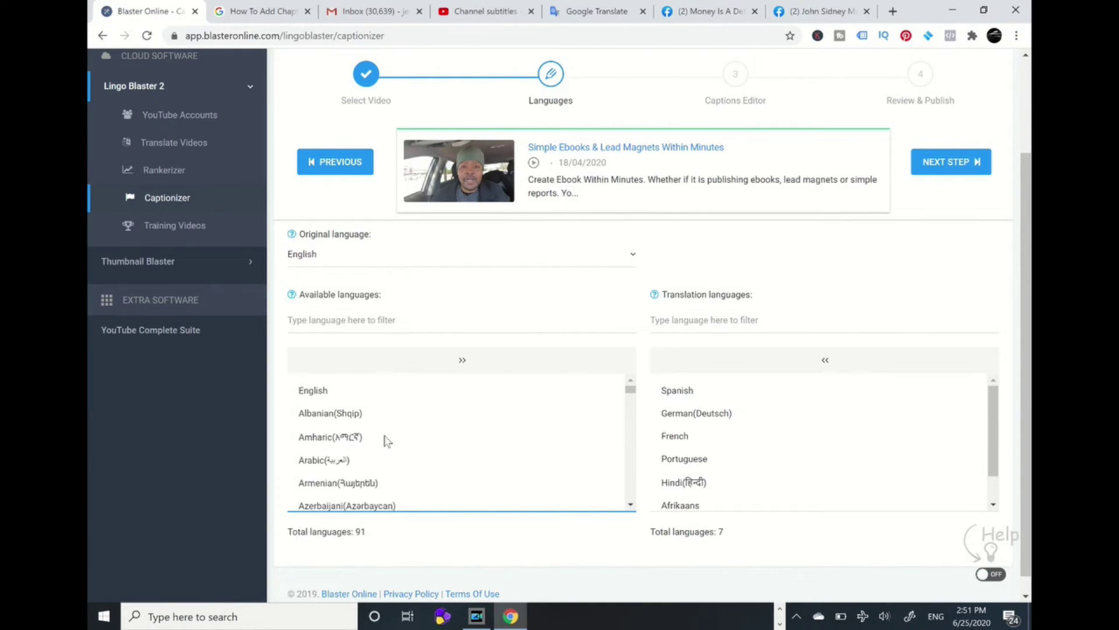
{"action": "left_click", "coordinate": [631, 505]}
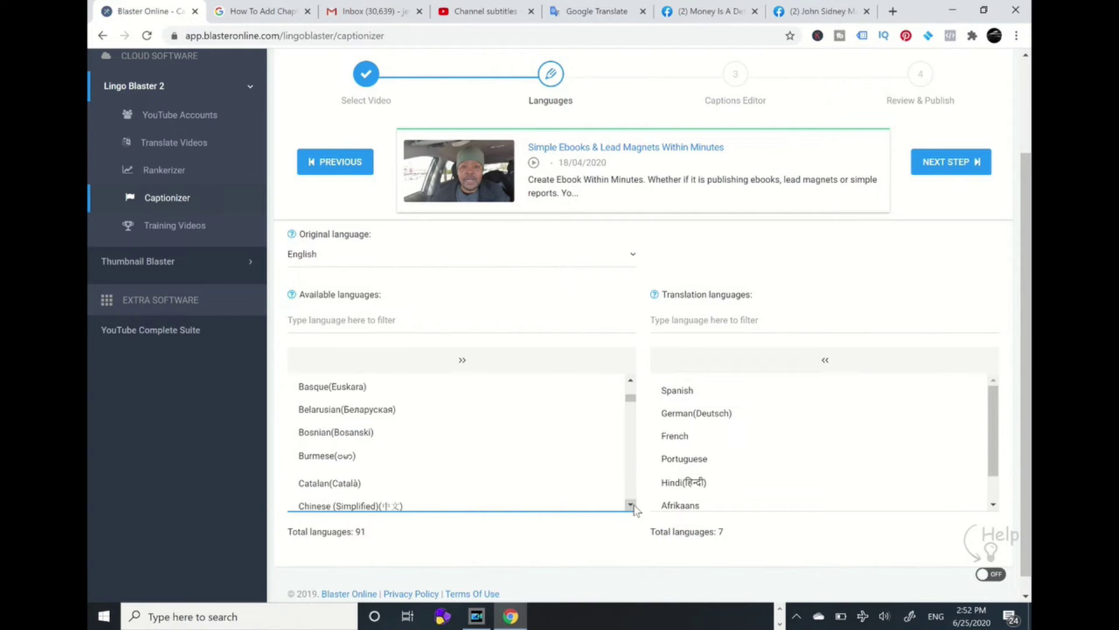
{"action": "left_click", "coordinate": [630, 505]}
{"action": "left_click", "coordinate": [631, 504]}
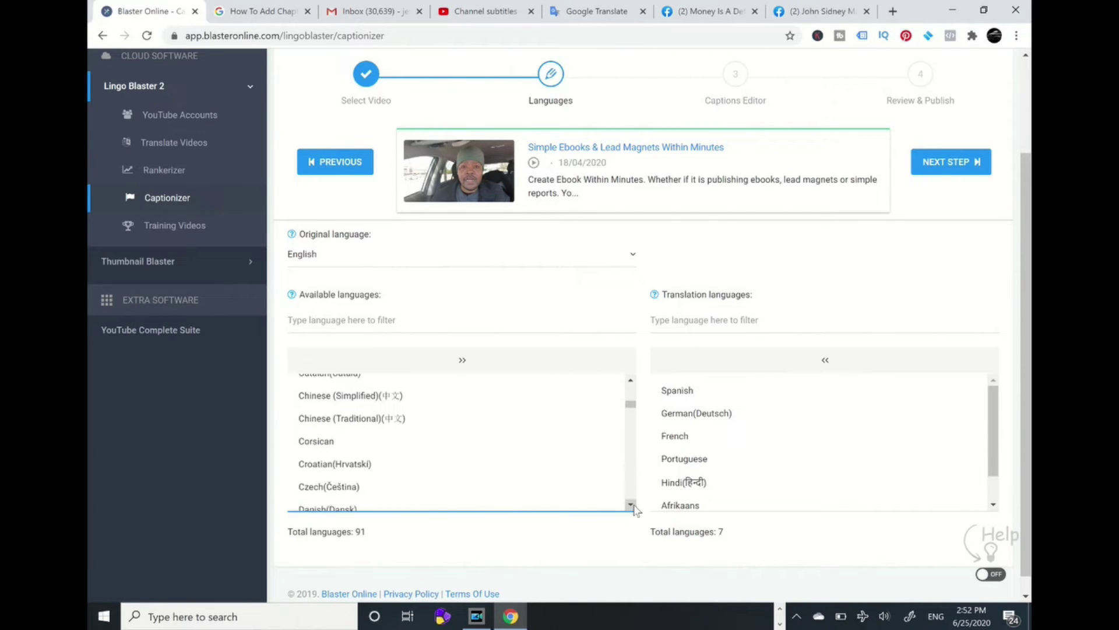
{"action": "double_click", "coordinate": [328, 447]}
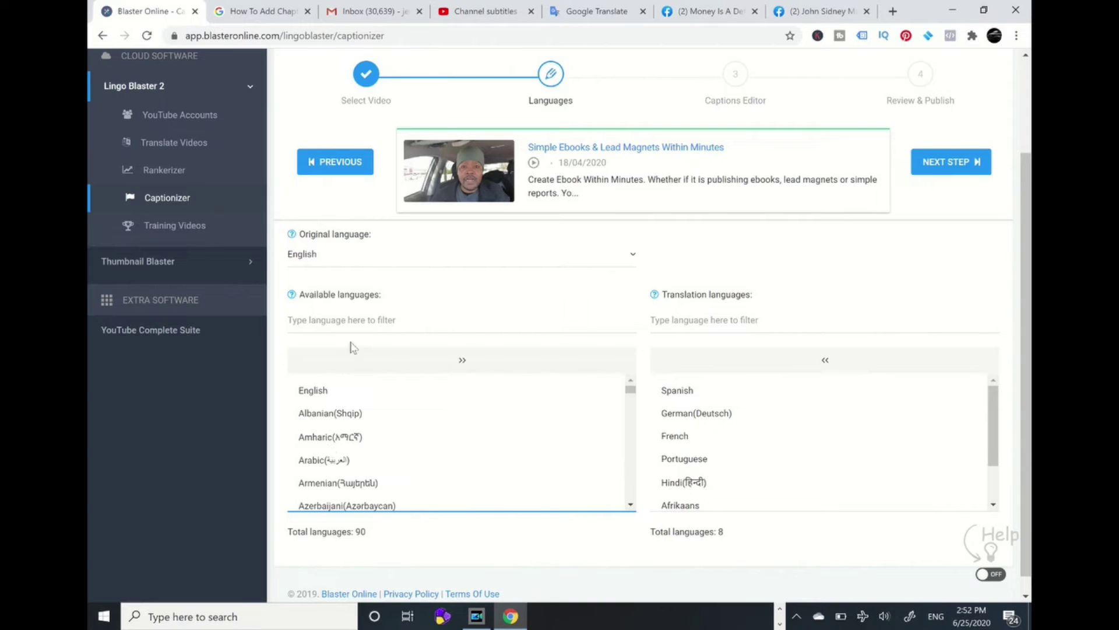
Step: Filter the available languages by "Cz", add Czech to the caption translation languages and clear the filter
{"action": "left_click", "coordinate": [345, 321]}
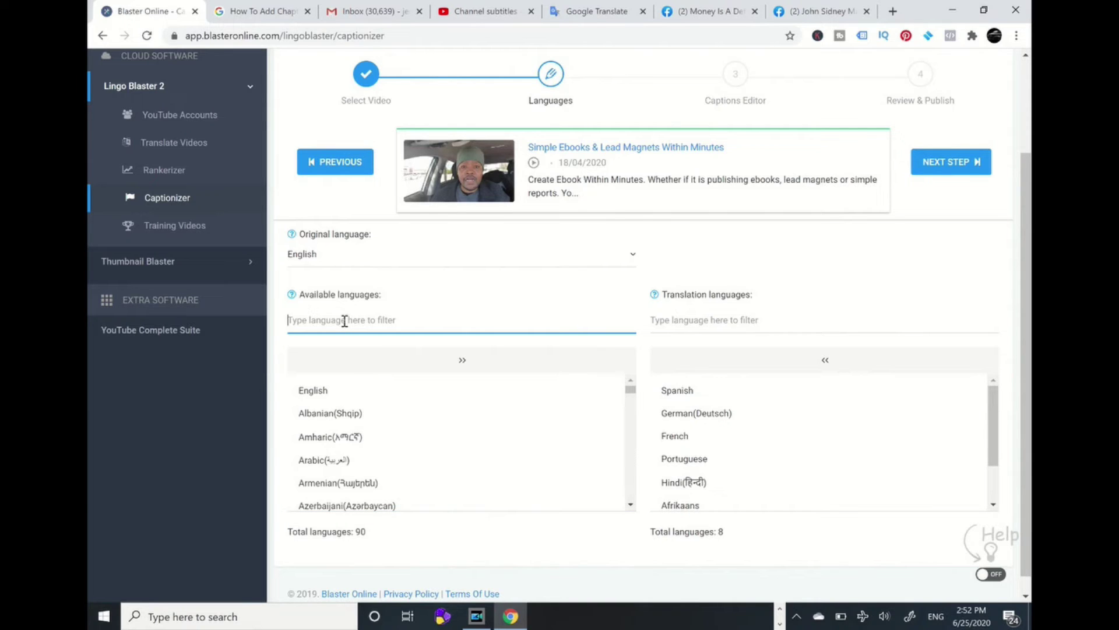
{"action": "type", "text": "c"}
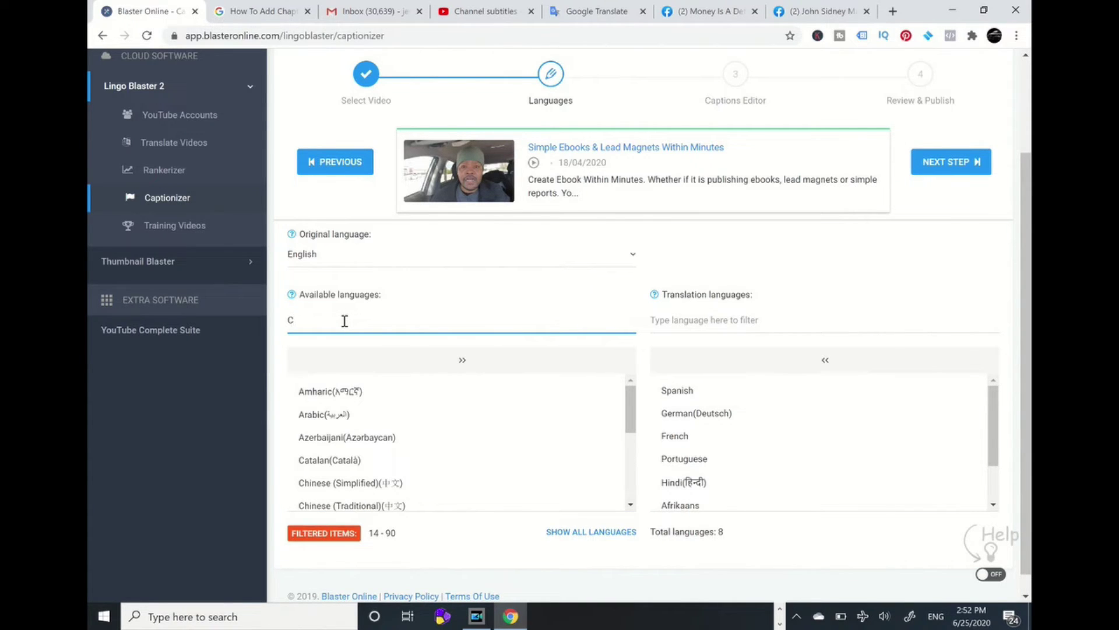
{"action": "type", "text": "z"}
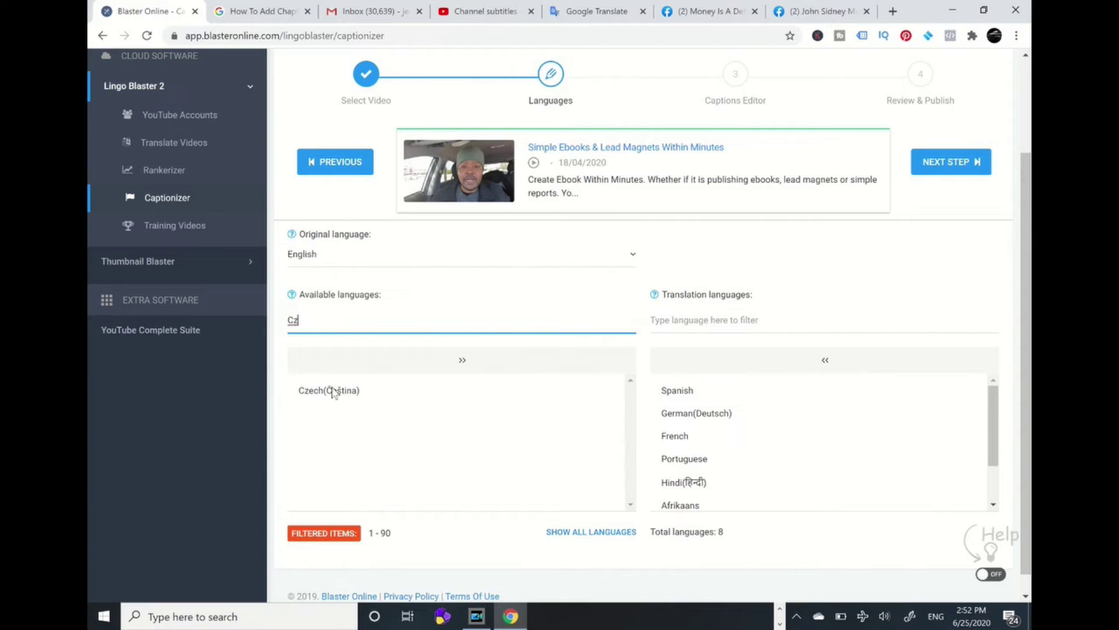
{"action": "double_click", "coordinate": [331, 390]}
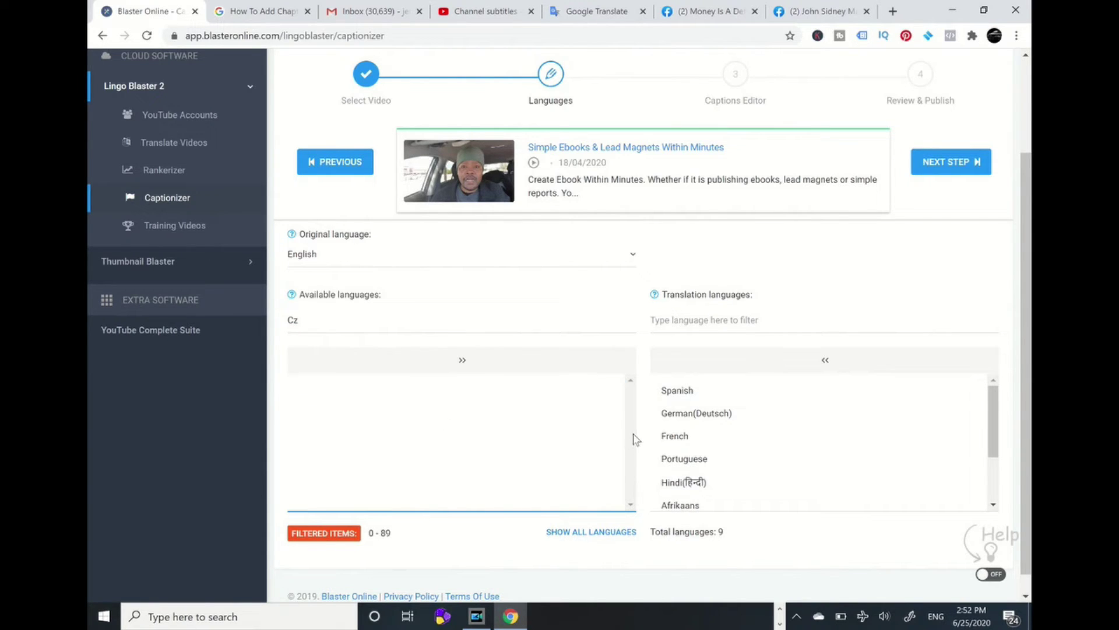
{"action": "mouse_move", "coordinate": [993, 416]}
{"action": "left_mouse_down"}
{"action": "mouse_move", "coordinate": [1000, 471]}
{"action": "mouse_move", "coordinate": [998, 411]}
{"action": "left_mouse_up"}
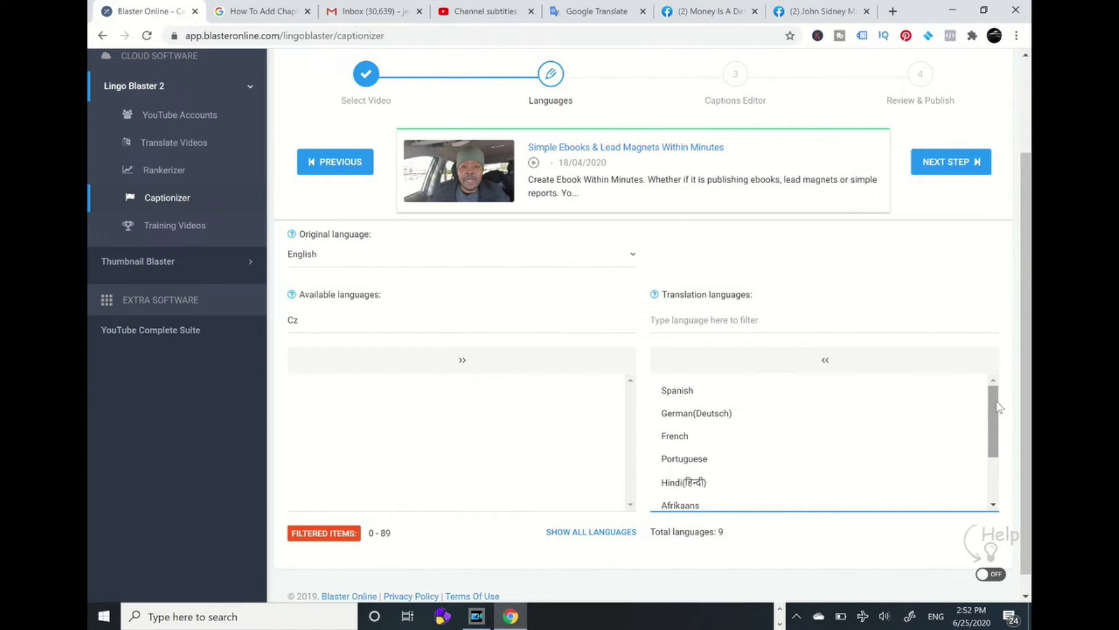
{"action": "left_click", "coordinate": [357, 325]}
{"action": "key", "text": "BackSpace"}
{"action": "key", "text": "BackSpace"}
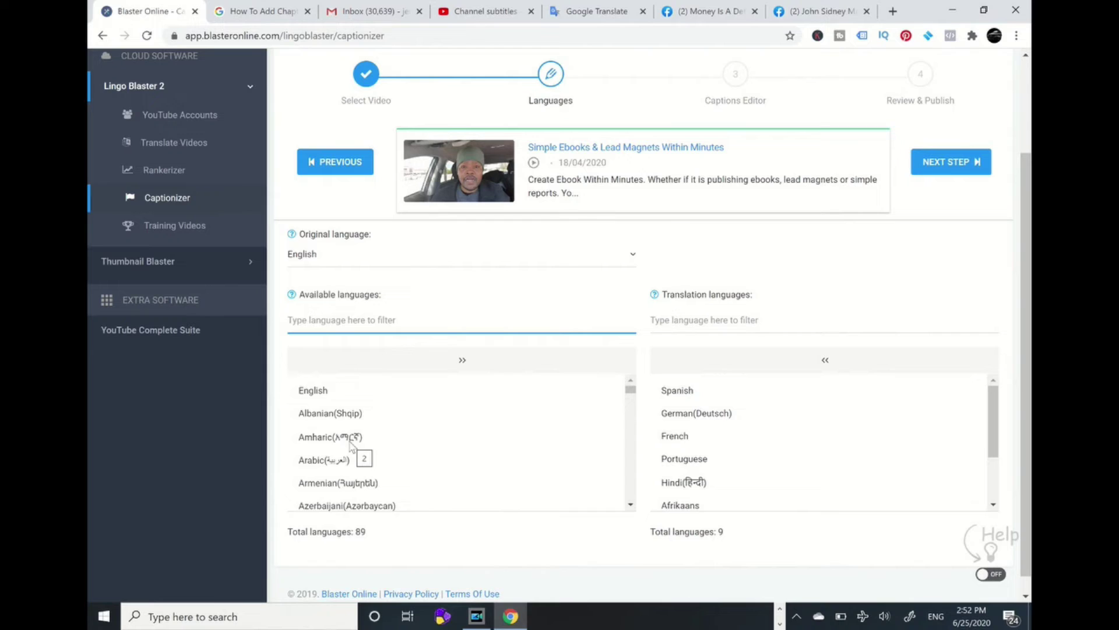
{"action": "type", "text": "af"}
{"action": "key", "text": "BackSpace"}
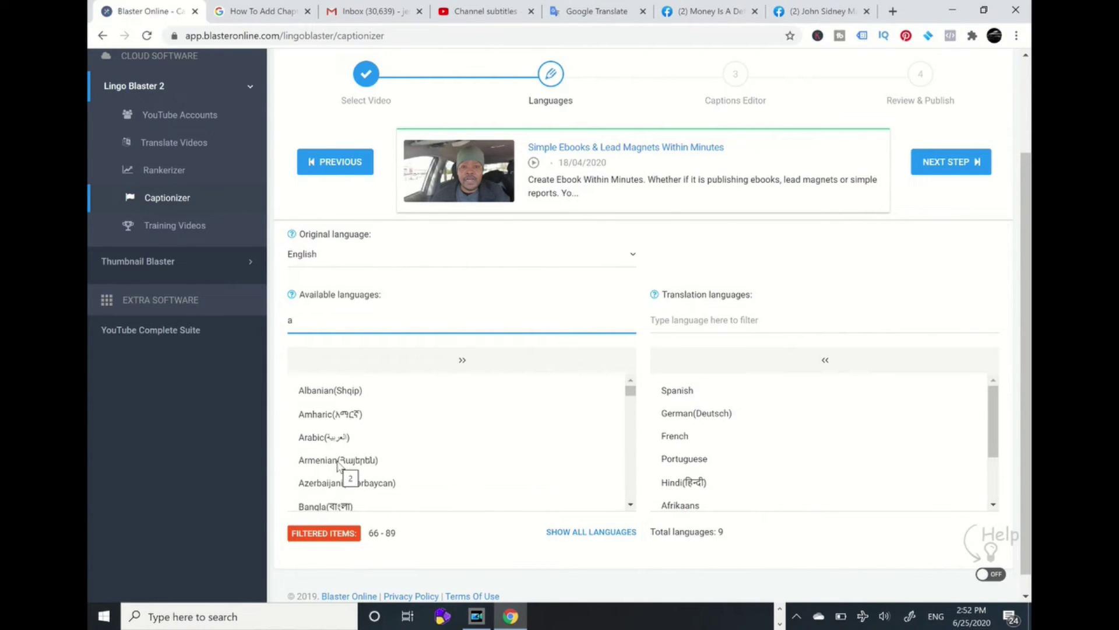
{"action": "type", "text": "f"}
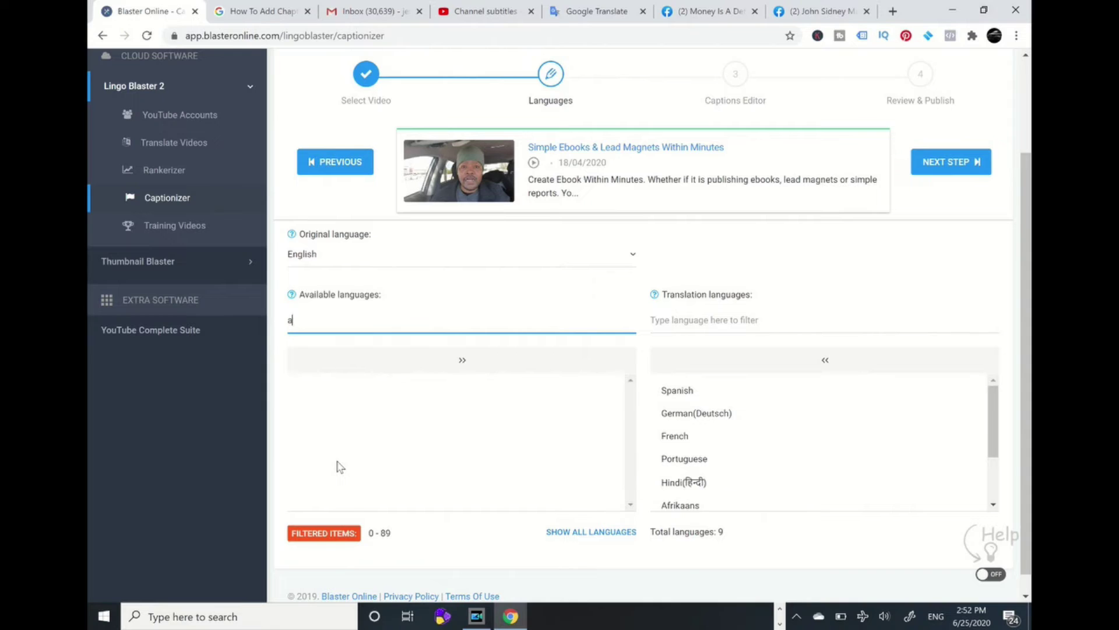
{"action": "key", "text": "BackSpace"}
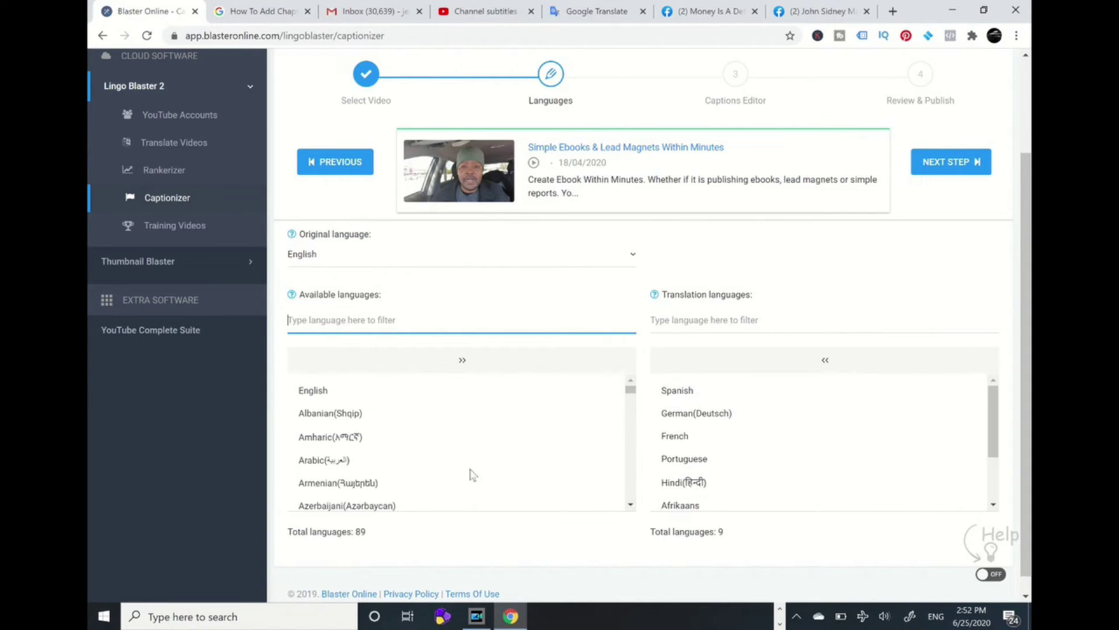
Step: Add Albanian, Amharic and Arabic together to the caption translation languages
{"action": "left_click", "coordinate": [337, 460], "text": "shift"}
{"action": "double_click", "coordinate": [337, 461]}
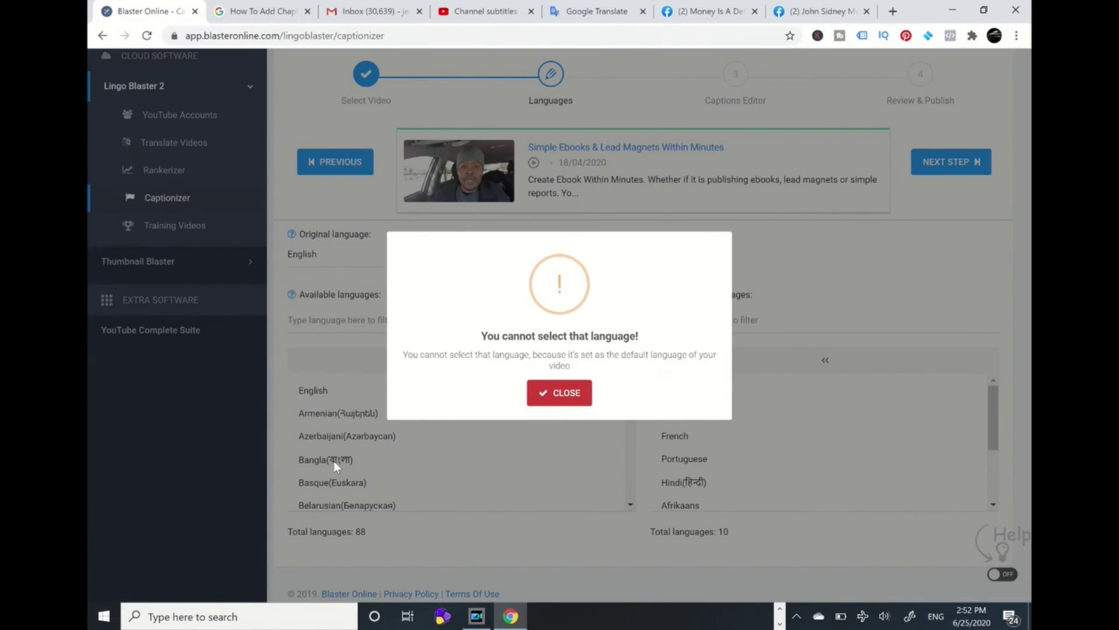
{"action": "left_click", "coordinate": [572, 393]}
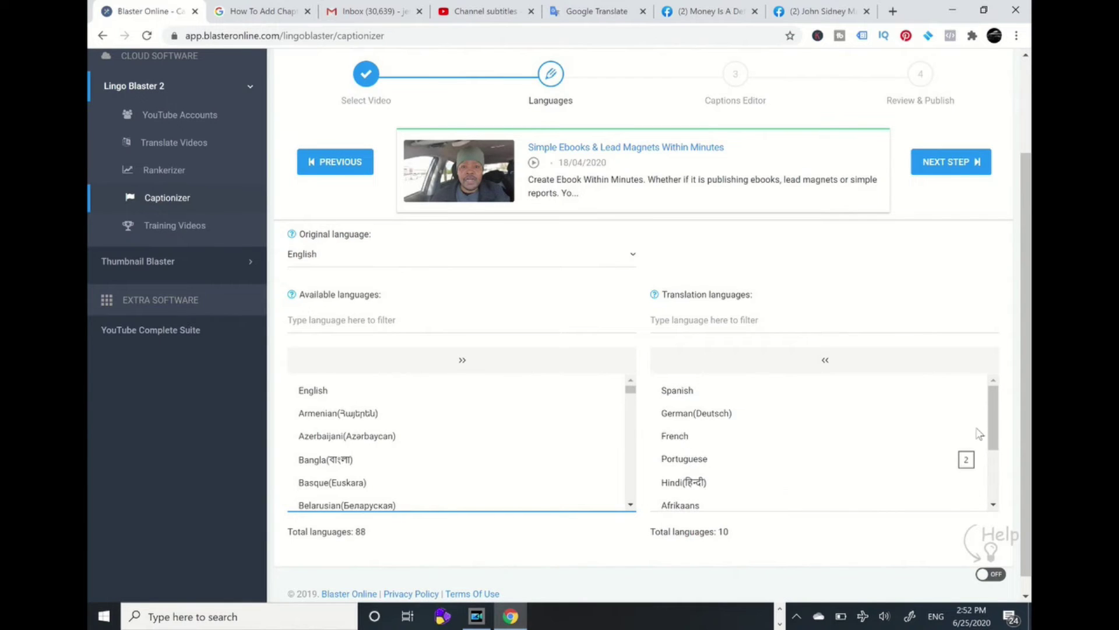
{"action": "mouse_move", "coordinate": [994, 421]}
{"action": "left_mouse_down"}
{"action": "mouse_move", "coordinate": [996, 492]}
{"action": "mouse_move", "coordinate": [992, 400]}
{"action": "left_mouse_up"}
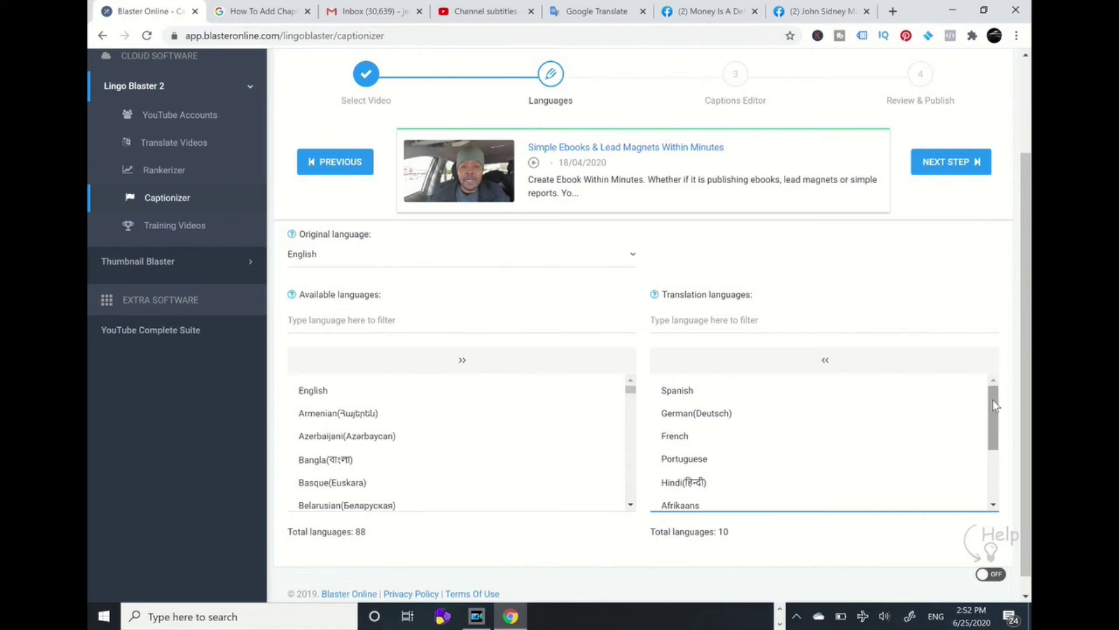
Step: Read the video's existing captions from YouTube and publish their translations in the selected languages
{"action": "left_click", "coordinate": [949, 171]}
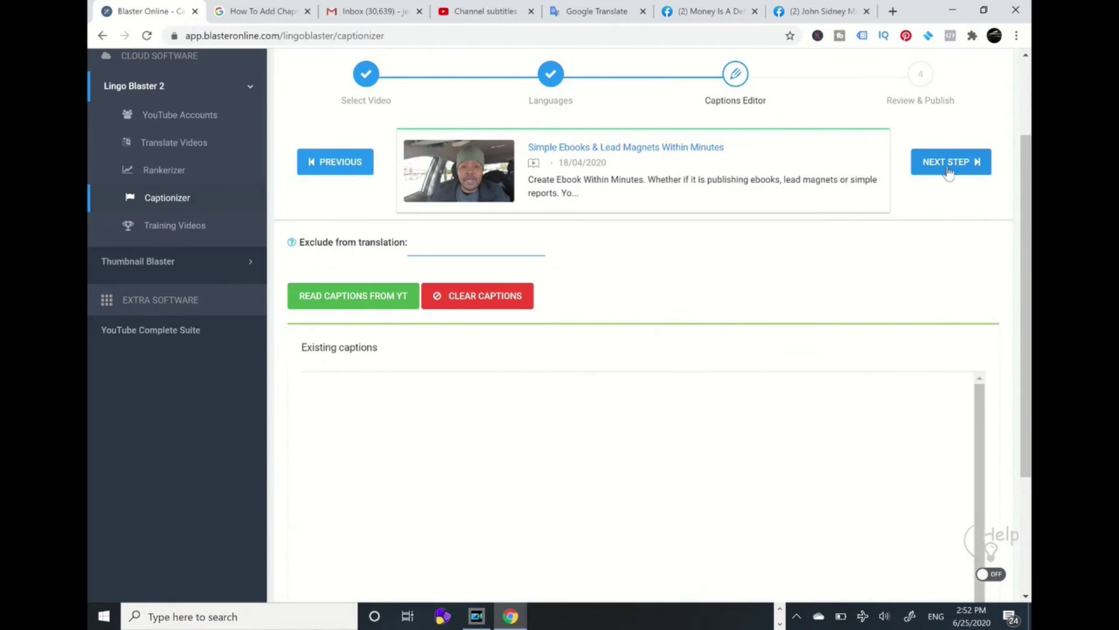
{"action": "left_click", "coordinate": [346, 302]}
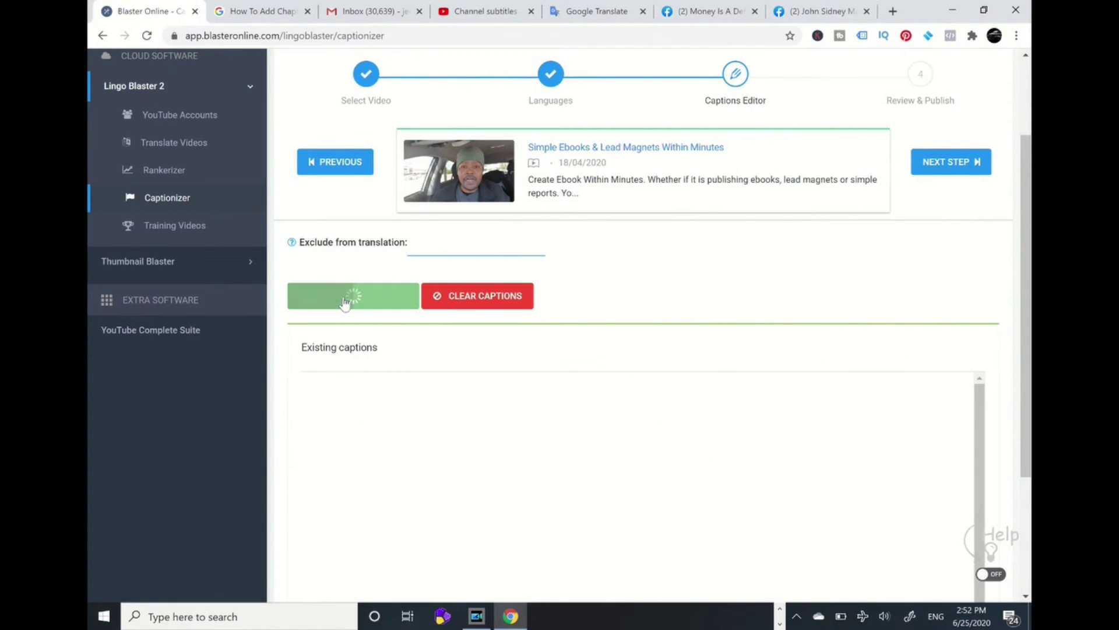
{"action": "left_click", "coordinate": [951, 162]}
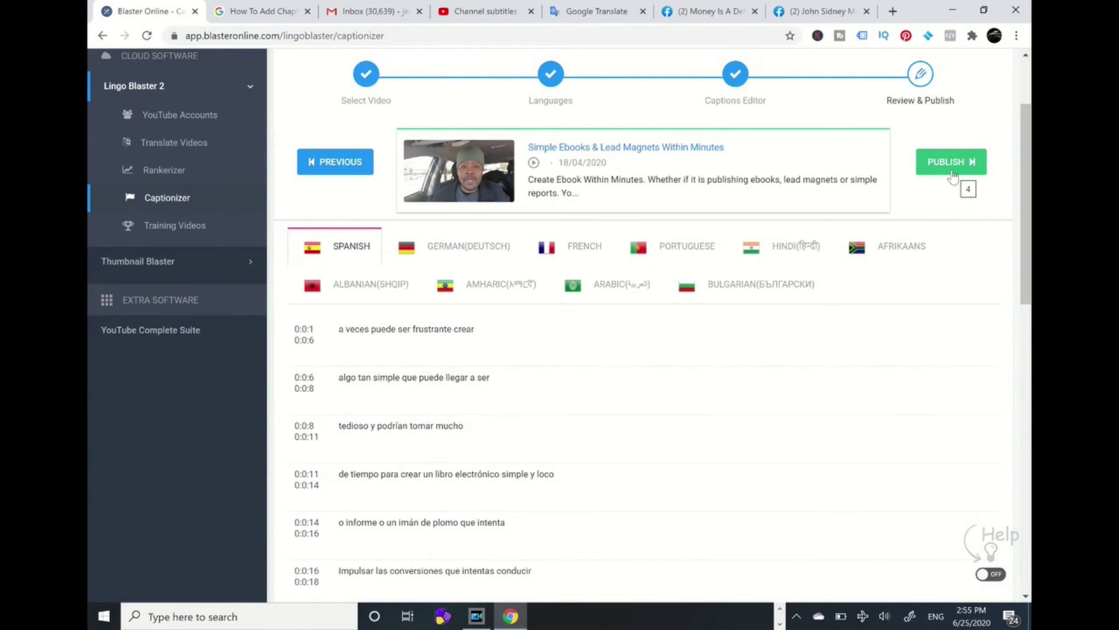
{"action": "left_click", "coordinate": [951, 169]}
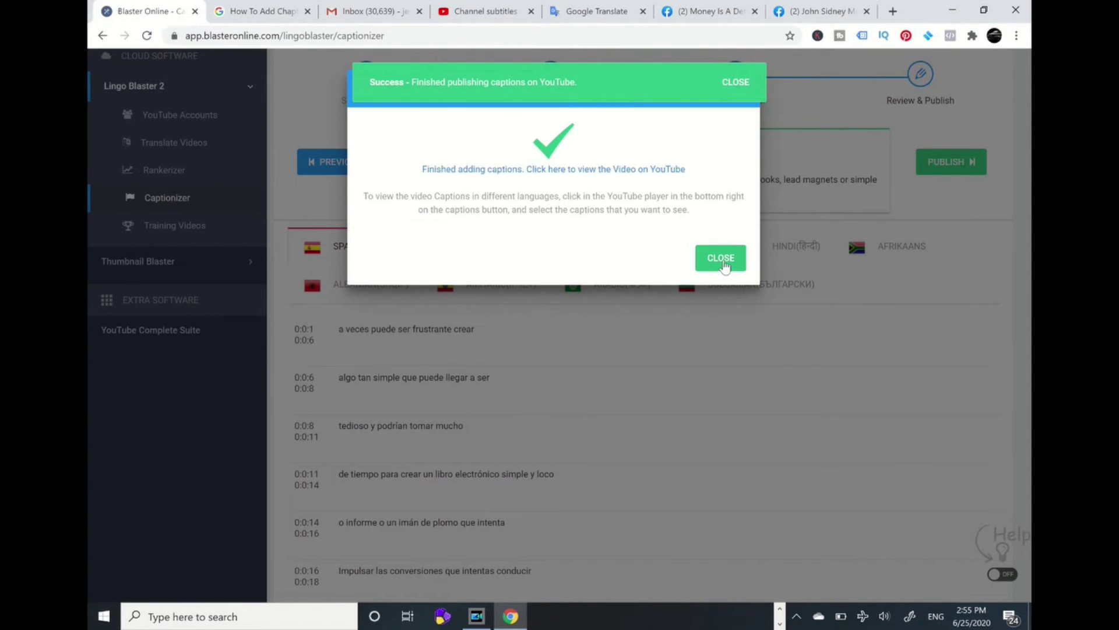
{"action": "left_click", "coordinate": [722, 258]}
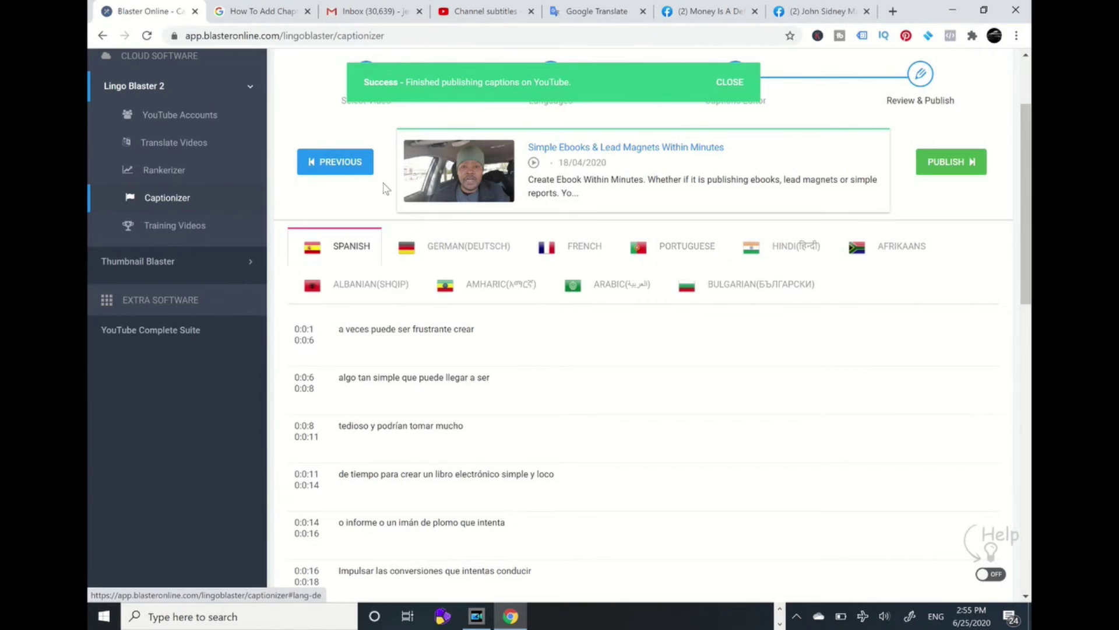
Step: In Rankerizer, select "Simple Ebooks & Lead Magnets Within Minutes" and rankerize it, agreeing to the change of its original description
{"action": "left_click", "coordinate": [184, 172]}
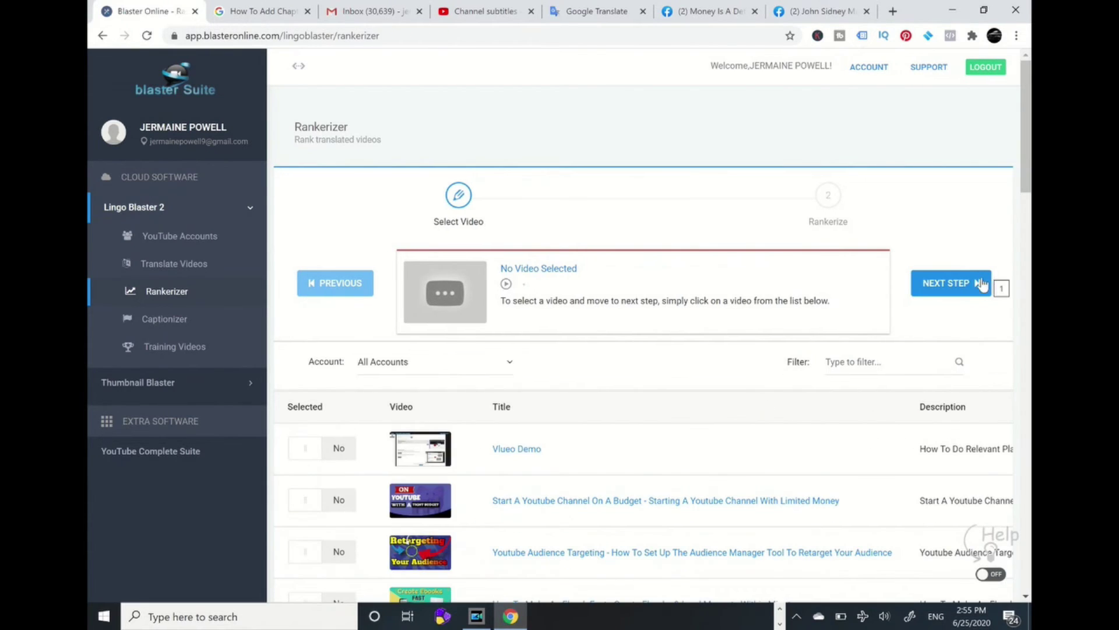
{"action": "left_click_drag", "start_coordinate": [1030, 154], "coordinate": [1015, 534]}
{"action": "scroll", "coordinate": [561, 535], "scroll_direction": "down", "scroll_amount": 2}
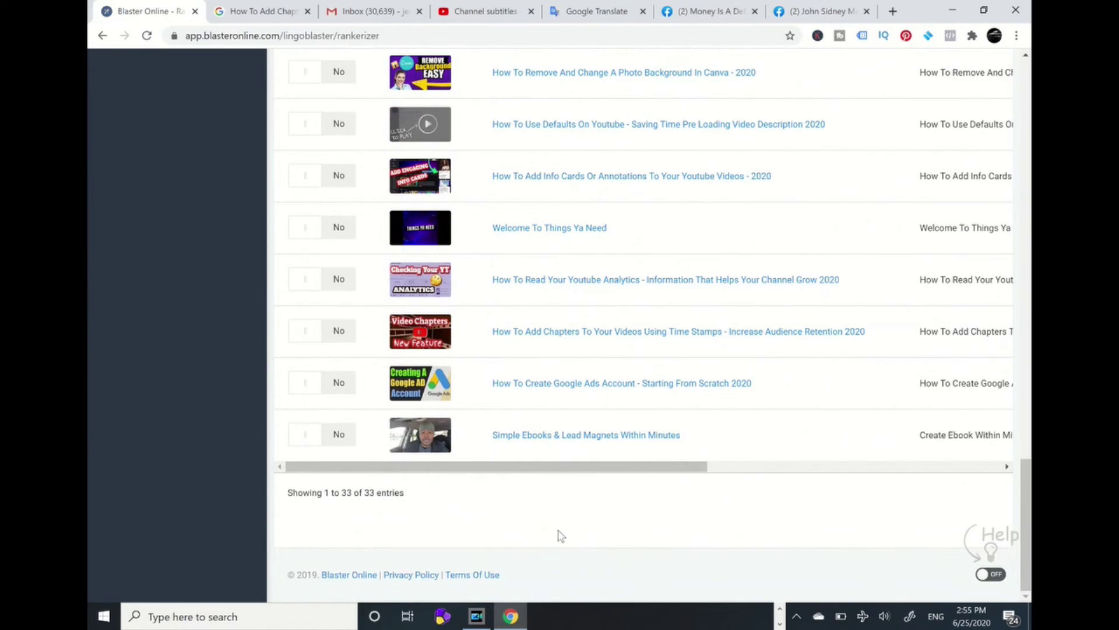
{"action": "left_click", "coordinate": [334, 439]}
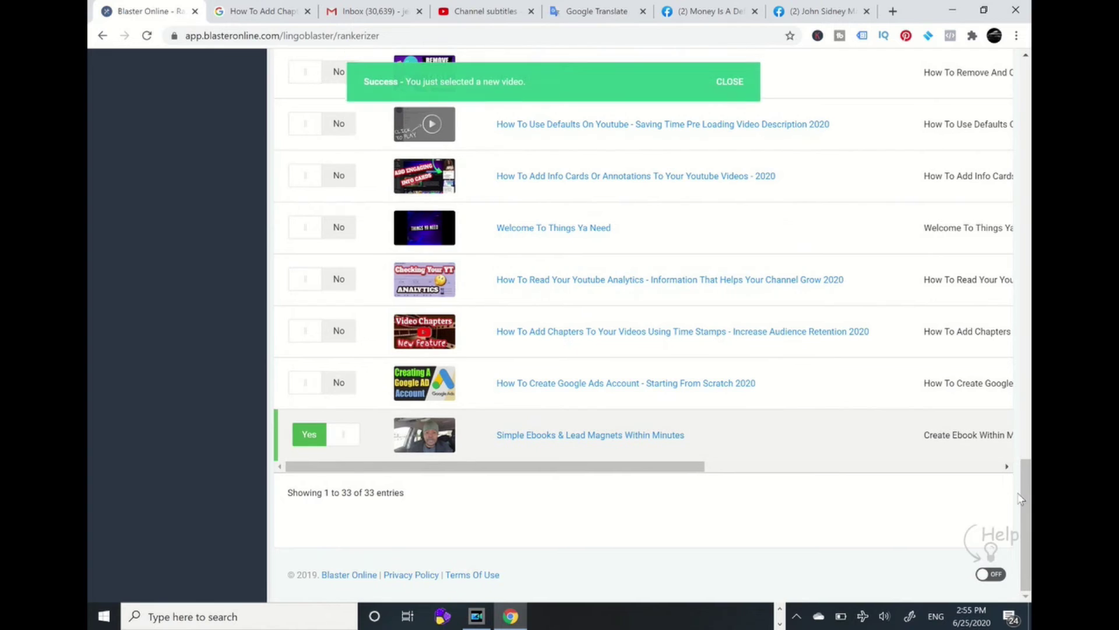
{"action": "left_click_drag", "start_coordinate": [1025, 503], "coordinate": [1002, 105]}
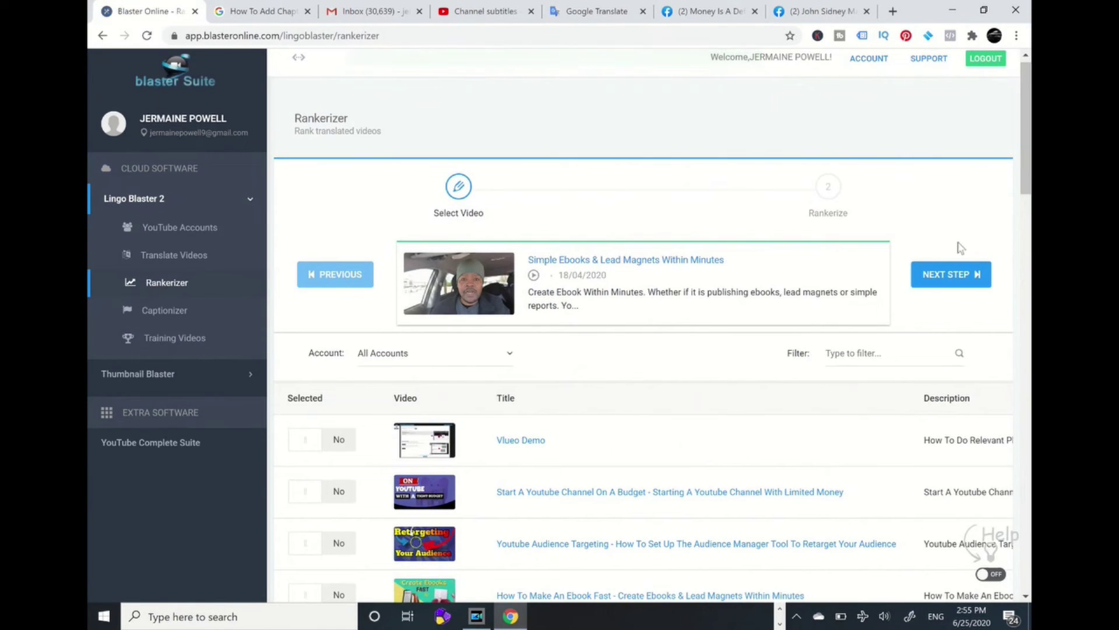
{"action": "left_click", "coordinate": [955, 280]}
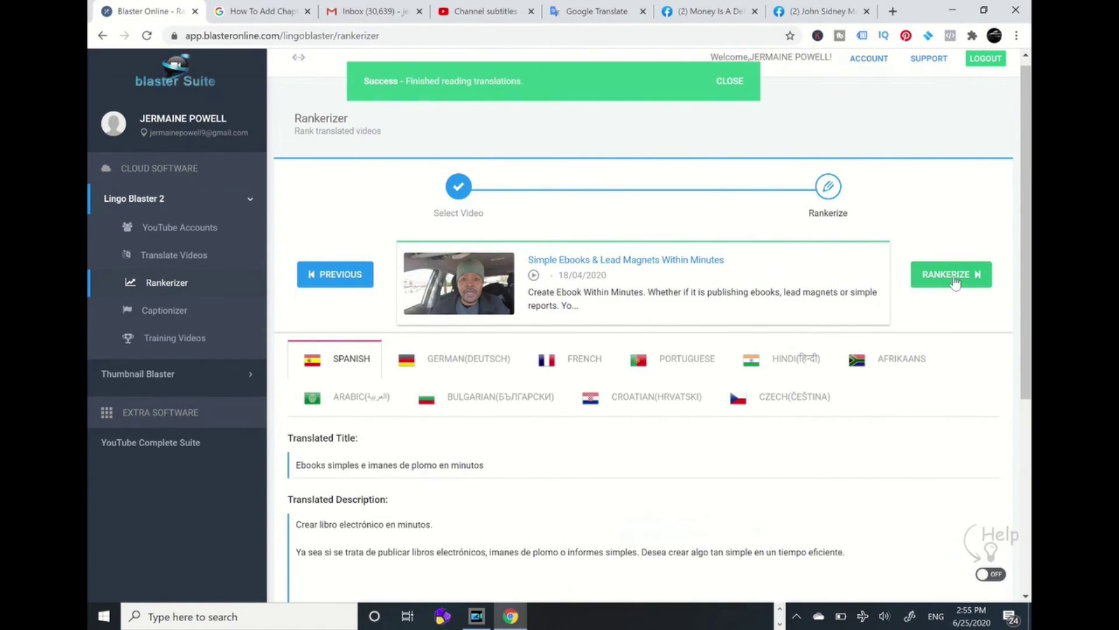
{"action": "left_click", "coordinate": [947, 281]}
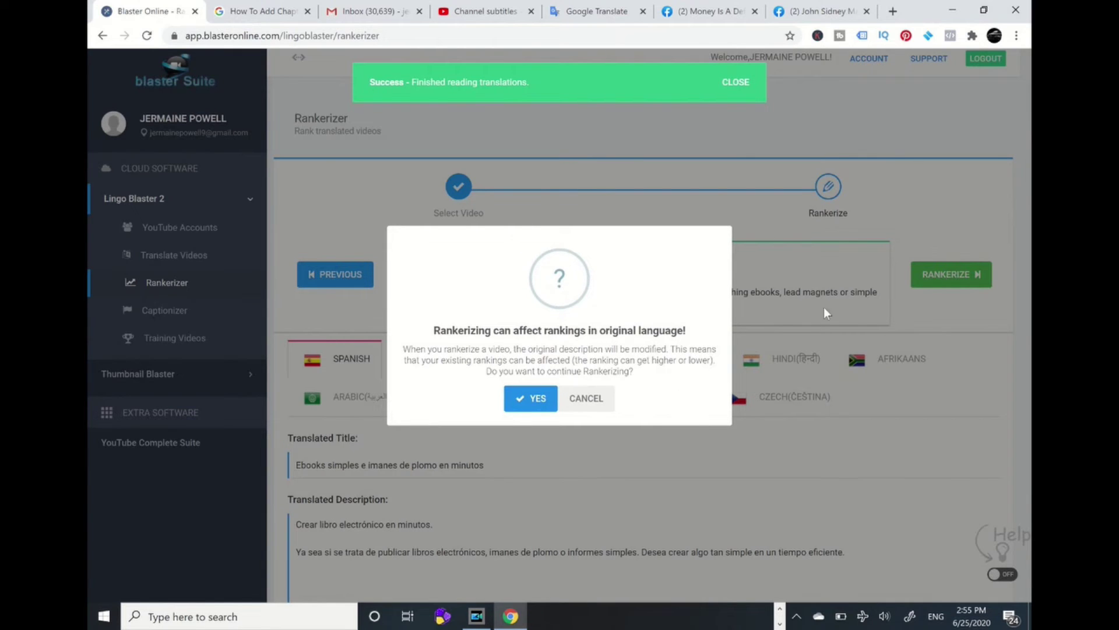
{"action": "left_click", "coordinate": [532, 399]}
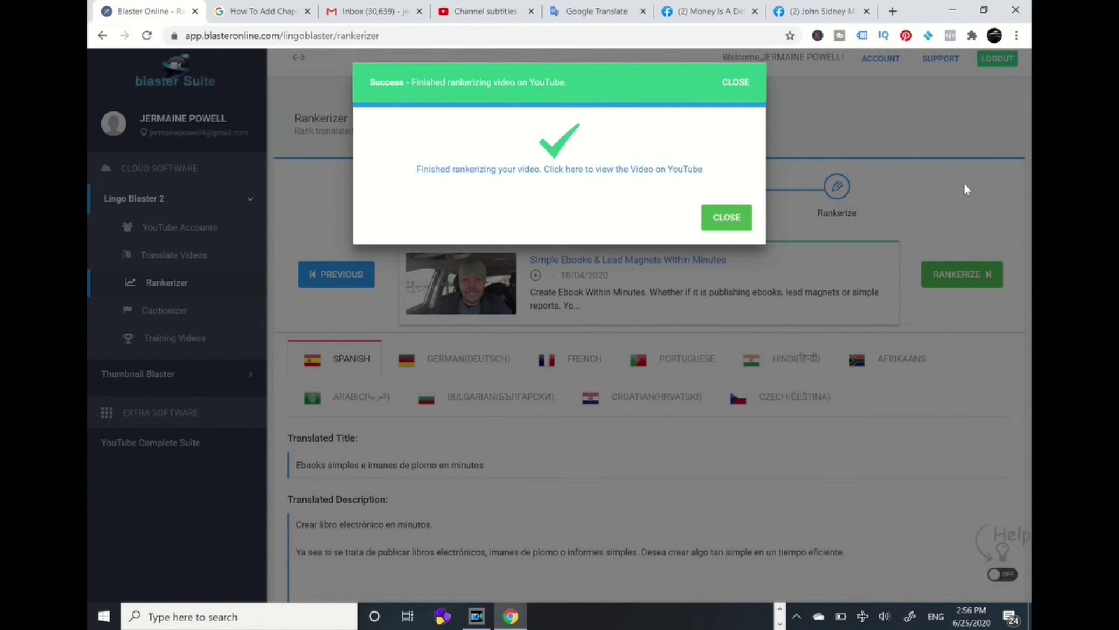
Step: Switch to YouTube Studio and reload the channel subtitles list
{"action": "left_click", "coordinate": [478, 12]}
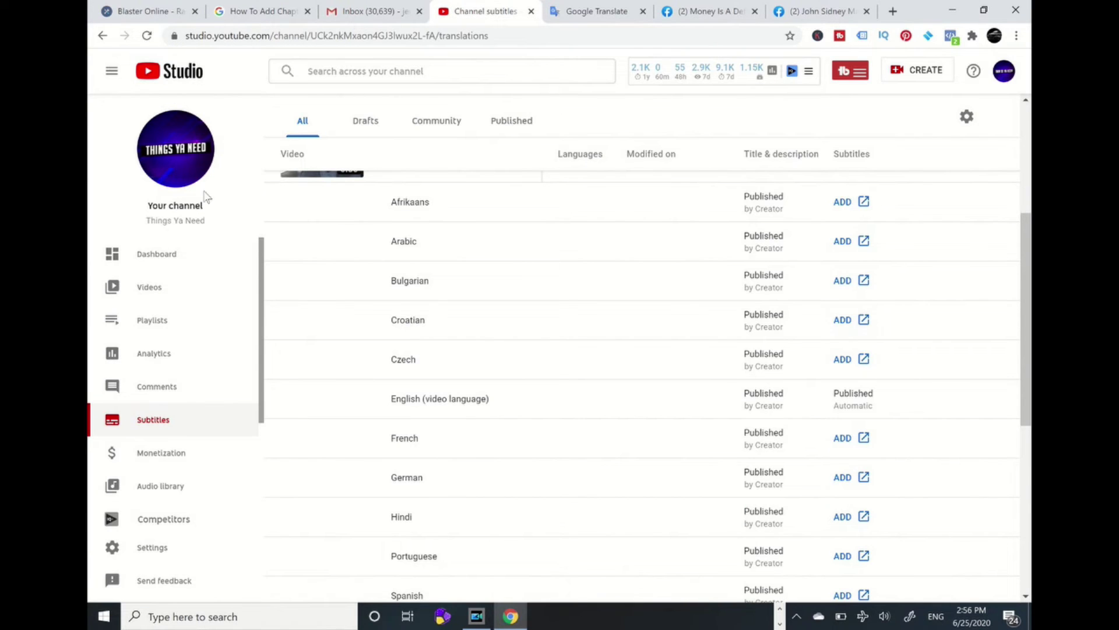
{"action": "left_click", "coordinate": [147, 36]}
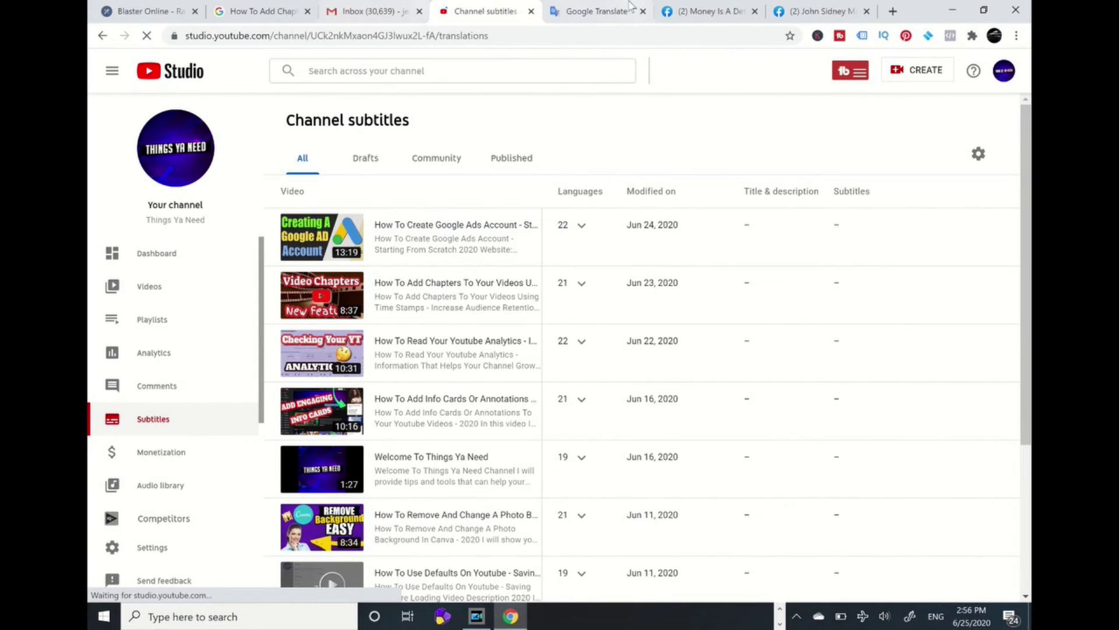
Step: Back in Lingo Blaster, dismiss the Rankerizer completion dialog and briefly view the selected video's preview
{"action": "left_click", "coordinate": [140, 10]}
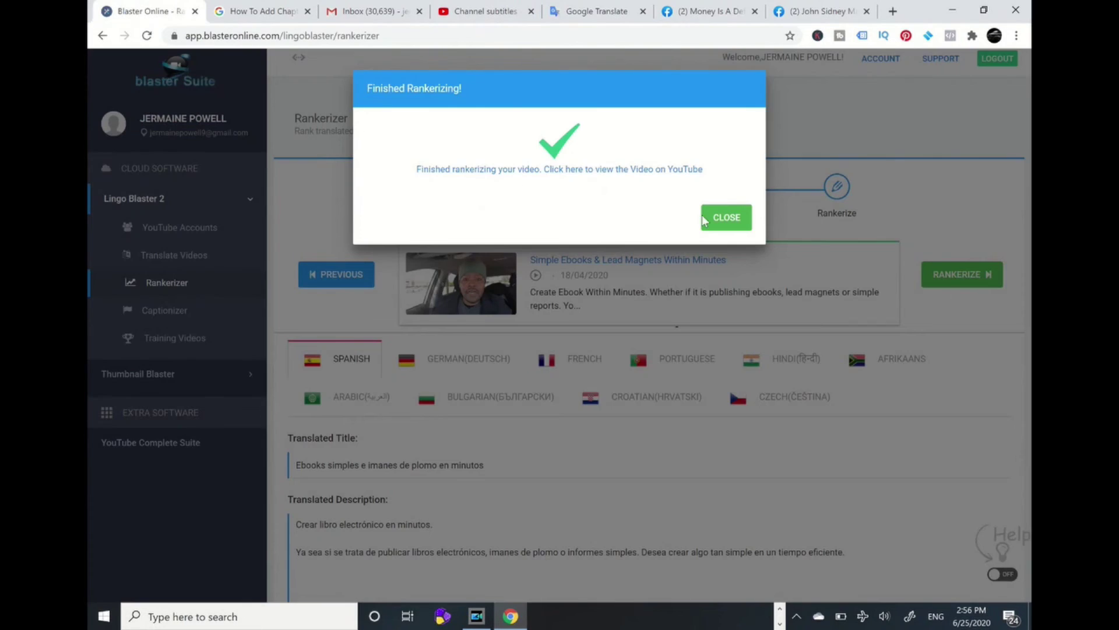
{"action": "left_click", "coordinate": [724, 225]}
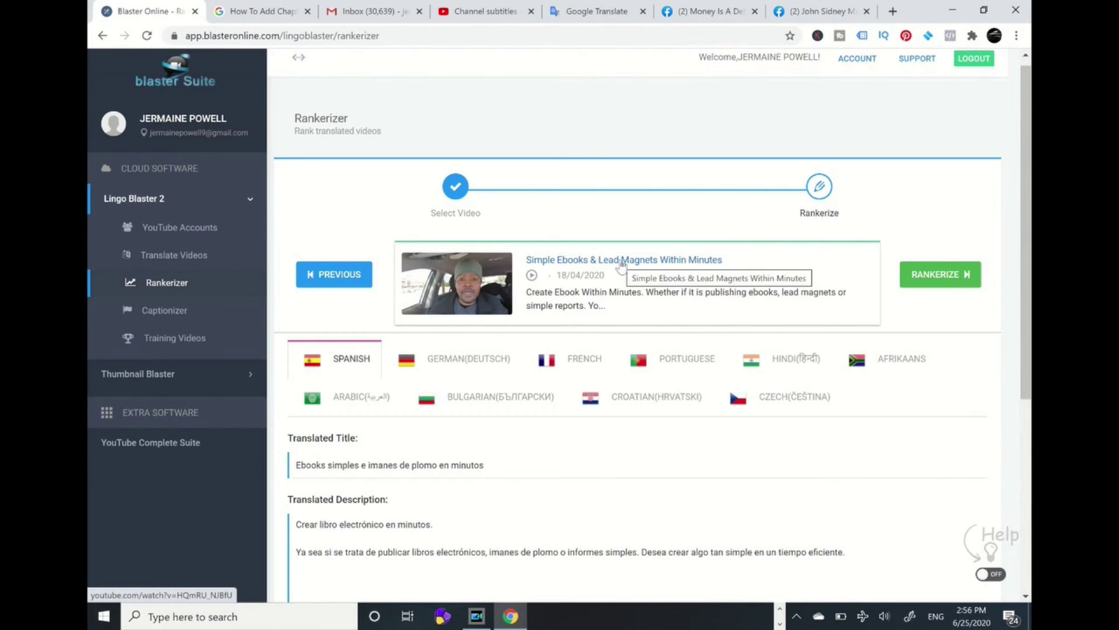
{"action": "left_click", "coordinate": [620, 262]}
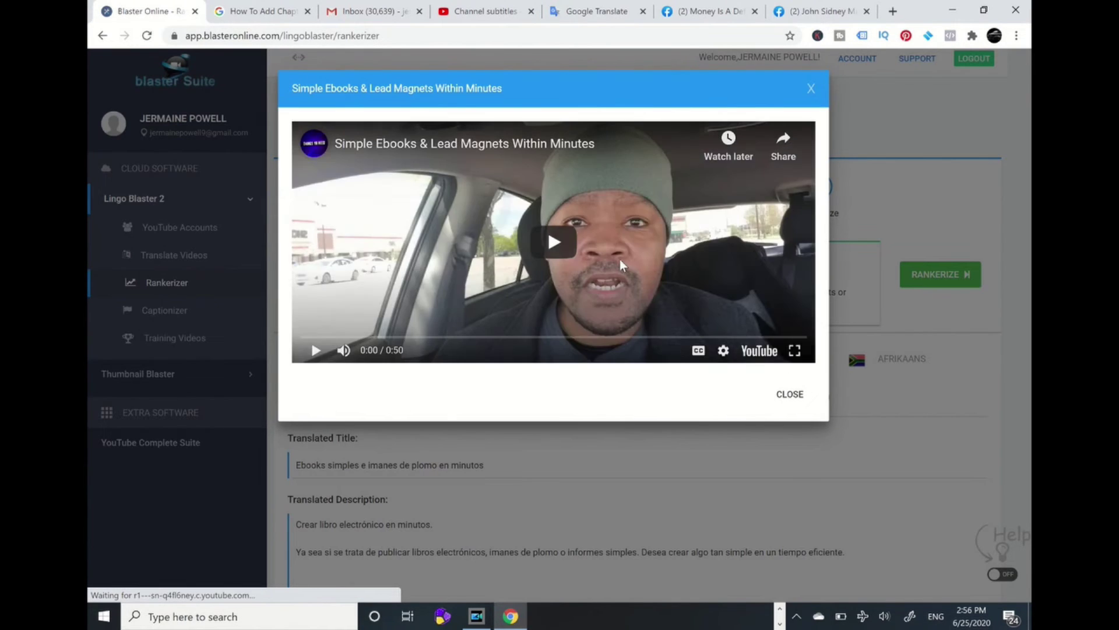
{"action": "left_click", "coordinate": [812, 89]}
Step: In YouTube Studio, find "Simple Ebooks & Lead Magnets Within Minutes" in the channel subtitles and open its languages to review the published translations
{"action": "left_click", "coordinate": [483, 12]}
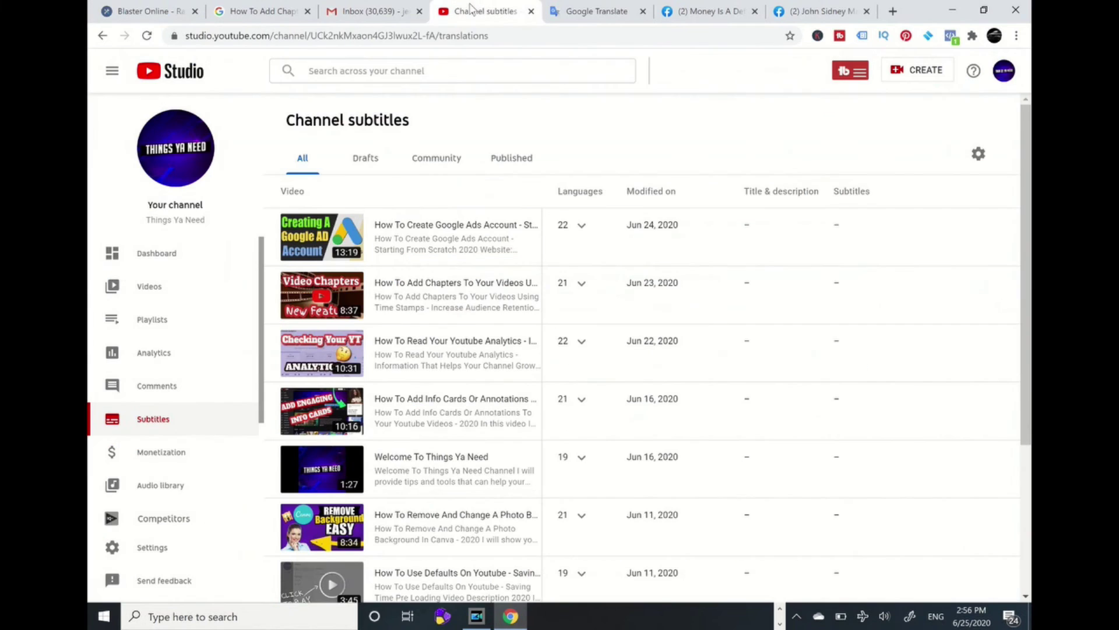
{"action": "scroll", "coordinate": [642, 350], "scroll_direction": "down", "scroll_amount": 4}
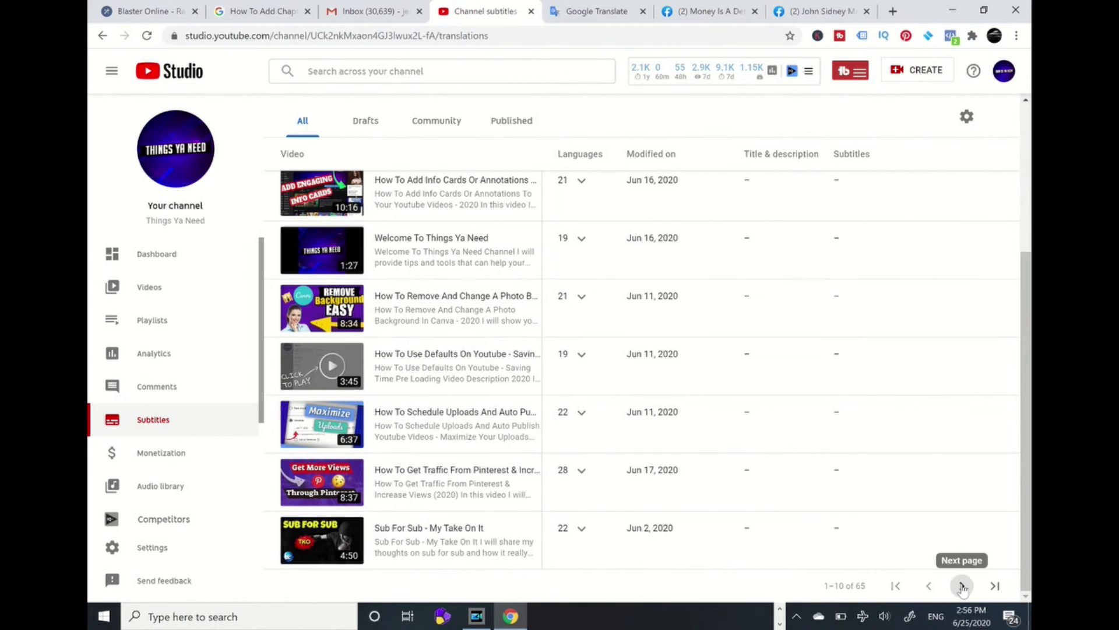
{"action": "left_click", "coordinate": [962, 586]}
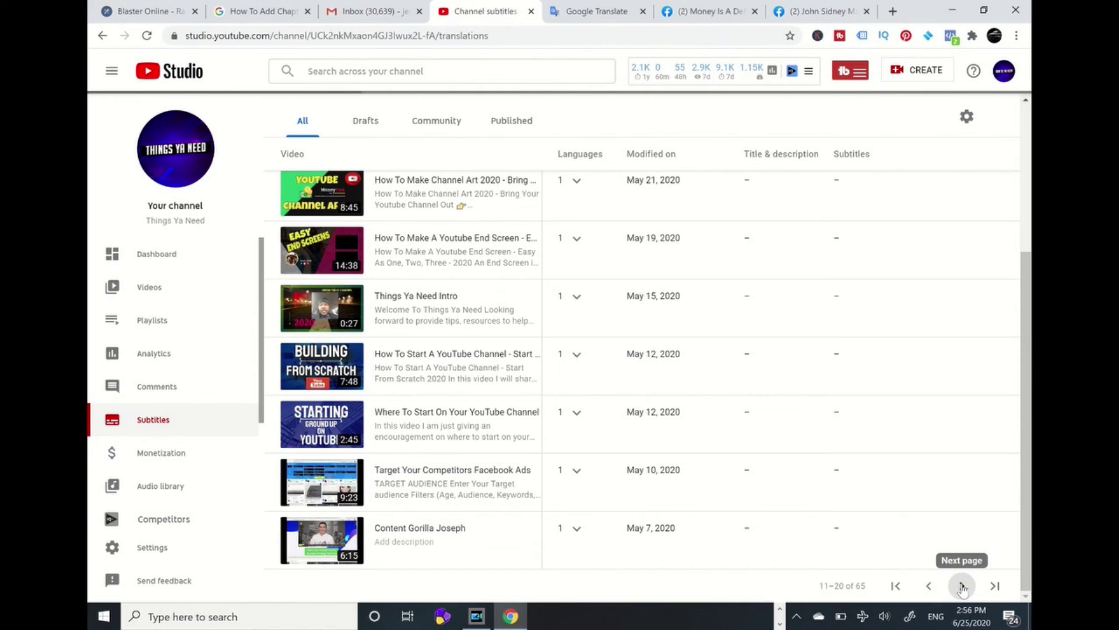
{"action": "left_click", "coordinate": [962, 586]}
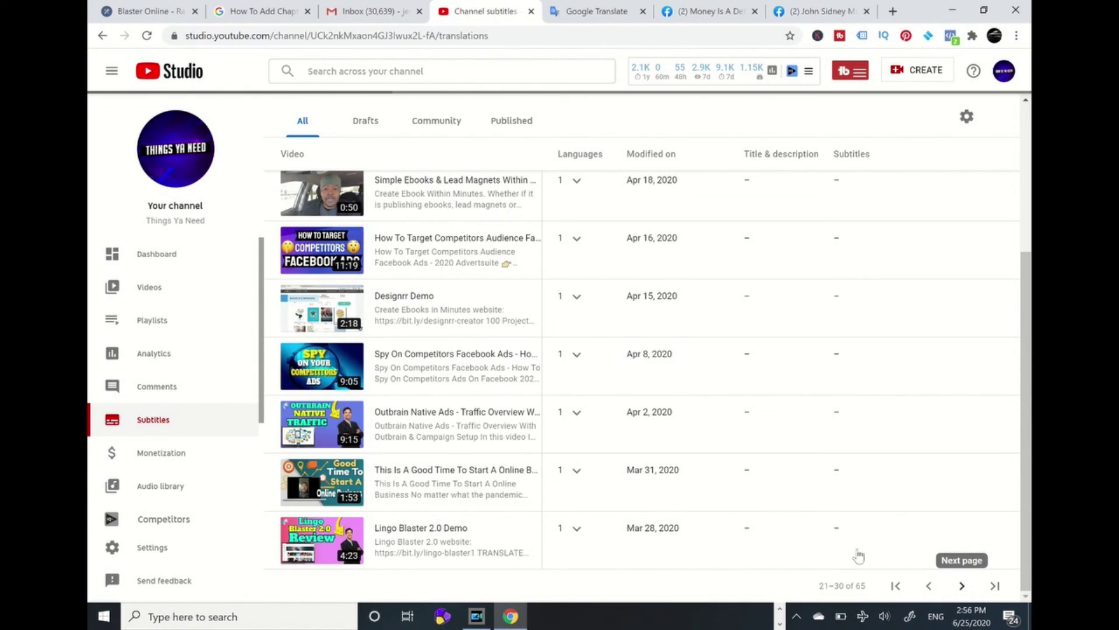
{"action": "scroll", "coordinate": [323, 402], "scroll_direction": "up", "scroll_amount": 4}
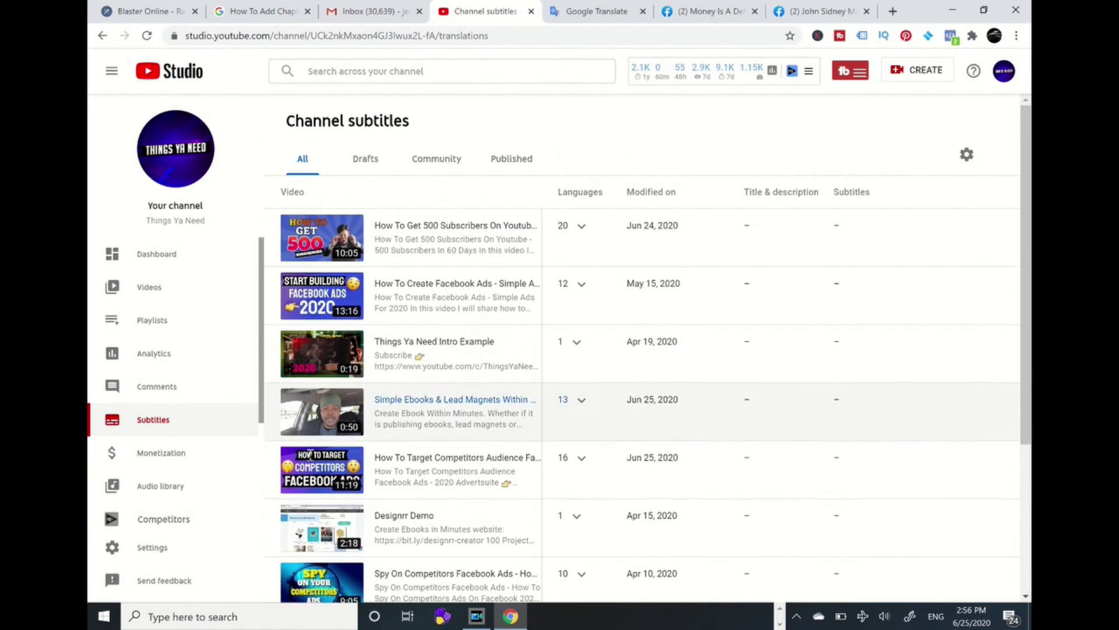
{"action": "left_click", "coordinate": [322, 402]}
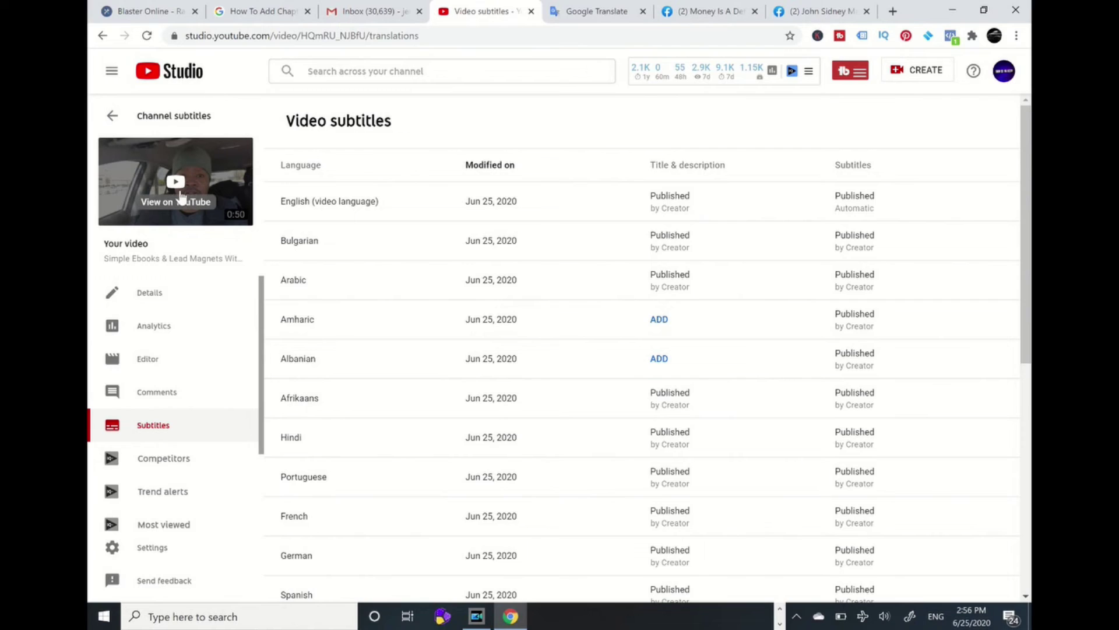
Step: Open "Simple Ebooks & Lead Magnets Within Minutes" on YouTube from its subtitles page and pause its playback near the start
{"action": "left_click", "coordinate": [177, 190]}
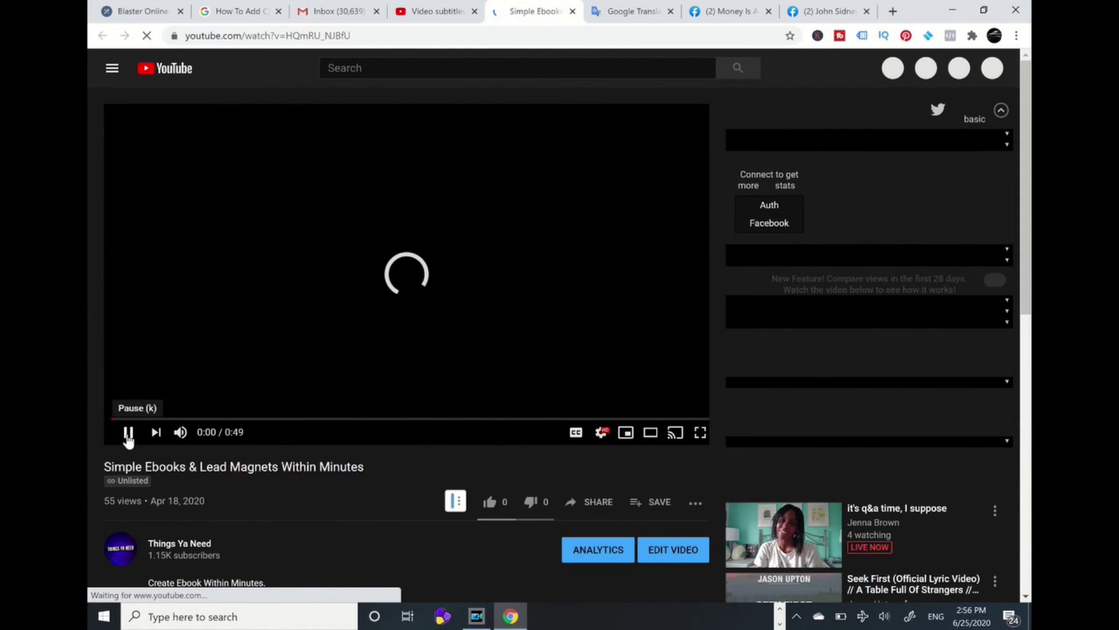
{"action": "left_click", "coordinate": [128, 438]}
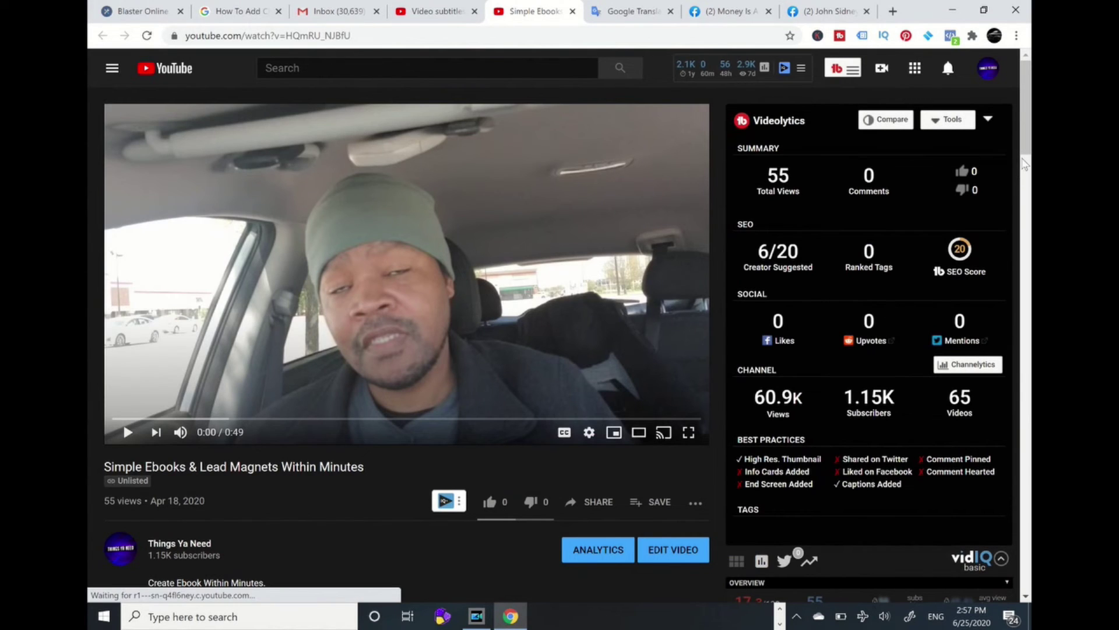
{"action": "left_click", "coordinate": [128, 433]}
{"action": "left_click", "coordinate": [129, 432]}
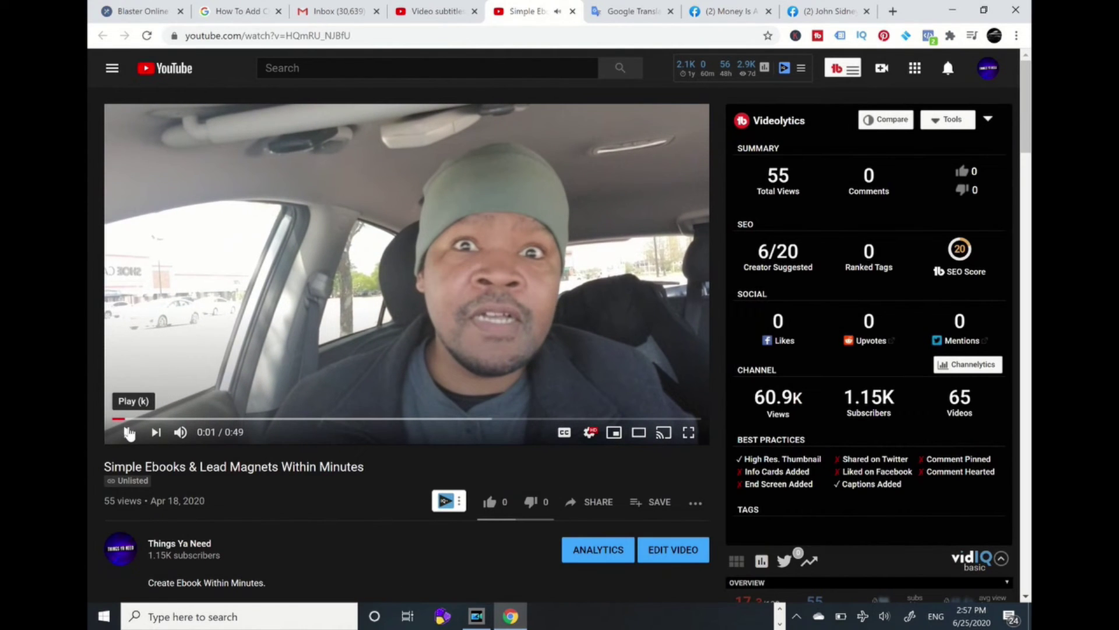
Step: Change the YouTube display language to Español (España)
{"action": "left_click", "coordinate": [987, 73]}
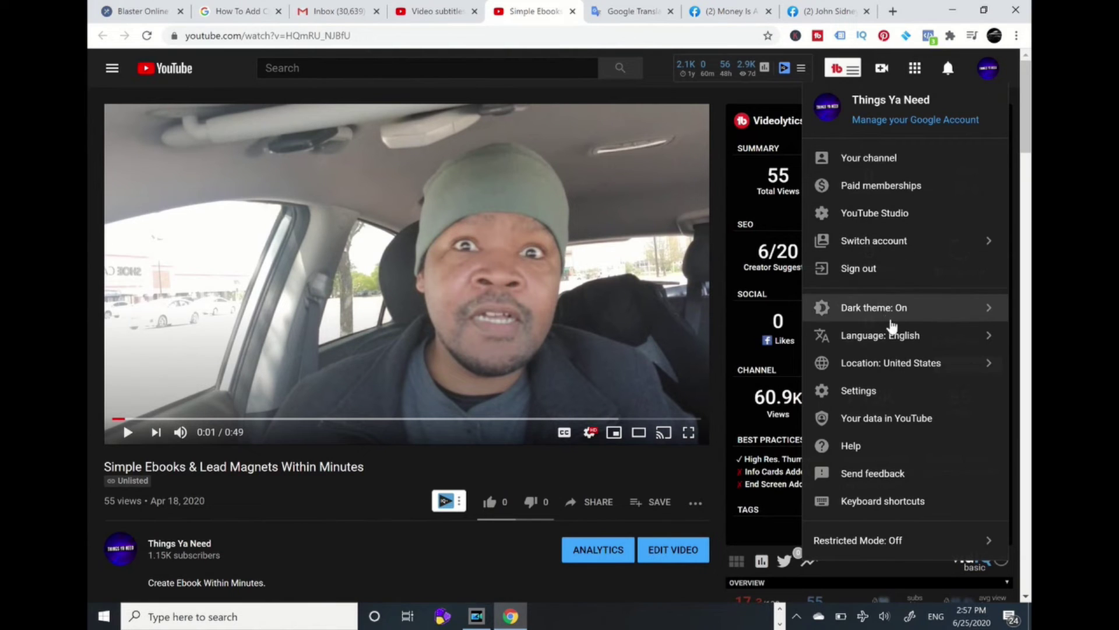
{"action": "left_click", "coordinate": [901, 337]}
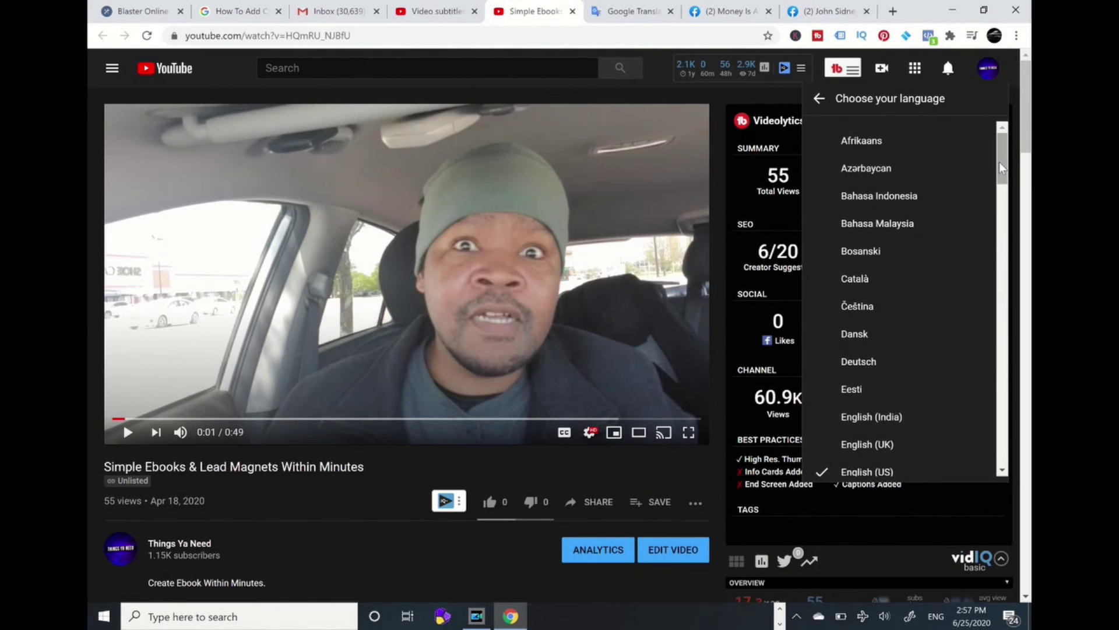
{"action": "left_click_drag", "start_coordinate": [1002, 167], "coordinate": [1001, 208]}
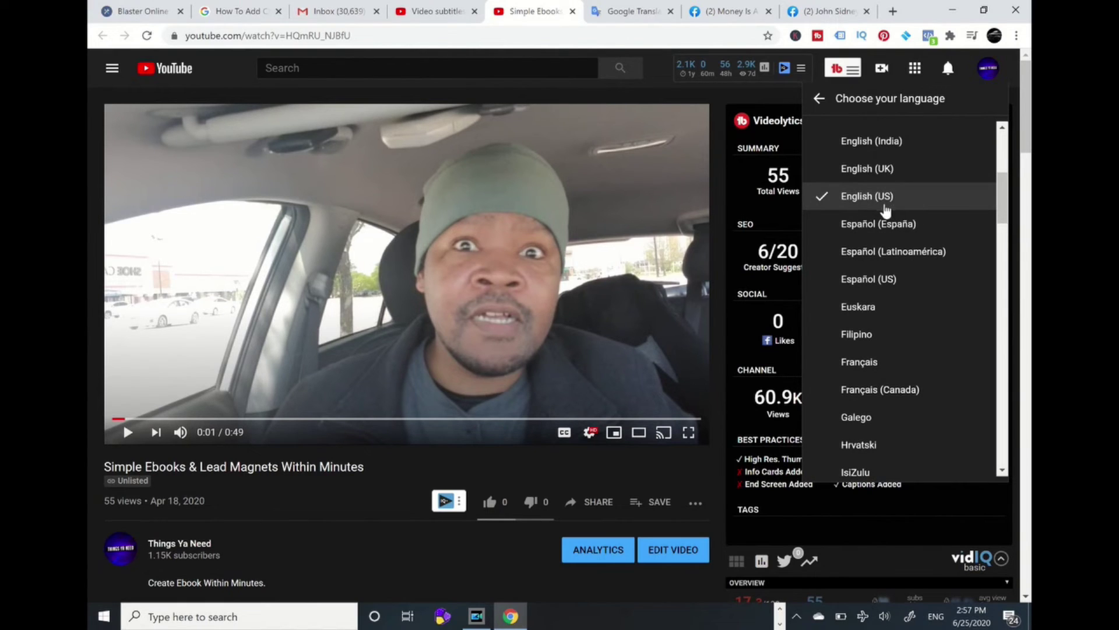
{"action": "left_click", "coordinate": [889, 232]}
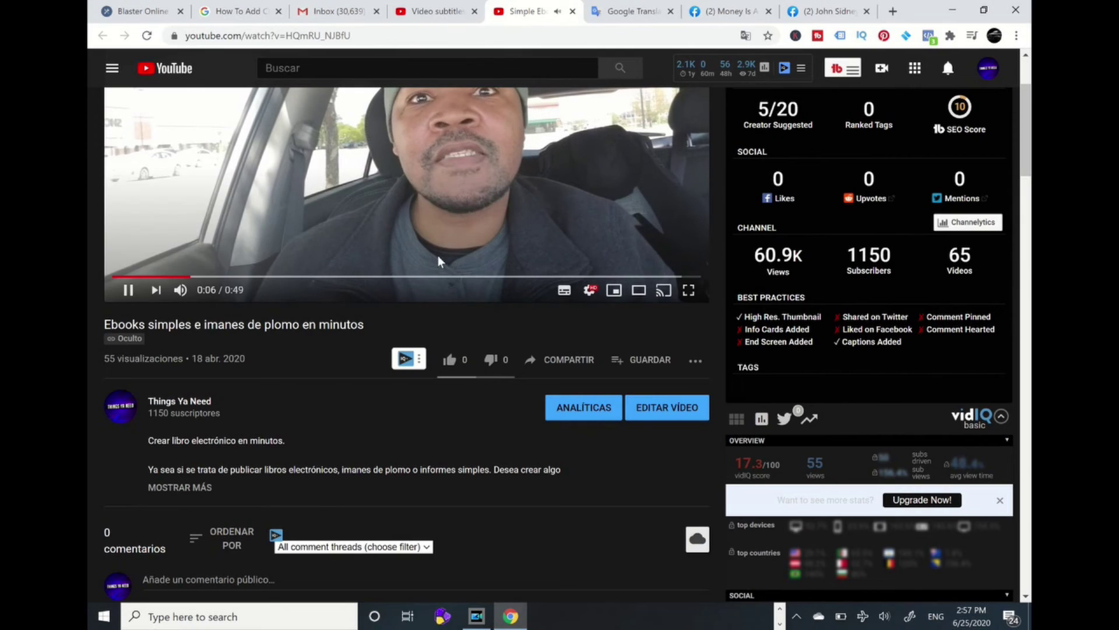
Step: Review the video's Spanish title and expand its full description to check the translation
{"action": "scroll", "coordinate": [349, 234], "scroll_direction": "up", "scroll_amount": 1}
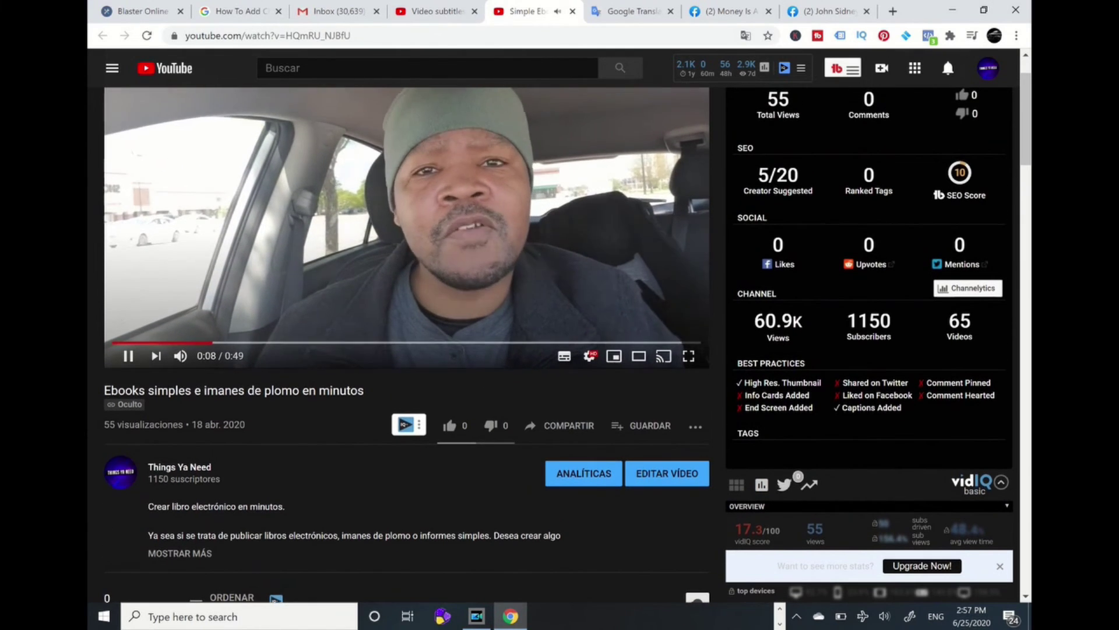
{"action": "scroll", "coordinate": [206, 288], "scroll_direction": "down", "scroll_amount": 1}
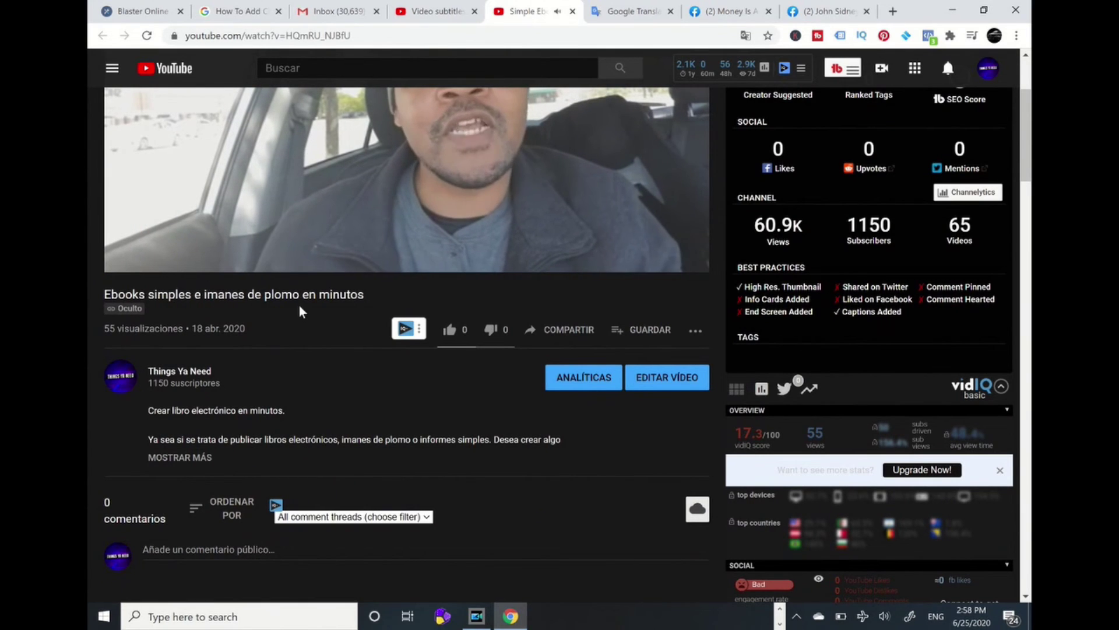
{"action": "left_click", "coordinate": [201, 457]}
{"action": "scroll", "coordinate": [318, 469], "scroll_direction": "down", "scroll_amount": 1}
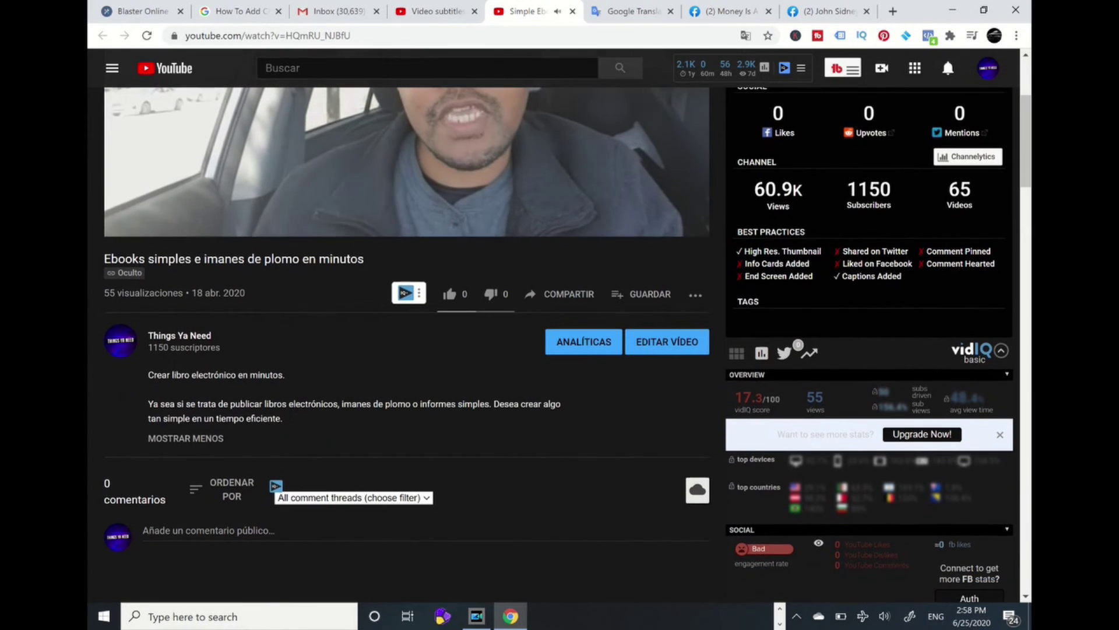
{"action": "scroll", "coordinate": [319, 469], "scroll_direction": "up", "scroll_amount": 2}
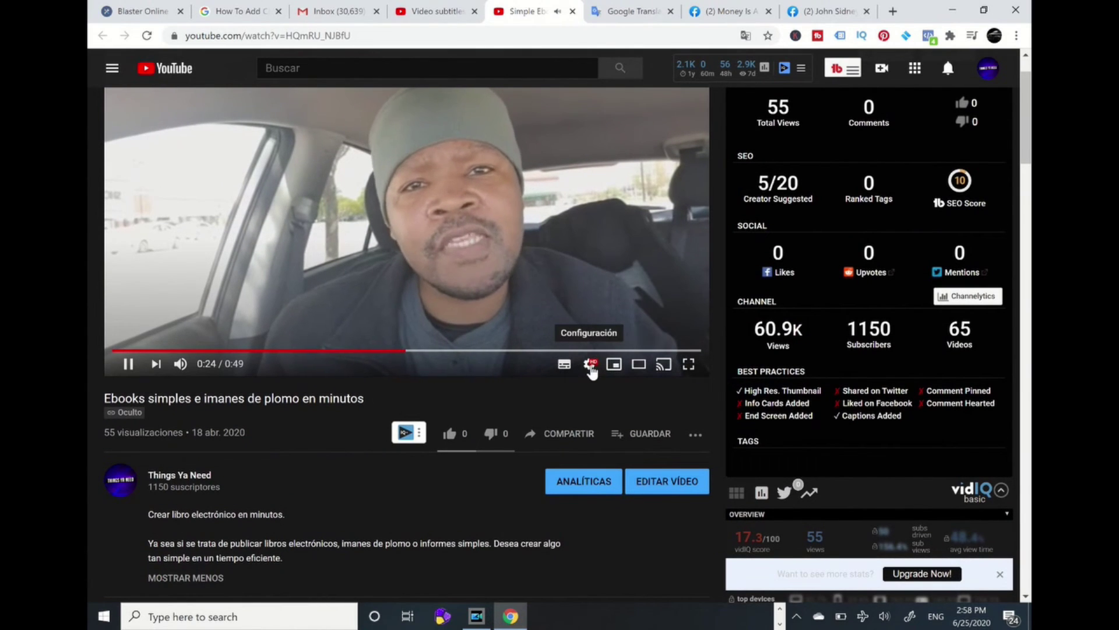
Step: Turn on the video's Español subtitles and replay it from the beginning to check the translated captions
{"action": "left_click", "coordinate": [591, 368]}
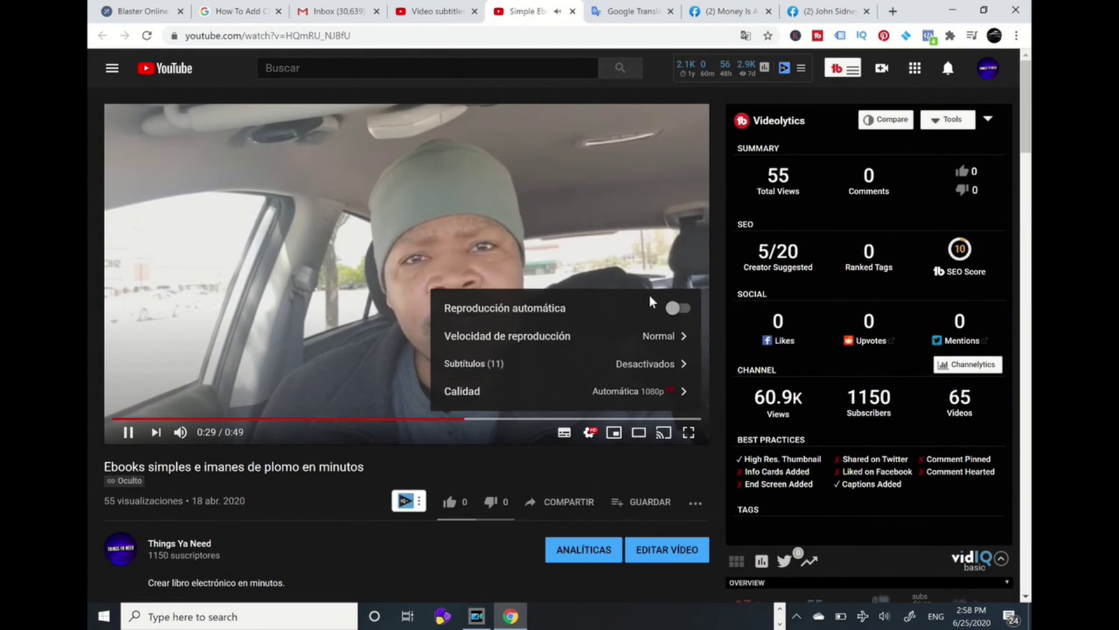
{"action": "left_click", "coordinate": [647, 363]}
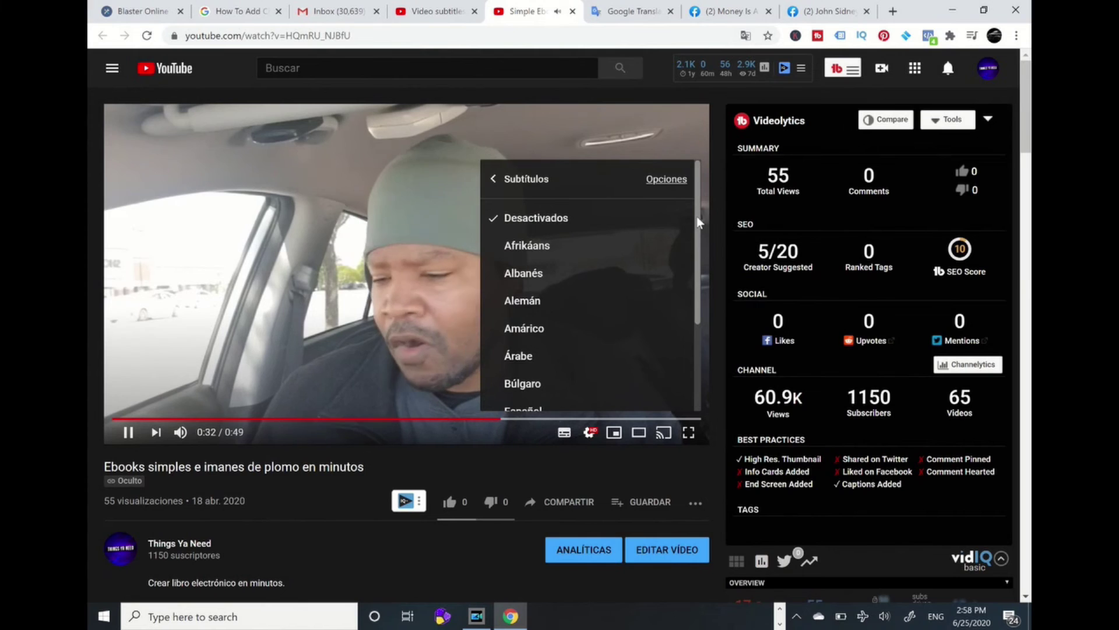
{"action": "left_click_drag", "start_coordinate": [698, 222], "coordinate": [692, 310]}
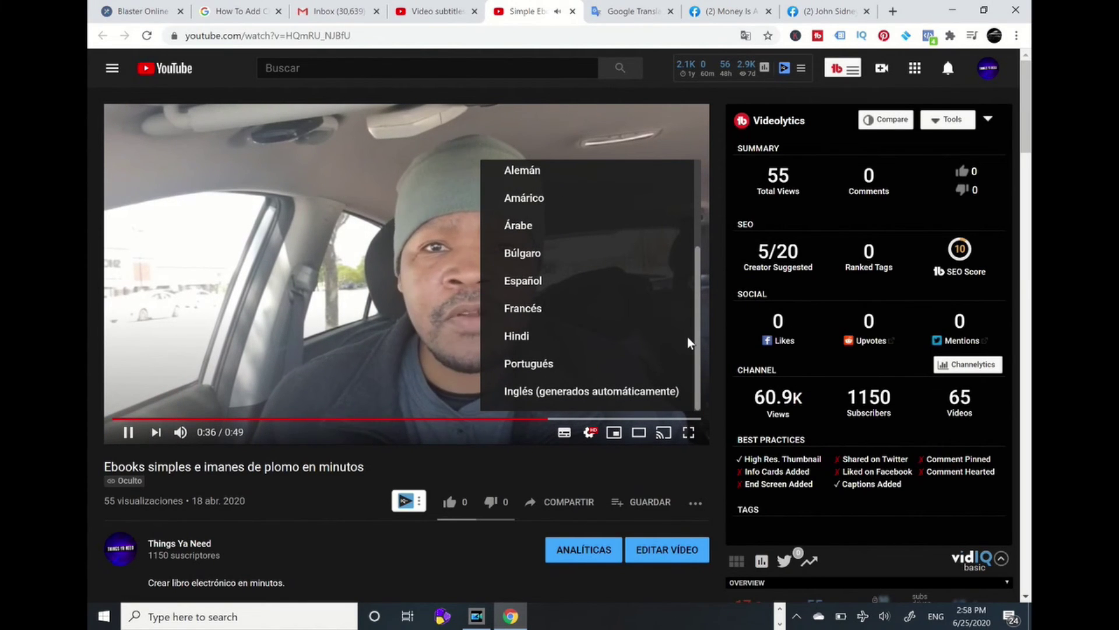
{"action": "left_click", "coordinate": [529, 280]}
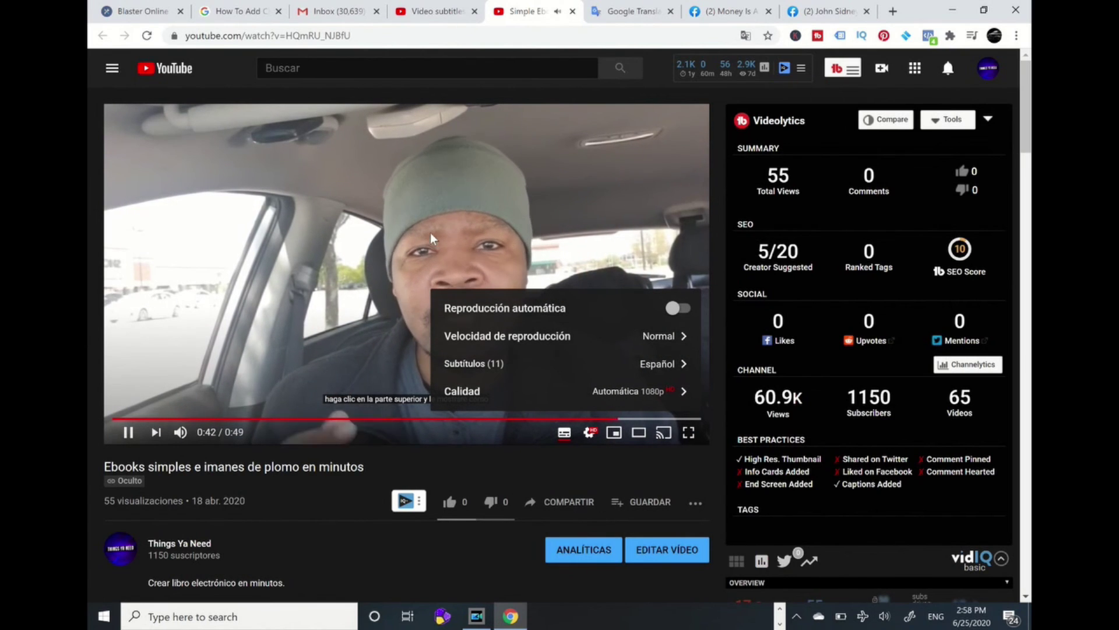
{"action": "left_click", "coordinate": [382, 254]}
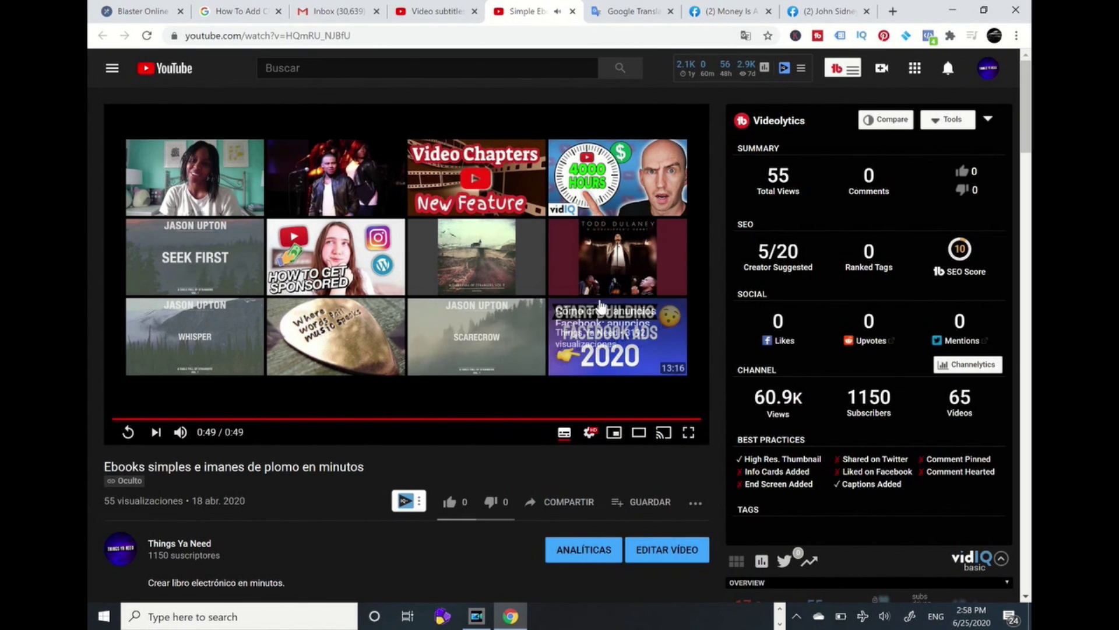
{"action": "left_click_drag", "start_coordinate": [705, 420], "coordinate": [131, 437]}
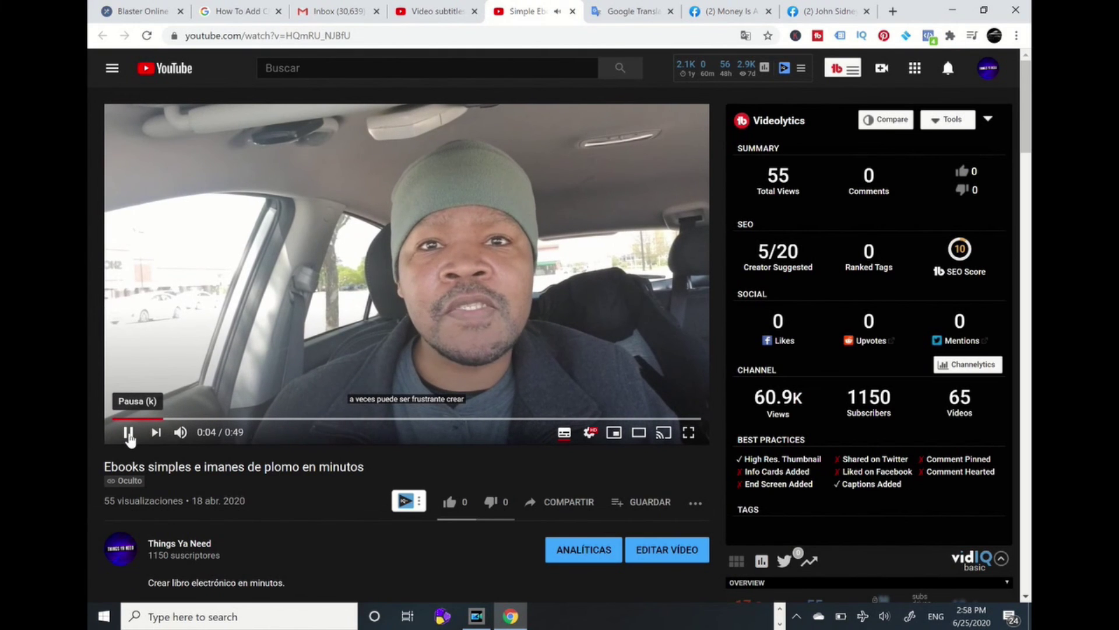
Step: Switch the YouTube display language to Afrikaans
{"action": "left_click", "coordinate": [989, 70]}
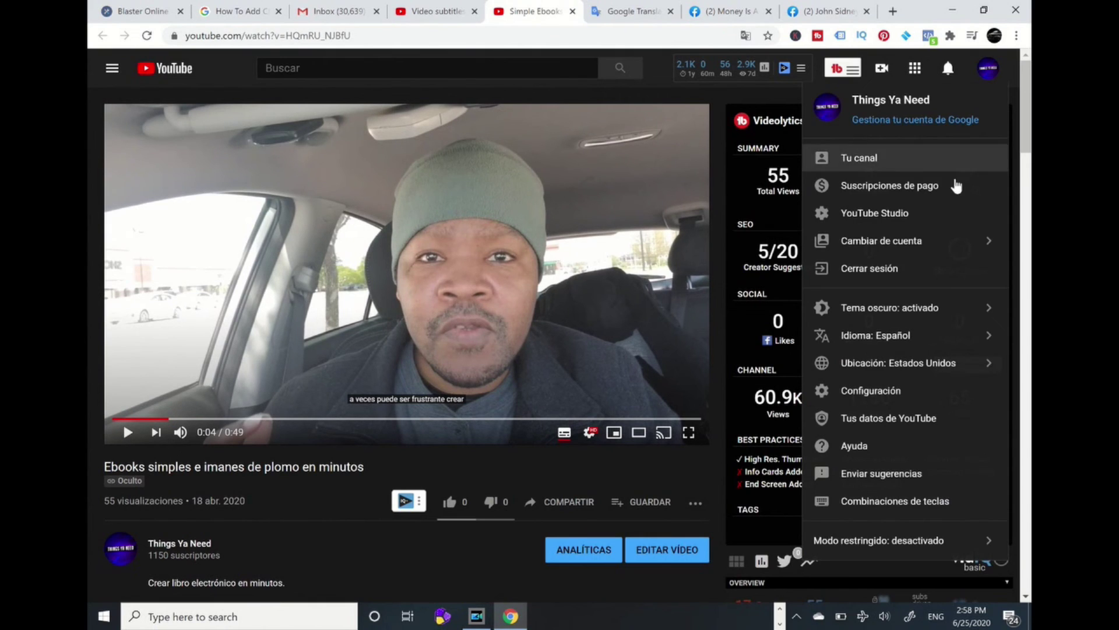
{"action": "left_click", "coordinate": [901, 337]}
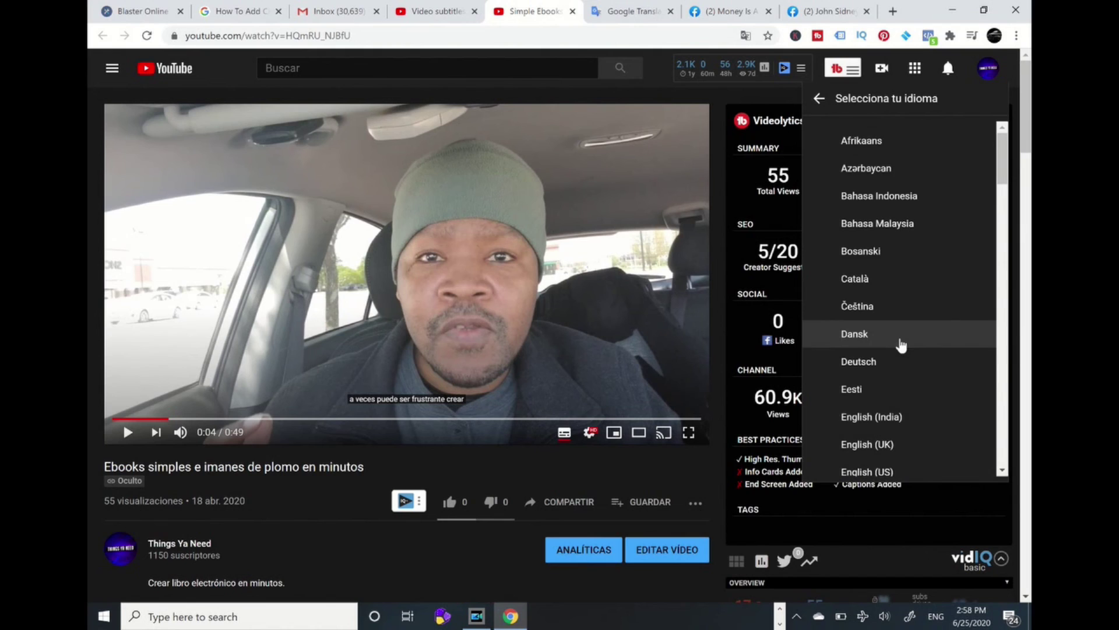
{"action": "left_click", "coordinate": [862, 146]}
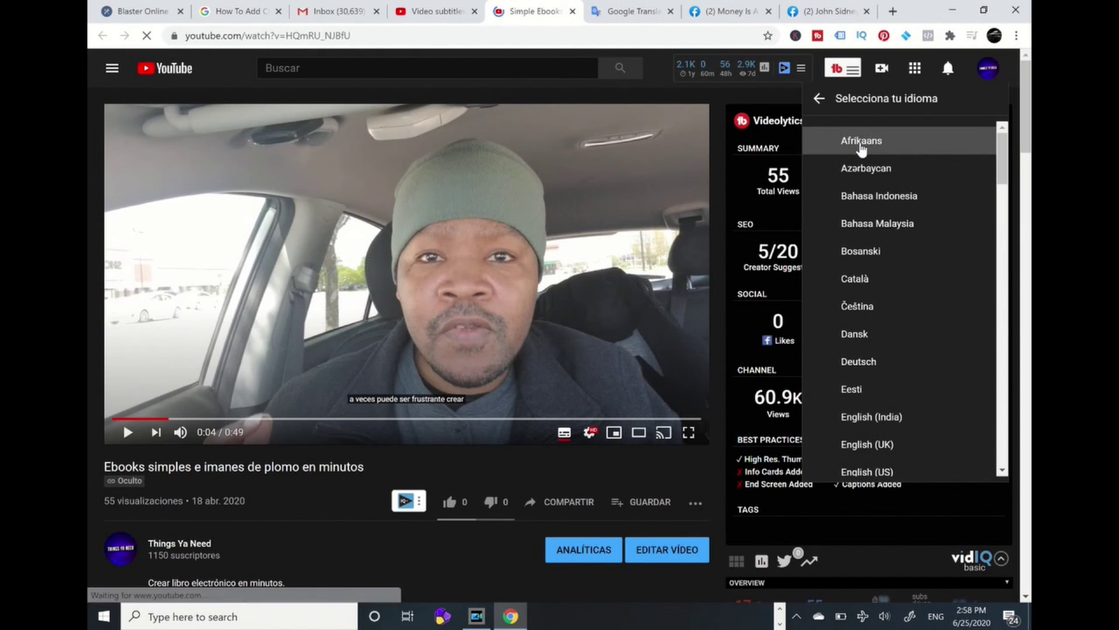